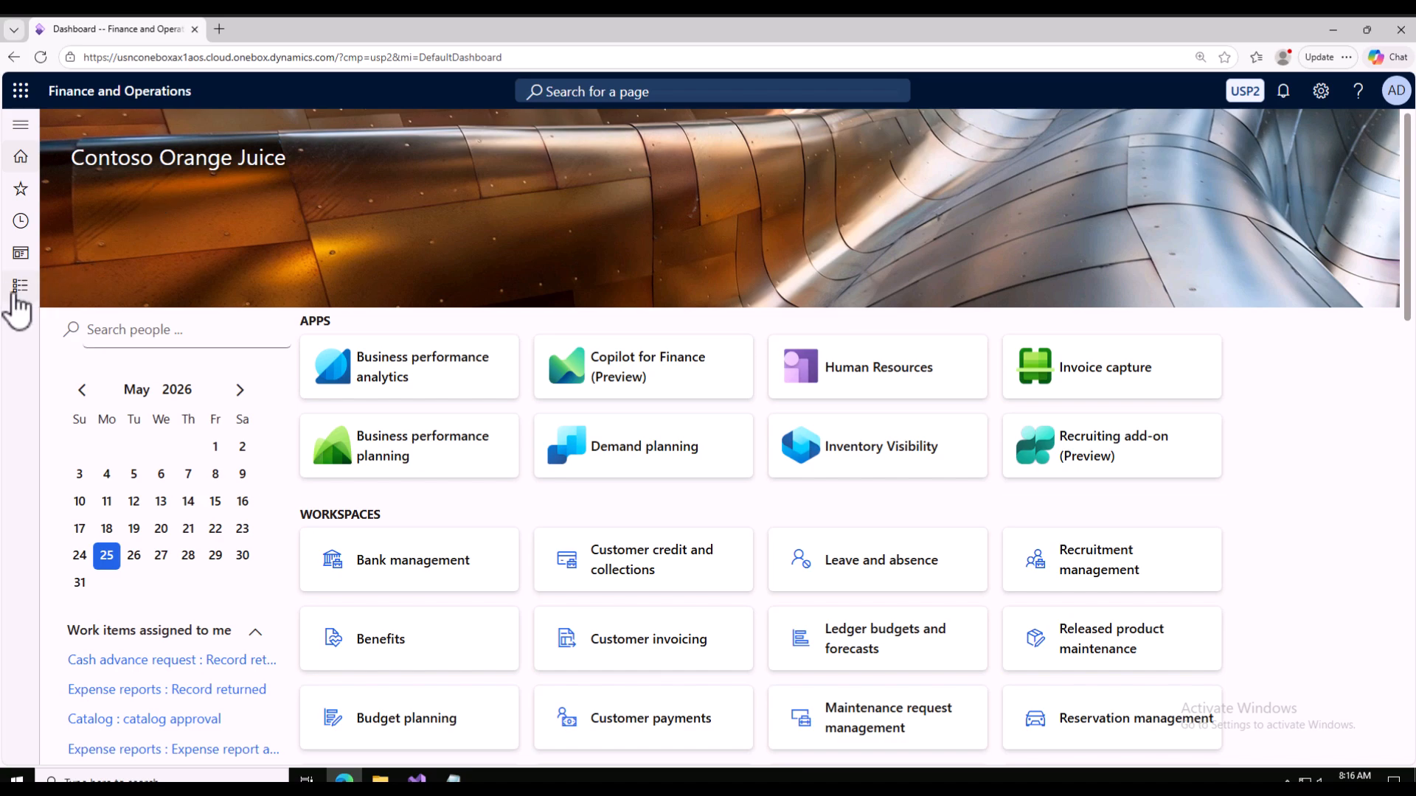
Switch to Notepad, add the line "Fo app juci co" below the blank first line, and minimize the note
{"action": "left_click", "coordinate": [21, 288]}
{"action": "left_click", "coordinate": [454, 778]}
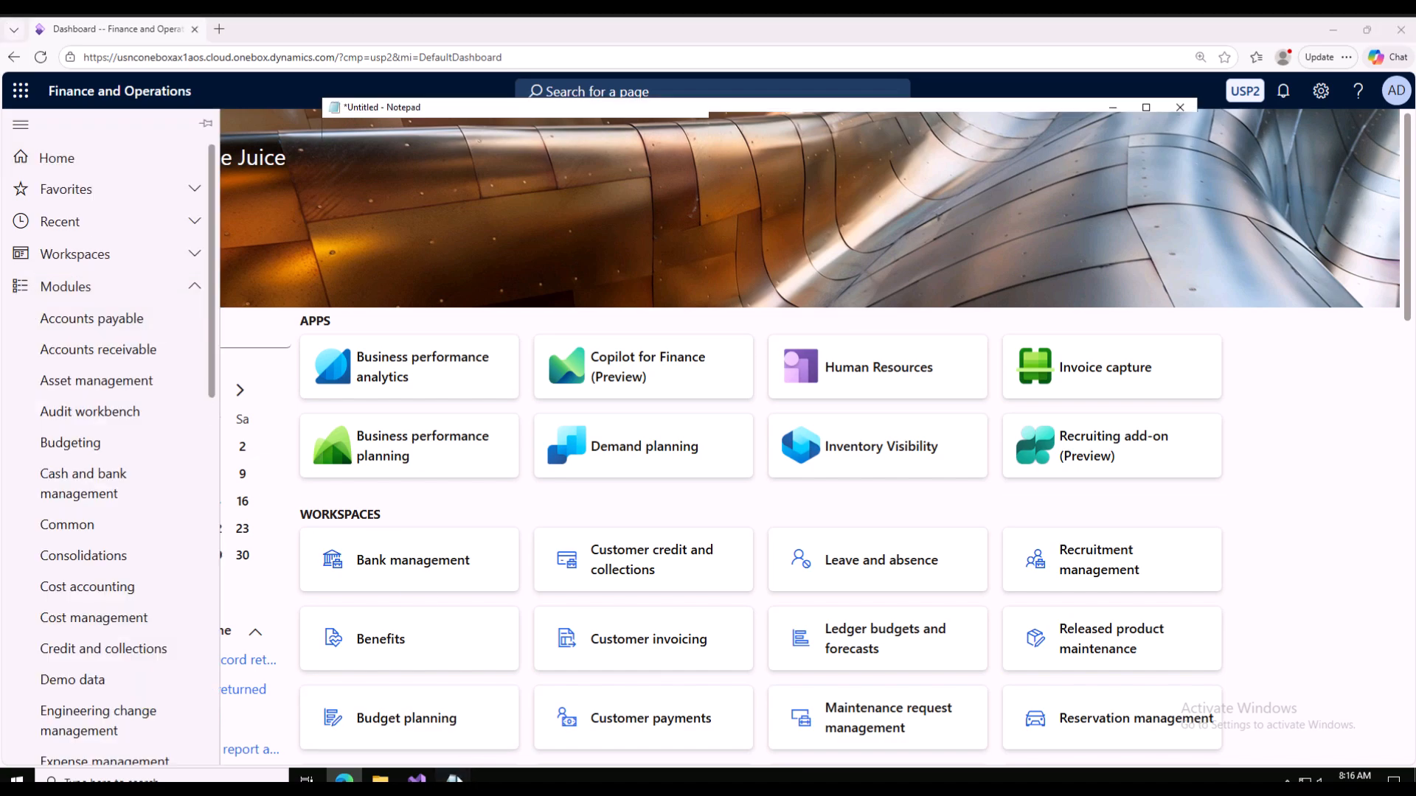
{"action": "key", "text": "Return"}
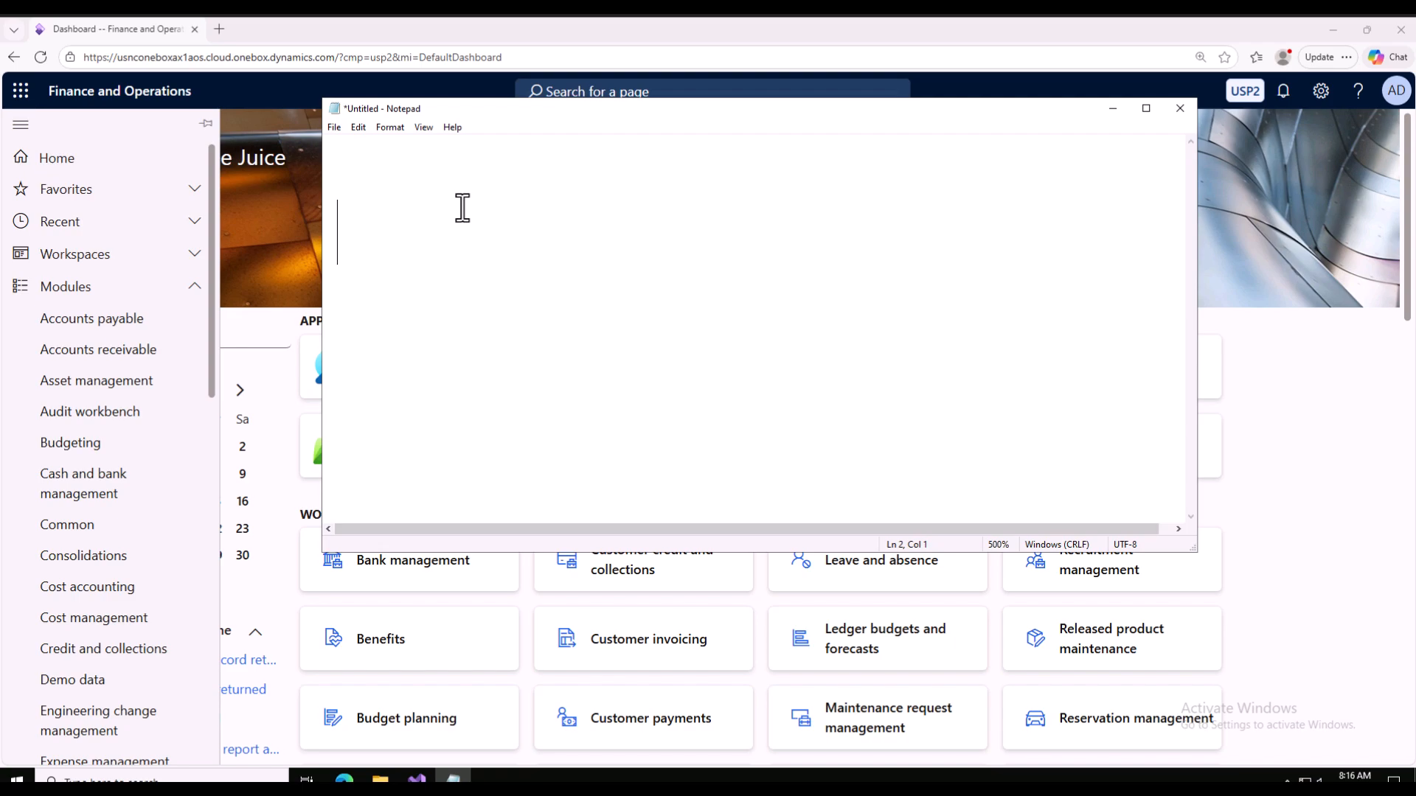
{"action": "type", "text": "Fo a"}
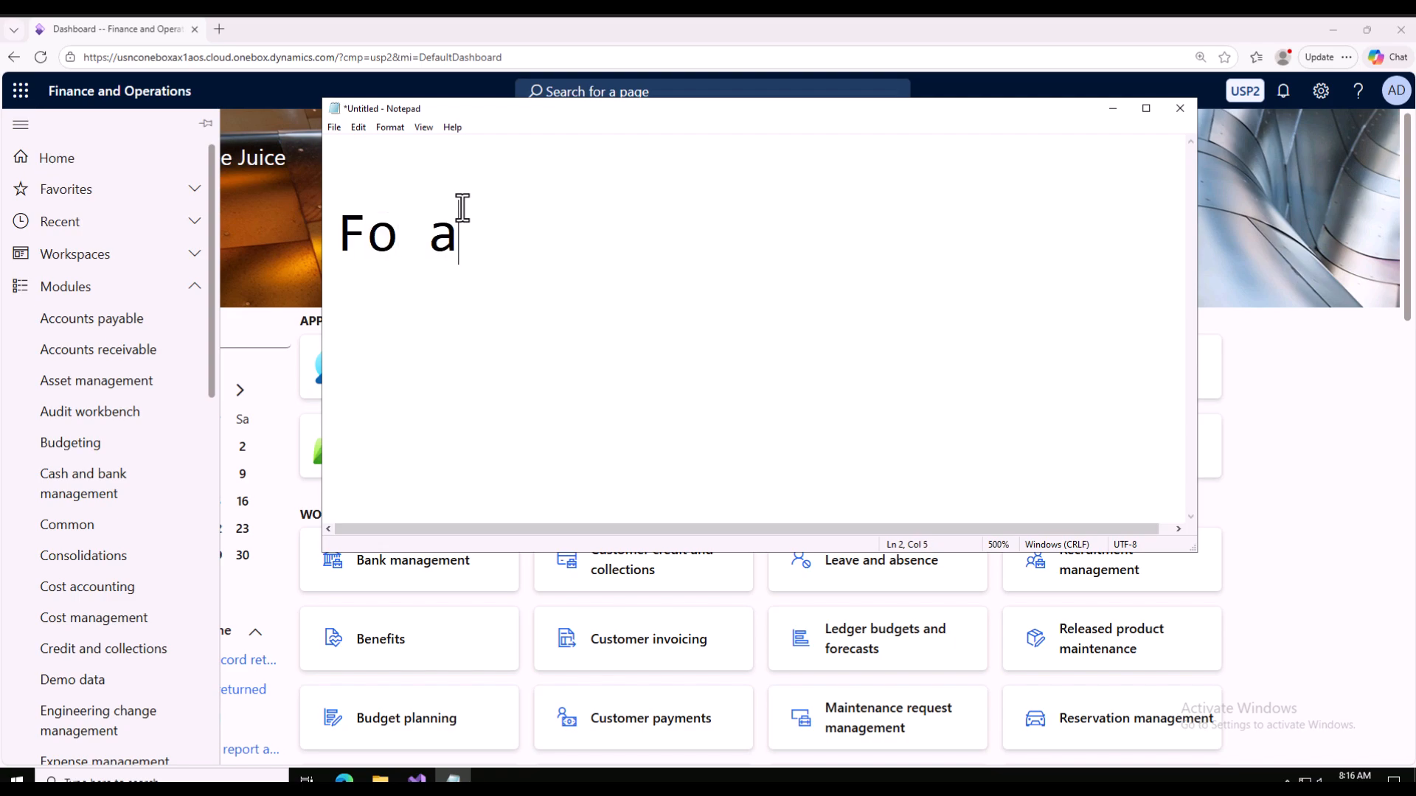
{"action": "type", "text": "pp juci co"}
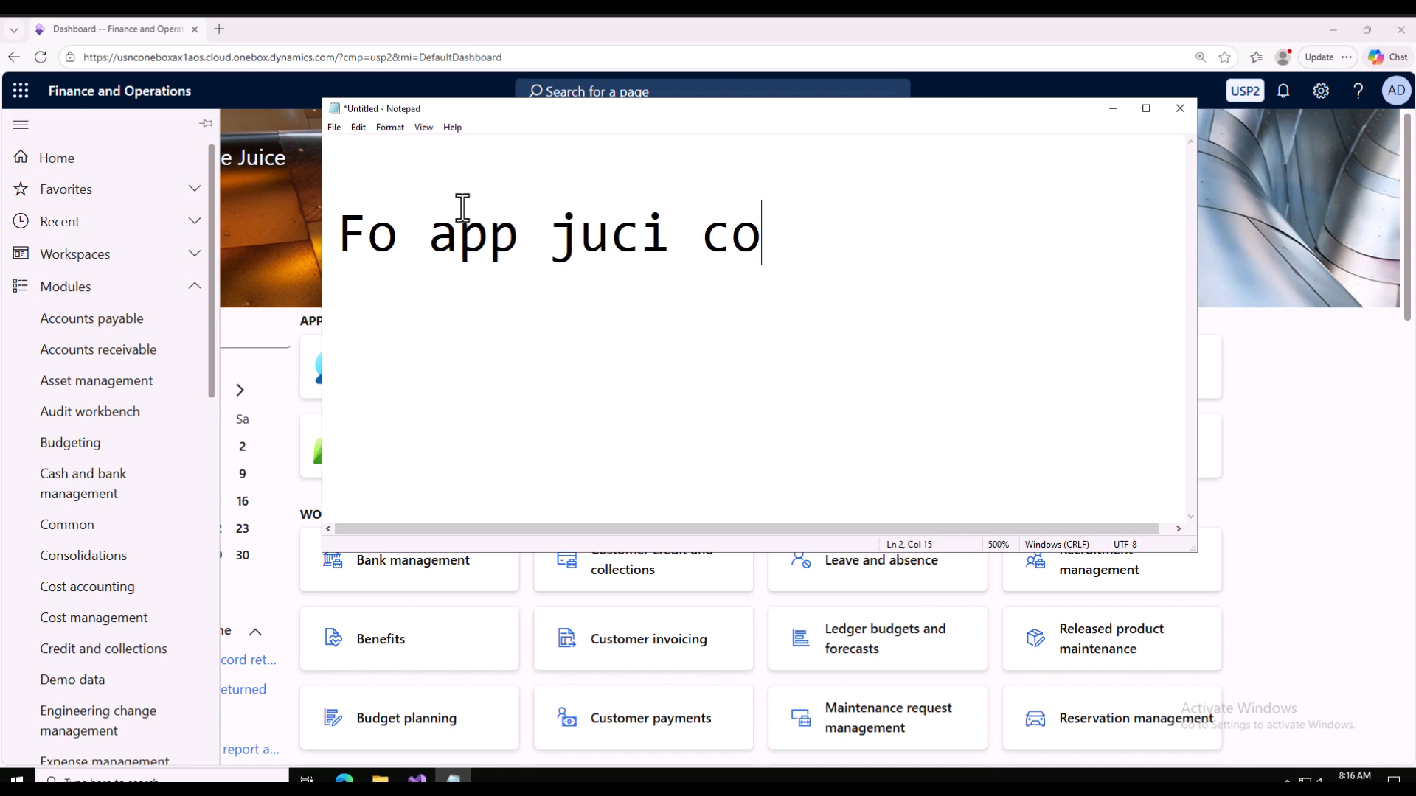
{"action": "key", "text": "Return"}
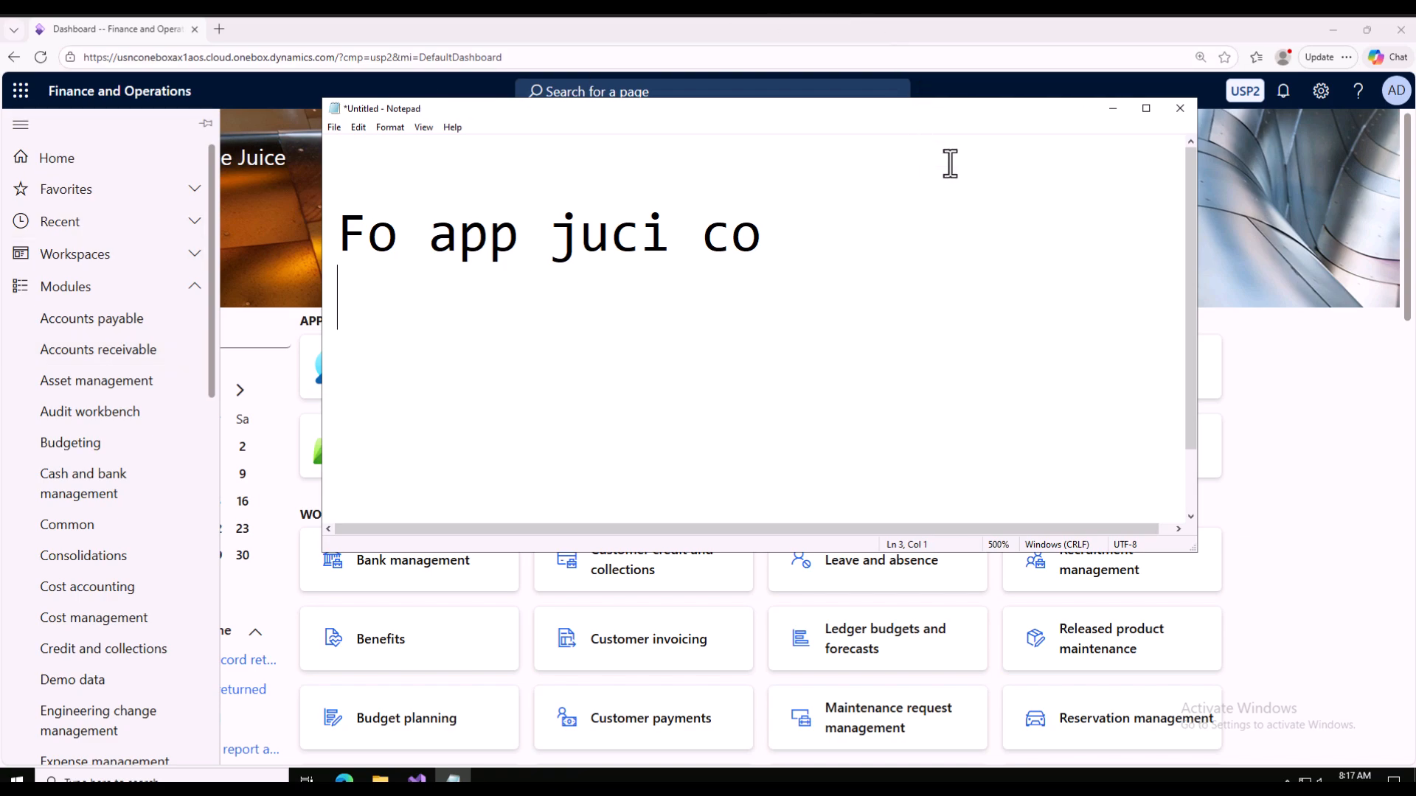
{"action": "left_click", "coordinate": [1115, 111]}
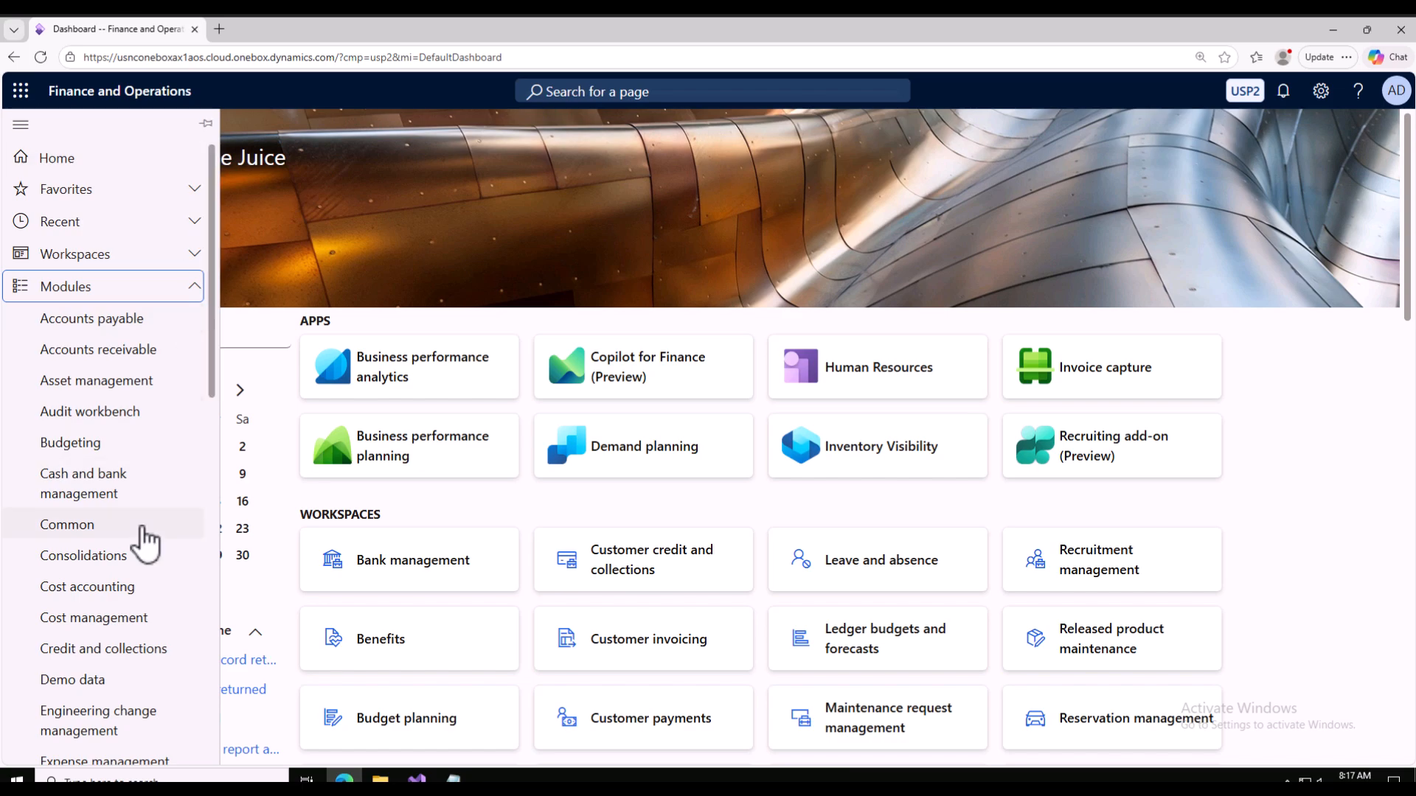
Open the Released products list of the Product information management module
{"action": "scroll", "coordinate": [143, 543], "scroll_direction": "down", "scroll_amount": 8}
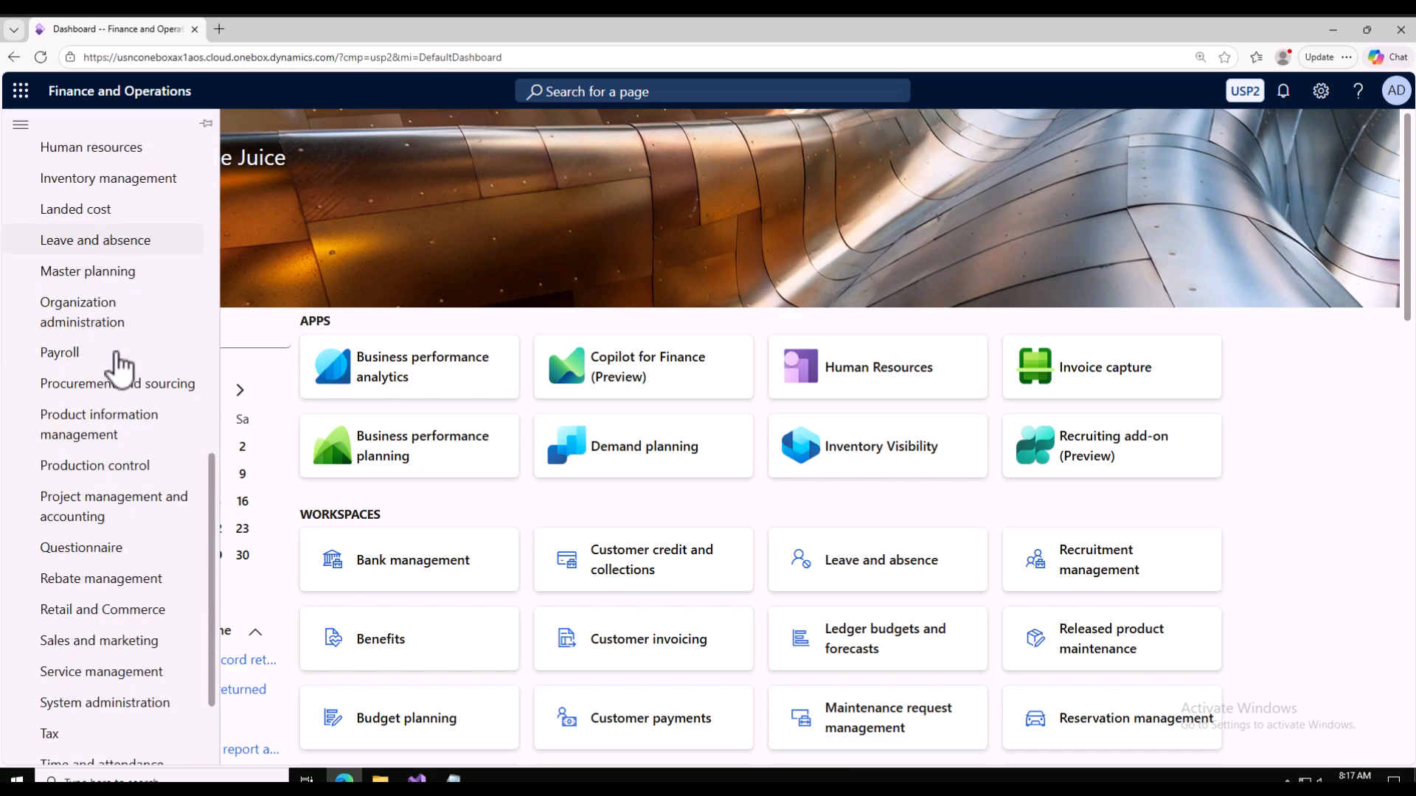
{"action": "scroll", "coordinate": [116, 480], "scroll_direction": "down", "scroll_amount": 2}
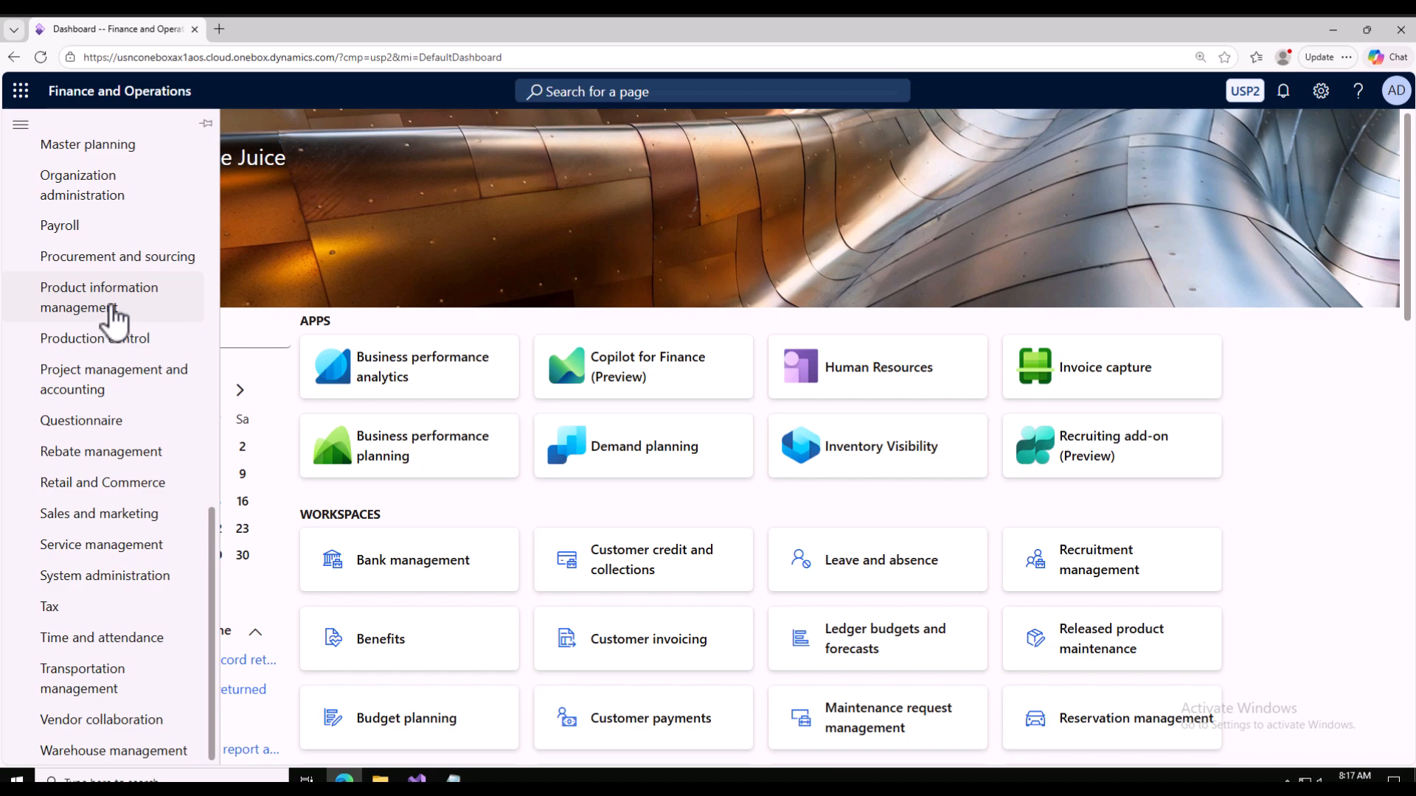
{"action": "left_click", "coordinate": [82, 316]}
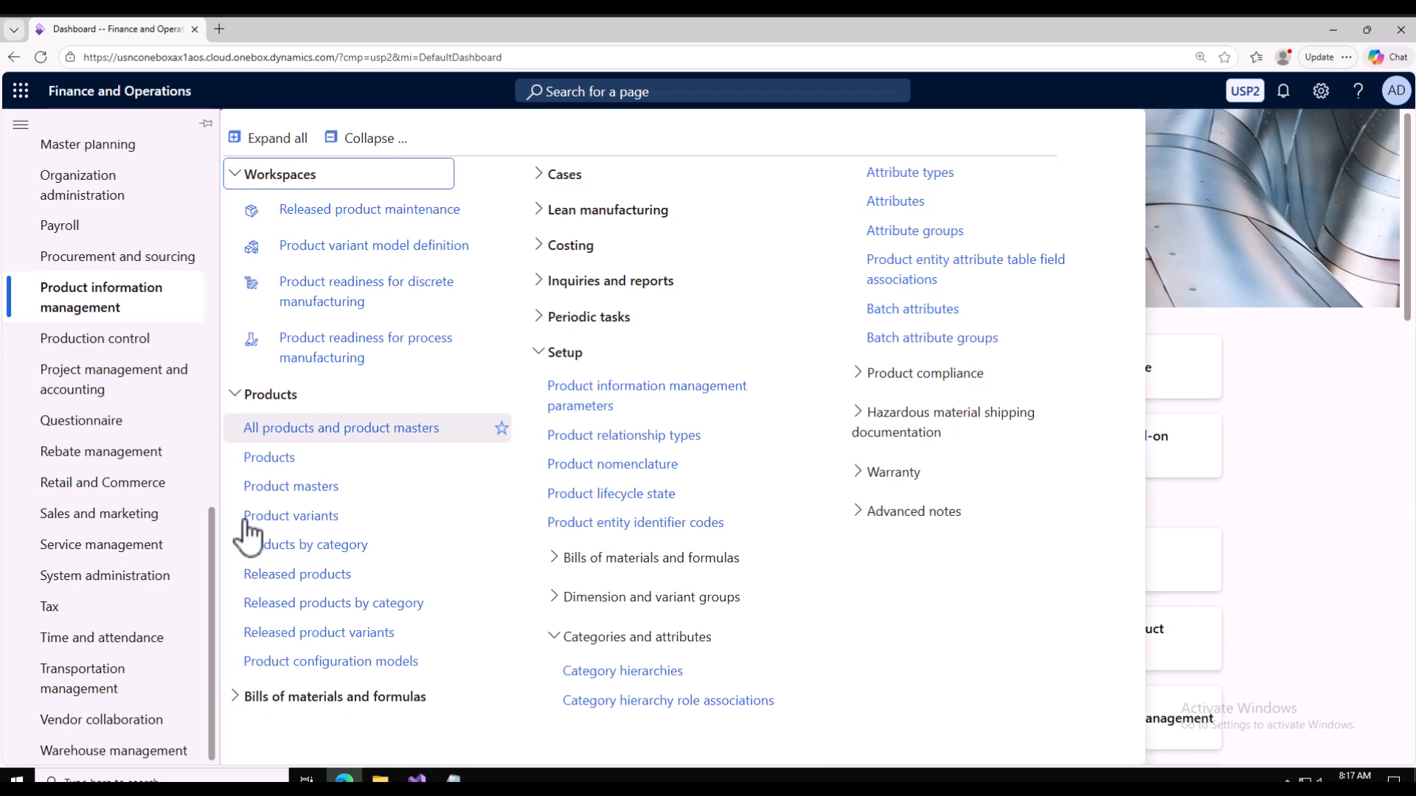
{"action": "left_click", "coordinate": [315, 579]}
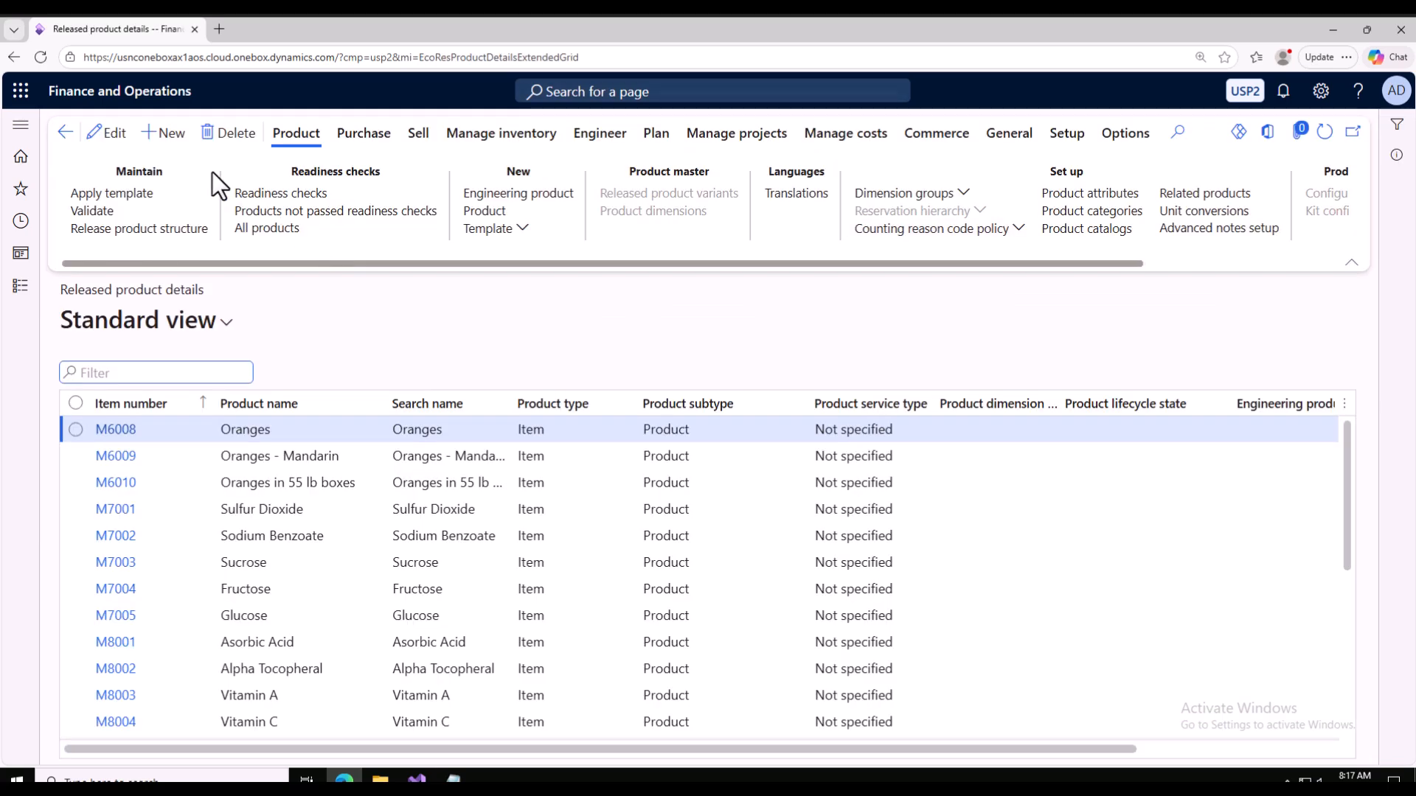
Start a new released product and enter "Conc app juice" as its product number
{"action": "left_click", "coordinate": [171, 134]}
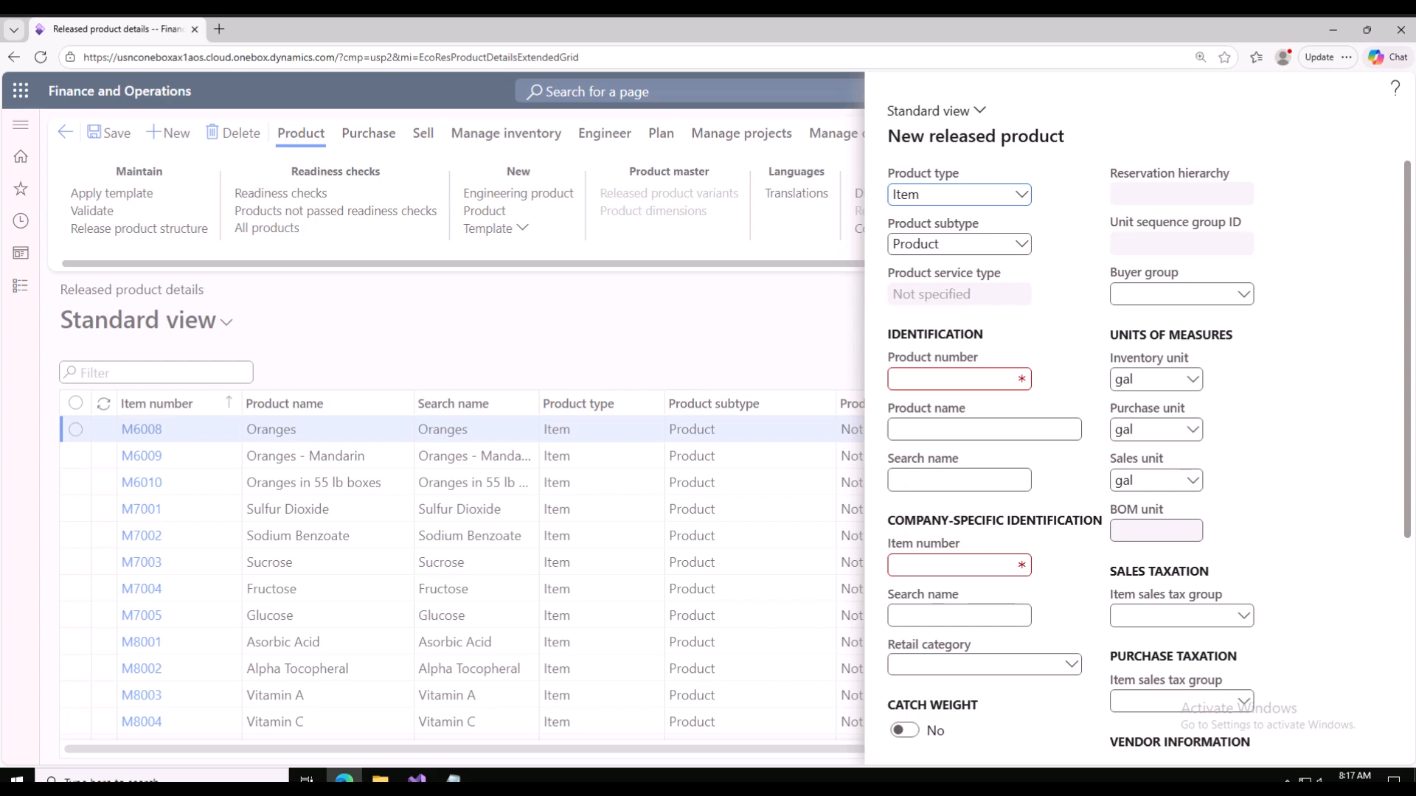
{"action": "left_click", "coordinate": [934, 381]}
{"action": "type", "text": "Conc app juice"}
{"action": "left_click", "coordinate": [1073, 472]}
Assign the new product the item model group FEFO and the item group AdditiveRM
{"action": "scroll", "coordinate": [1009, 575], "scroll_direction": "down", "scroll_amount": 5}
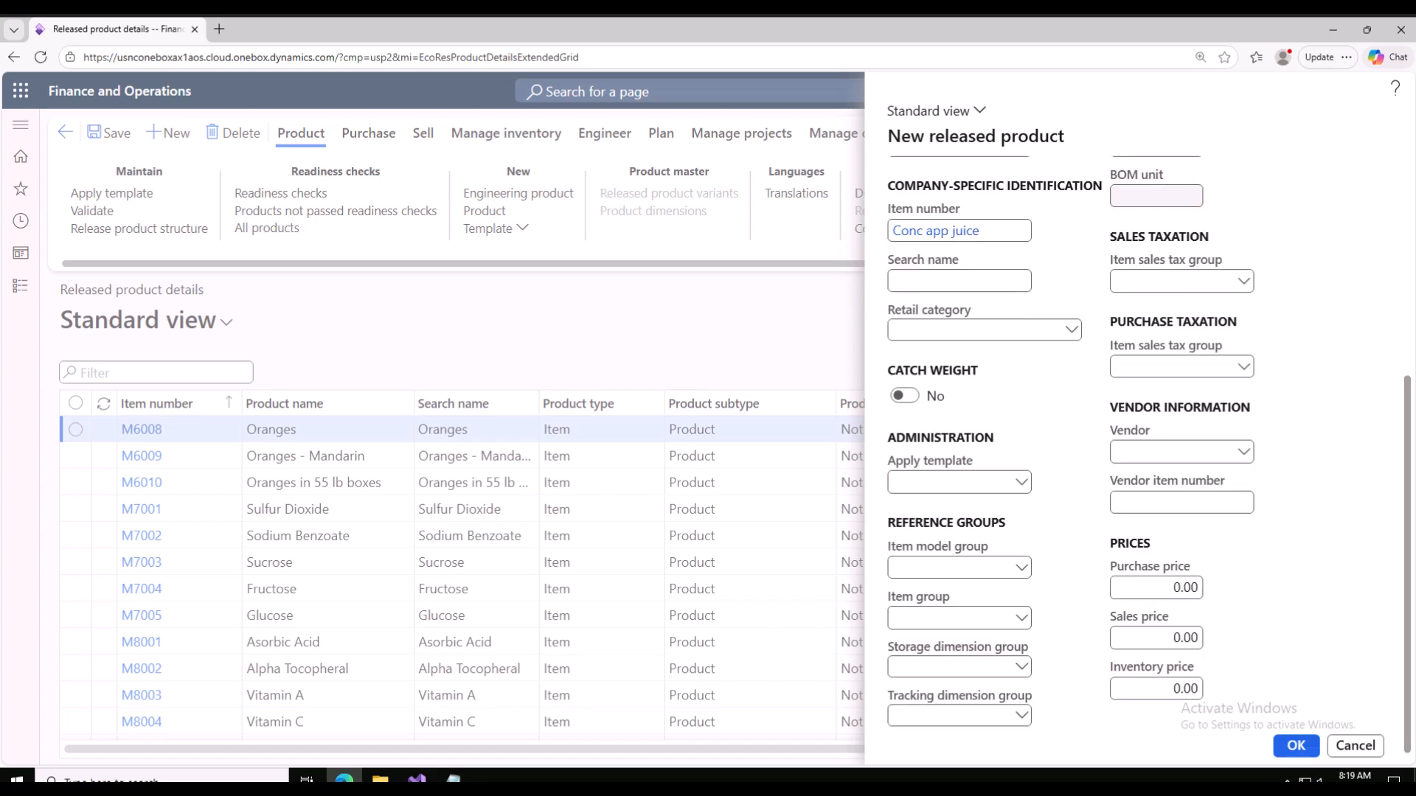
{"action": "left_click", "coordinate": [1019, 578]}
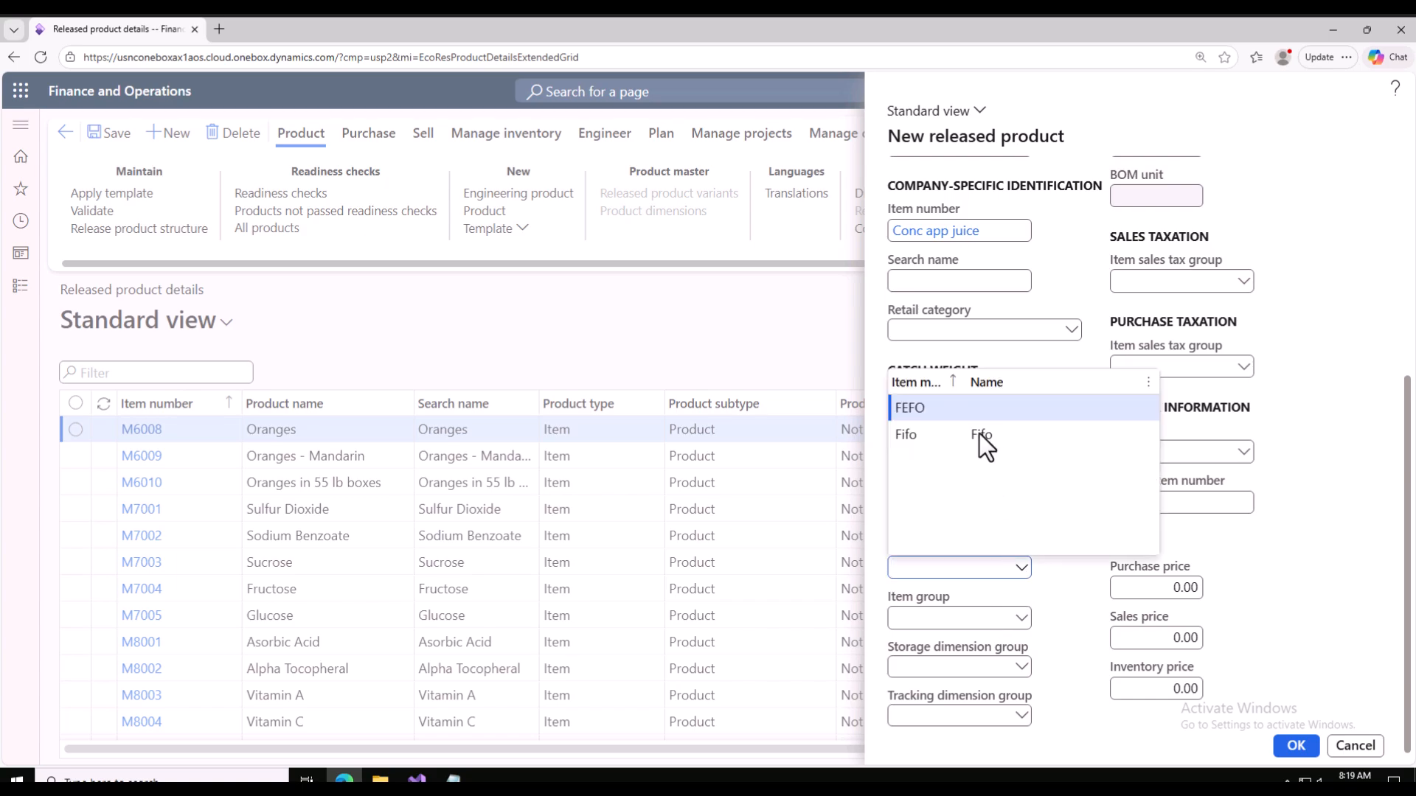
{"action": "left_click", "coordinate": [1020, 569]}
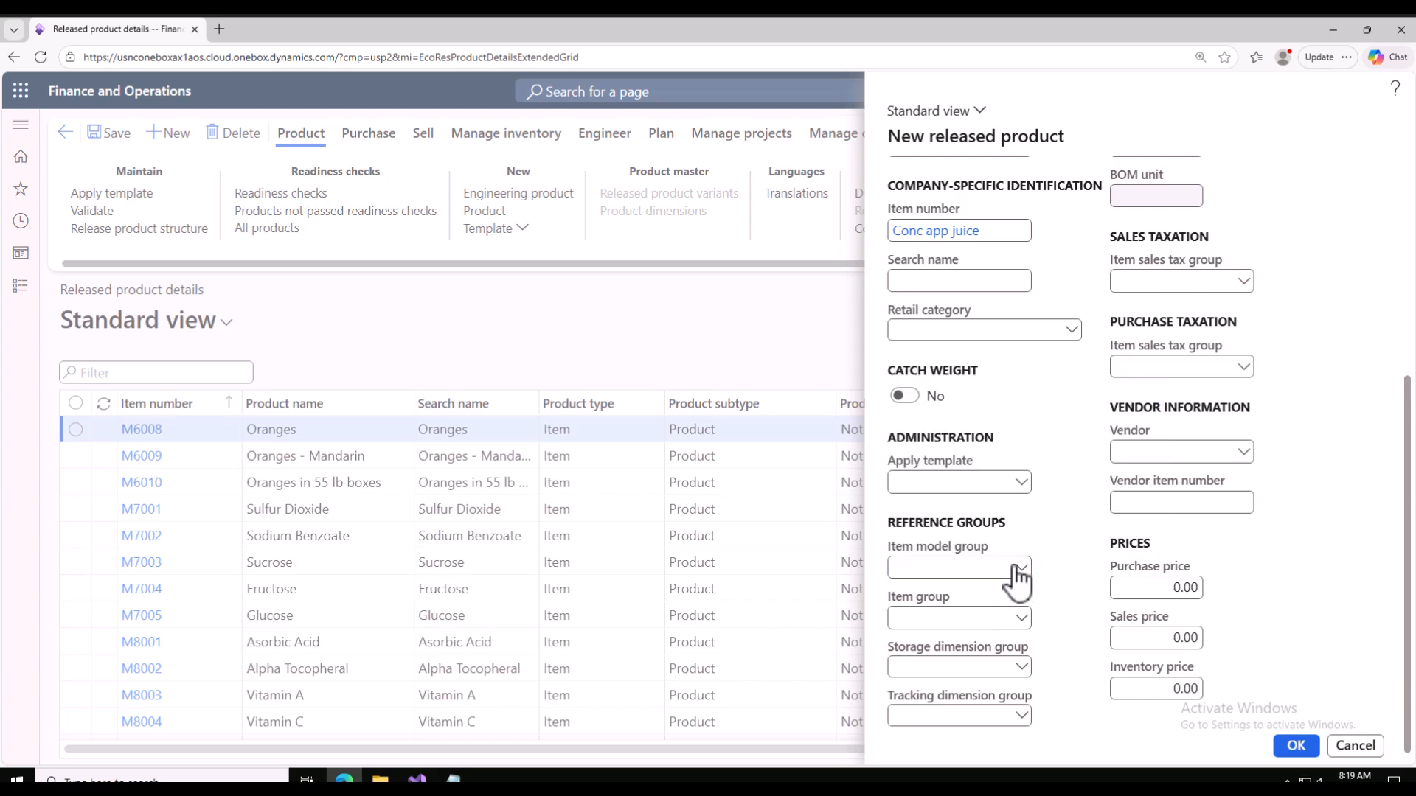
{"action": "left_click", "coordinate": [1027, 568]}
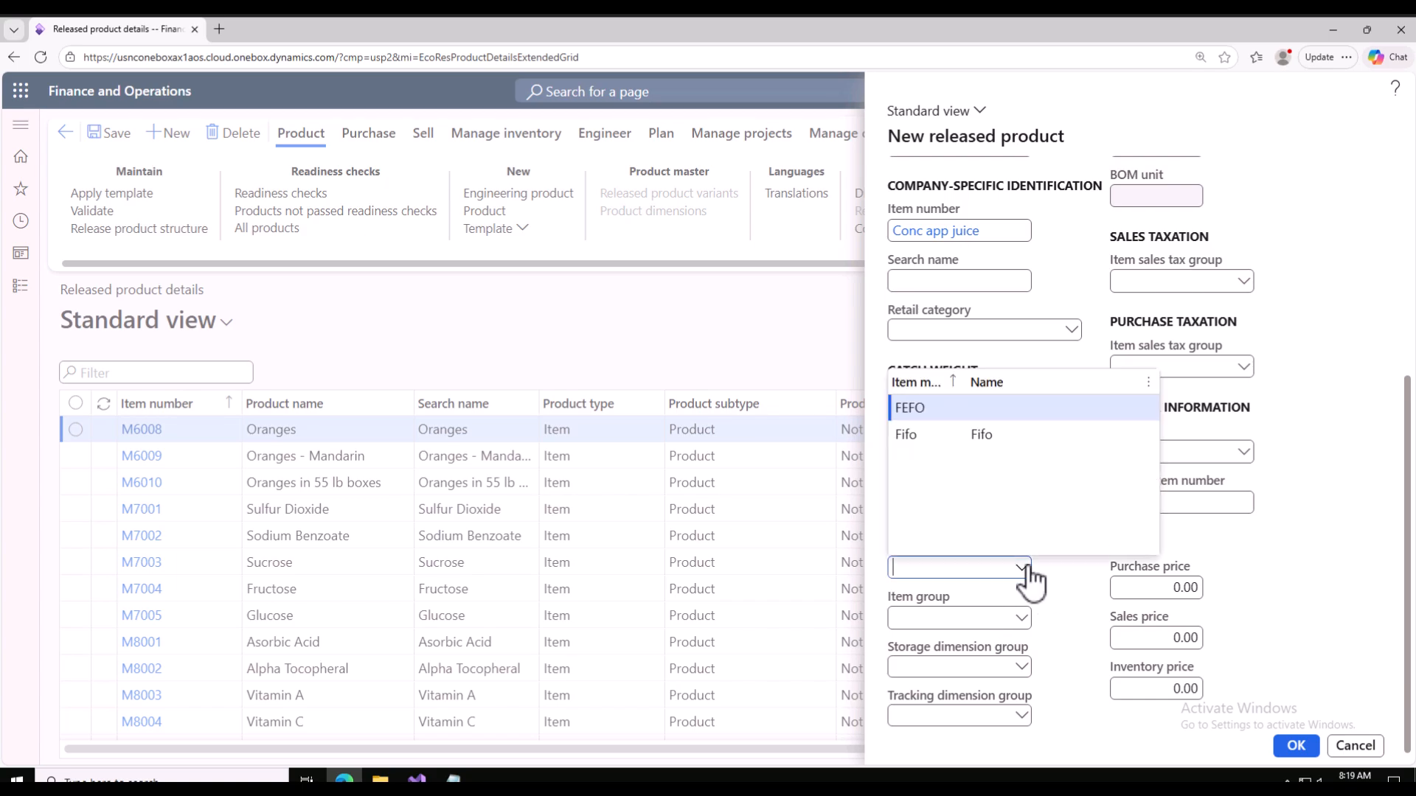
{"action": "left_click", "coordinate": [917, 409]}
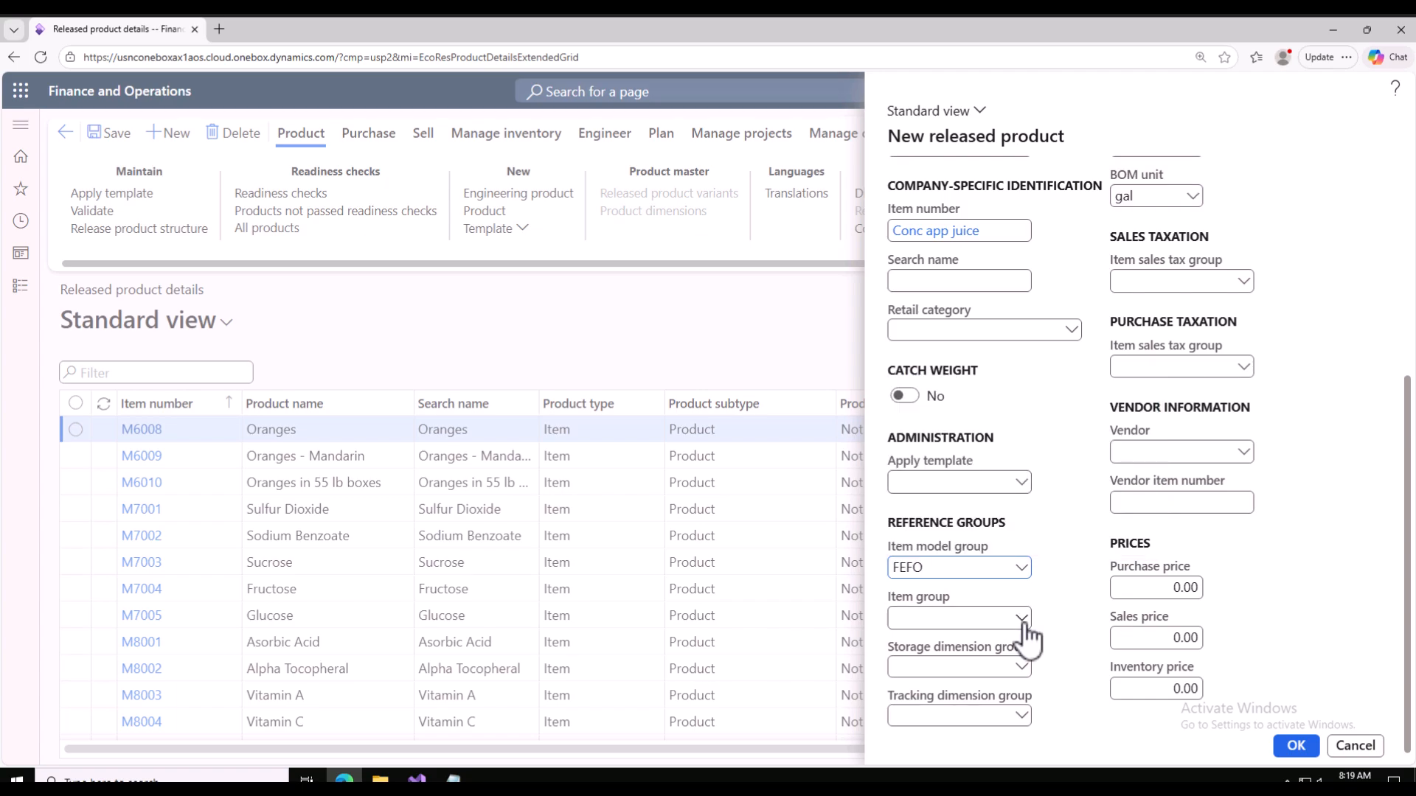
{"action": "left_click", "coordinate": [1022, 619]}
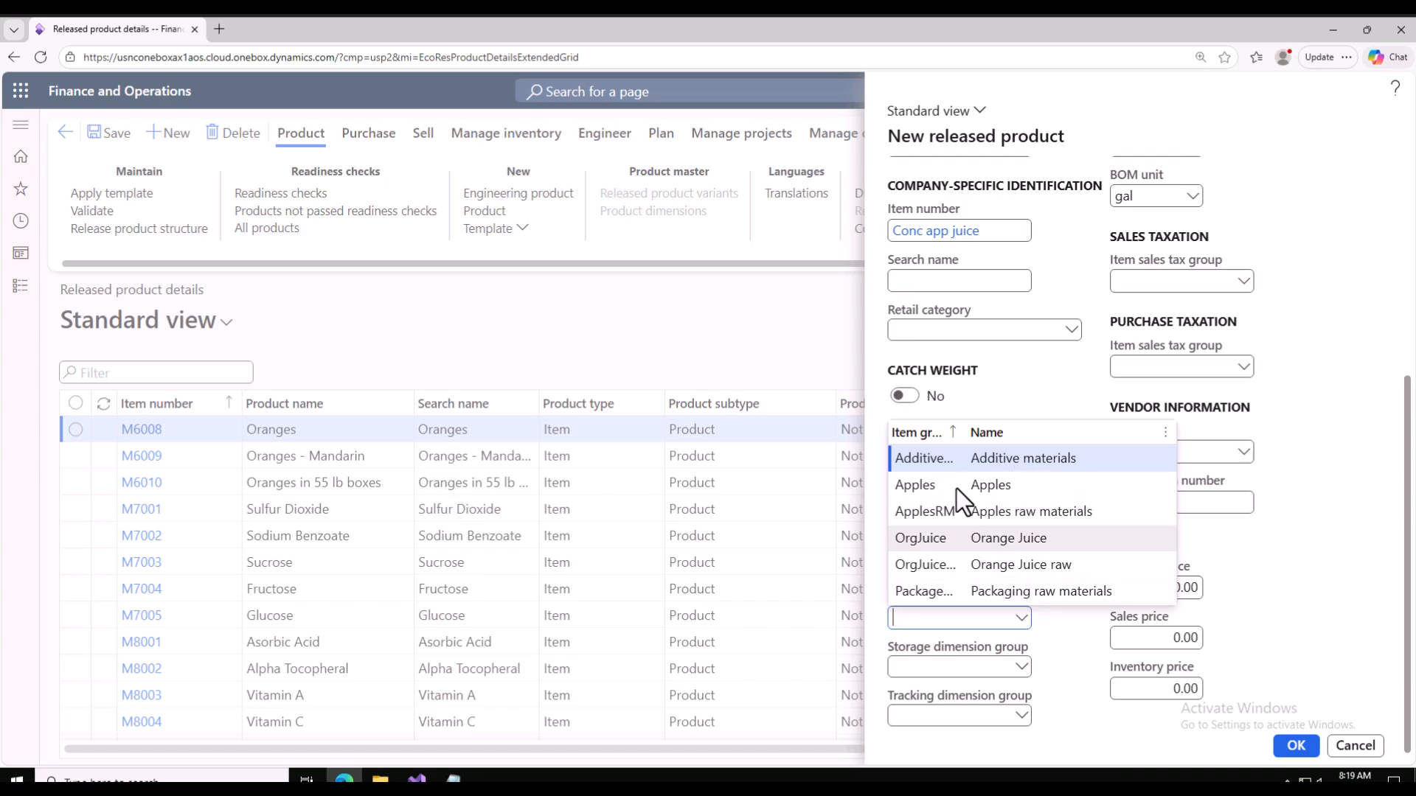
{"action": "left_click_drag", "start_coordinate": [989, 430], "coordinate": [1051, 452]}
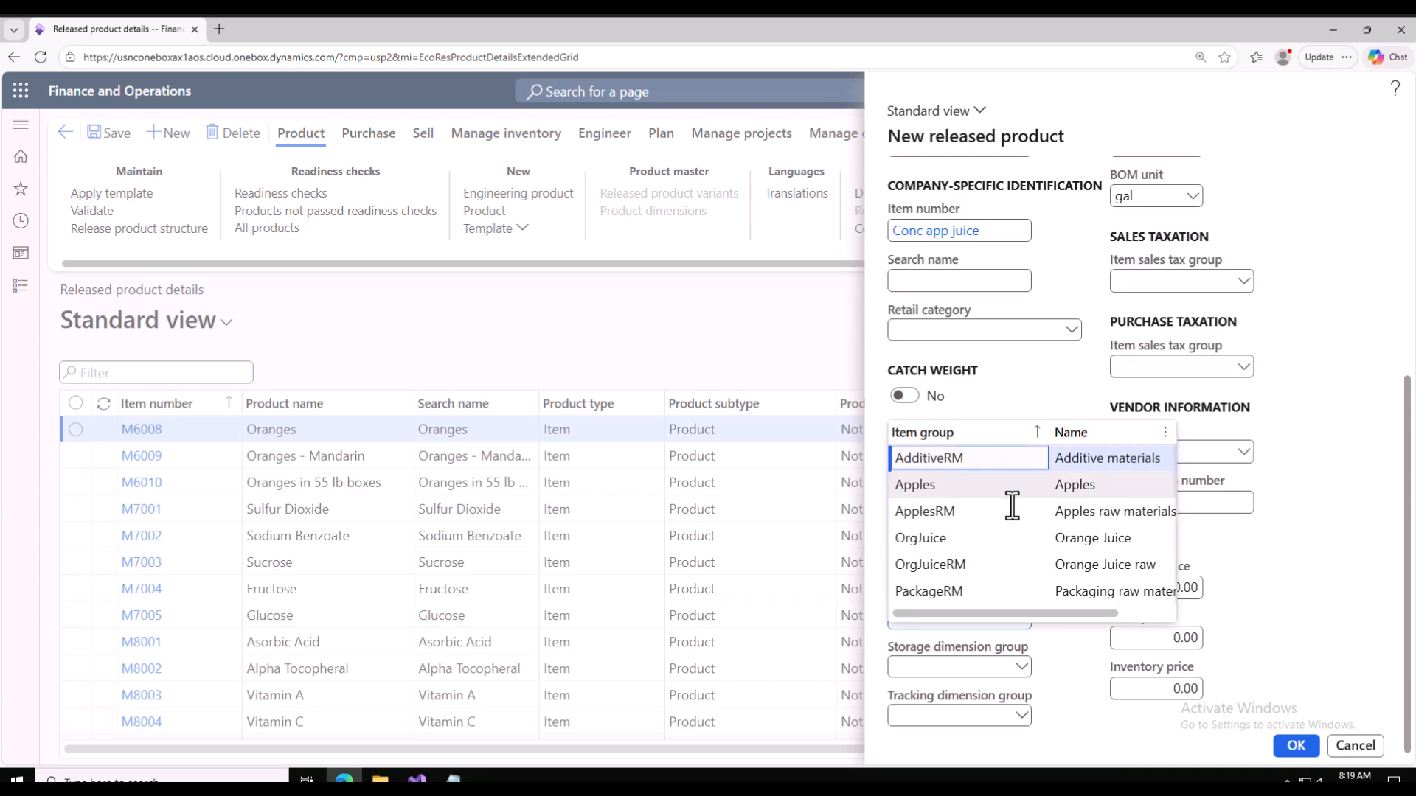
{"action": "left_click", "coordinate": [974, 457]}
Assign the storage dimension group SiteWH and the tracking dimension group Batch-CP to the new product
{"action": "left_click", "coordinate": [959, 668]}
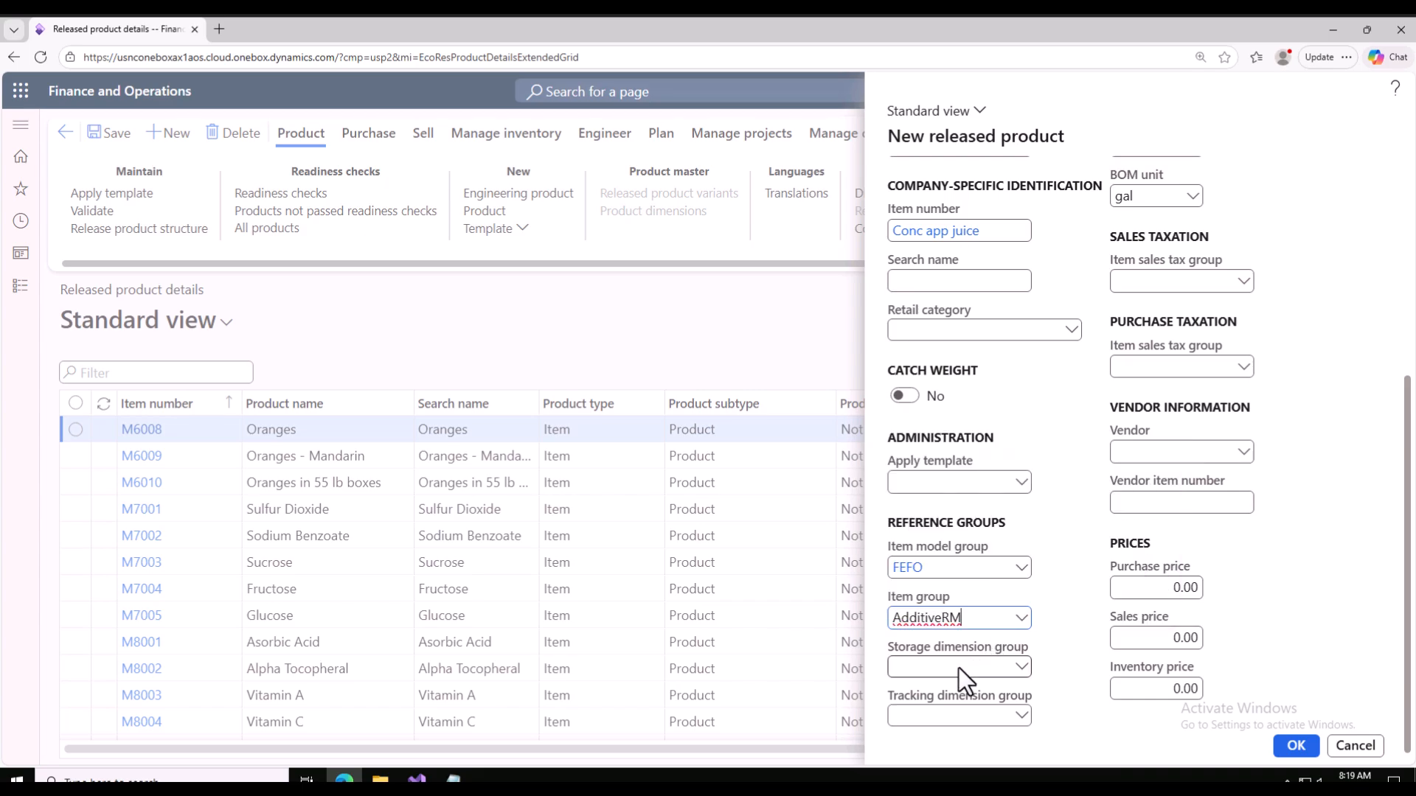
{"action": "left_click", "coordinate": [1022, 668]}
{"action": "left_click", "coordinate": [970, 534]}
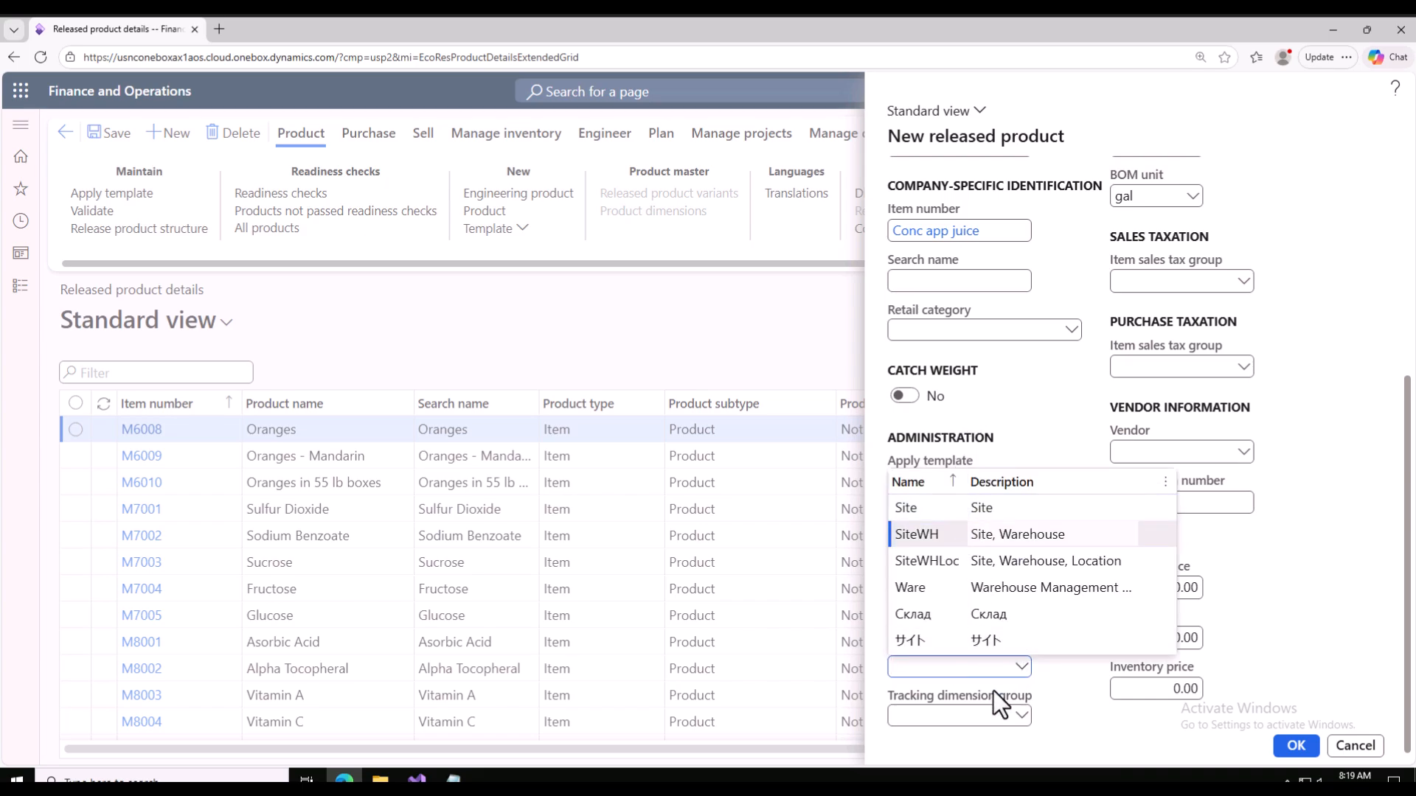
{"action": "left_click", "coordinate": [1022, 715]}
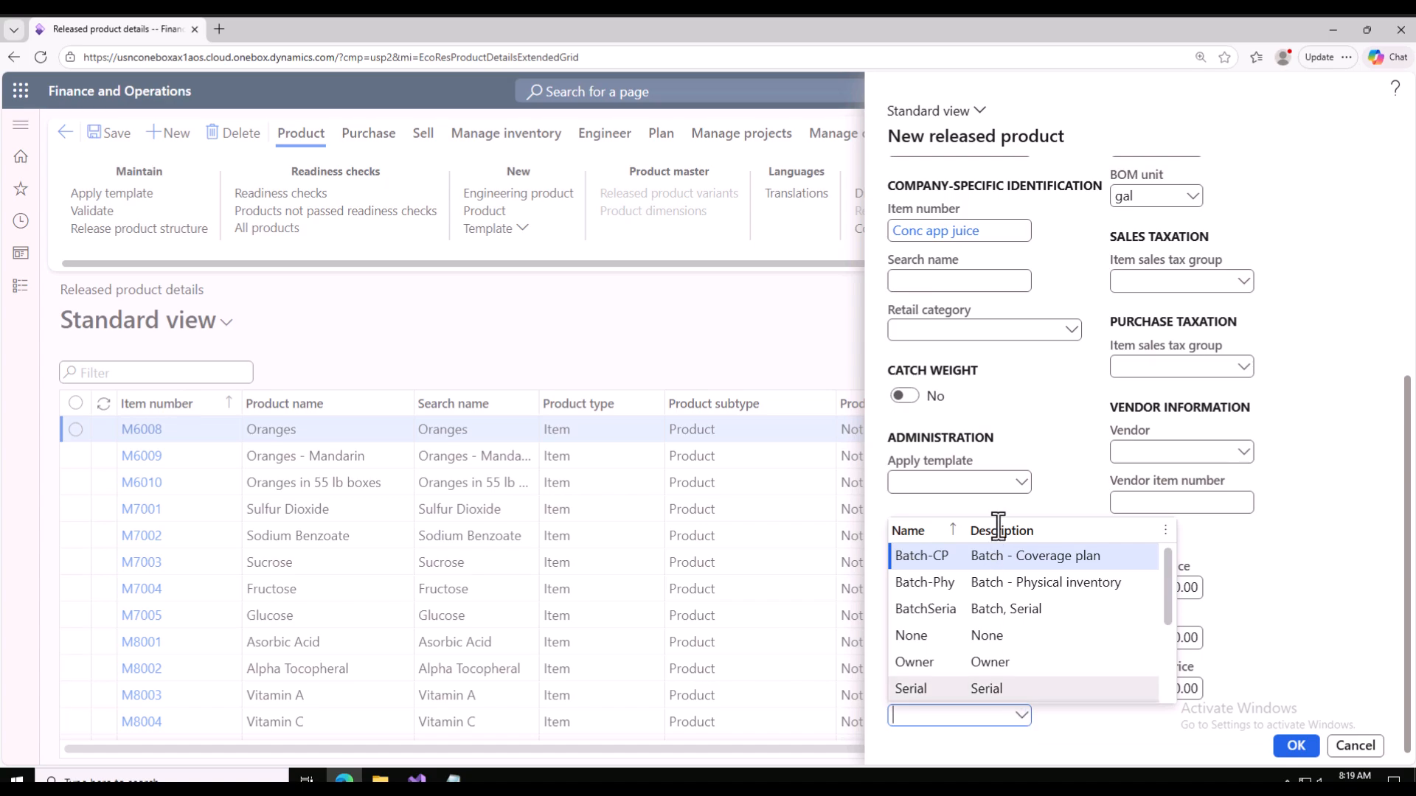
{"action": "left_click", "coordinate": [981, 556]}
Set the new product's inventory unit and purchase unit to lb
{"action": "scroll", "coordinate": [1161, 448], "scroll_direction": "up", "scroll_amount": 5}
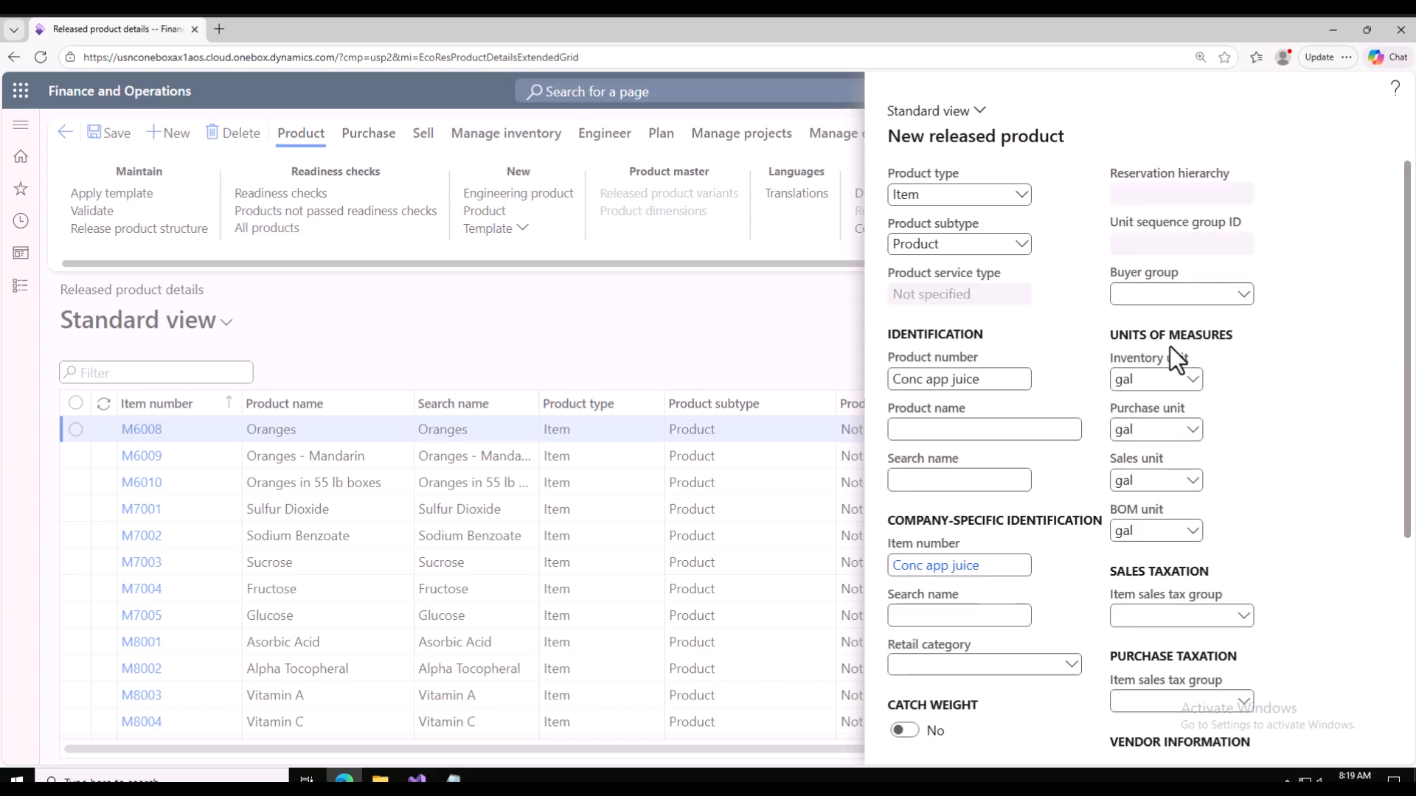
{"action": "left_click_drag", "start_coordinate": [1152, 387], "coordinate": [1104, 383]}
{"action": "type", "text": "lb"}
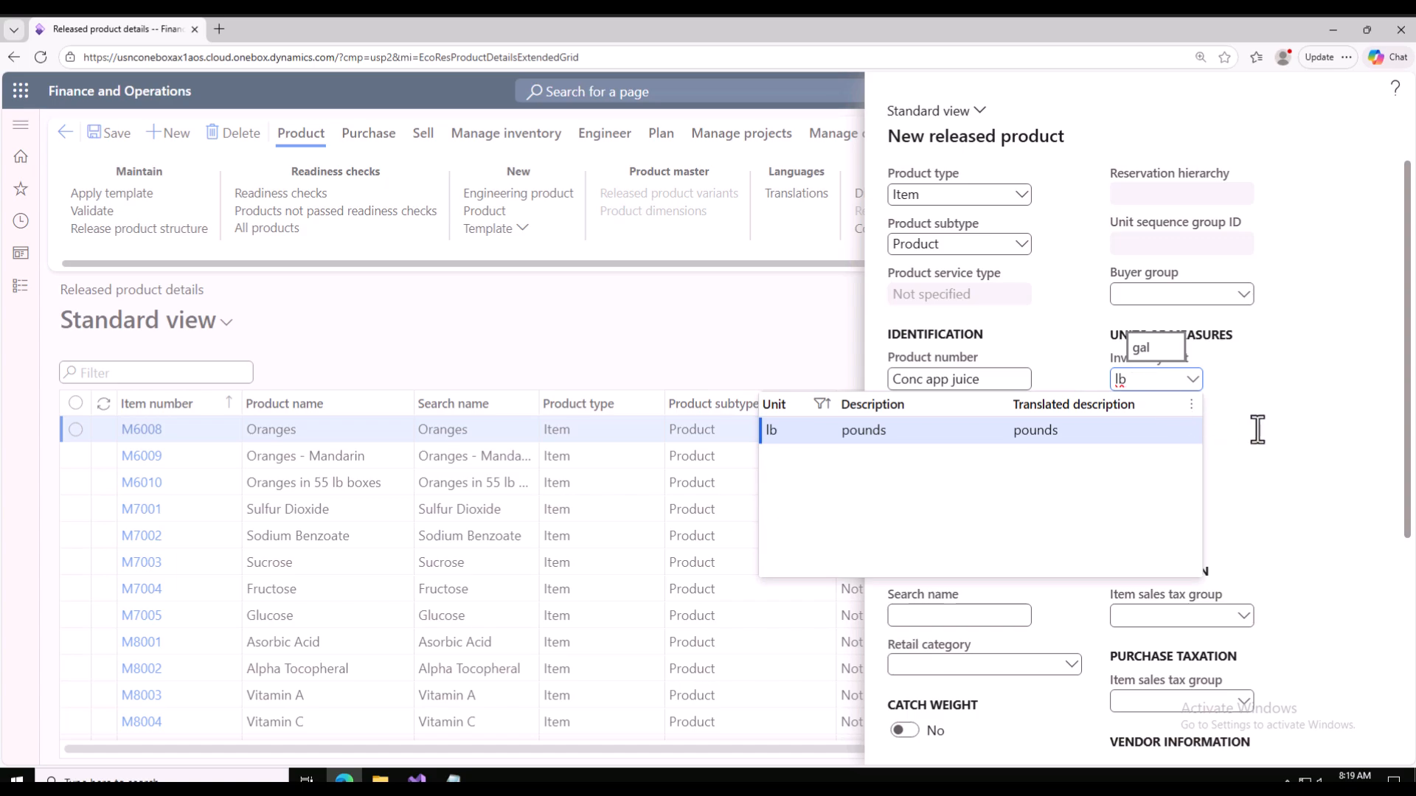
{"action": "left_click", "coordinate": [1075, 428]}
{"action": "left_click", "coordinate": [1152, 427]}
{"action": "key", "text": "ctrl+a"}
{"action": "type", "text": "lb"}
Extend the product number to "Conc app juice Forze"
{"action": "left_click", "coordinate": [1000, 379]}
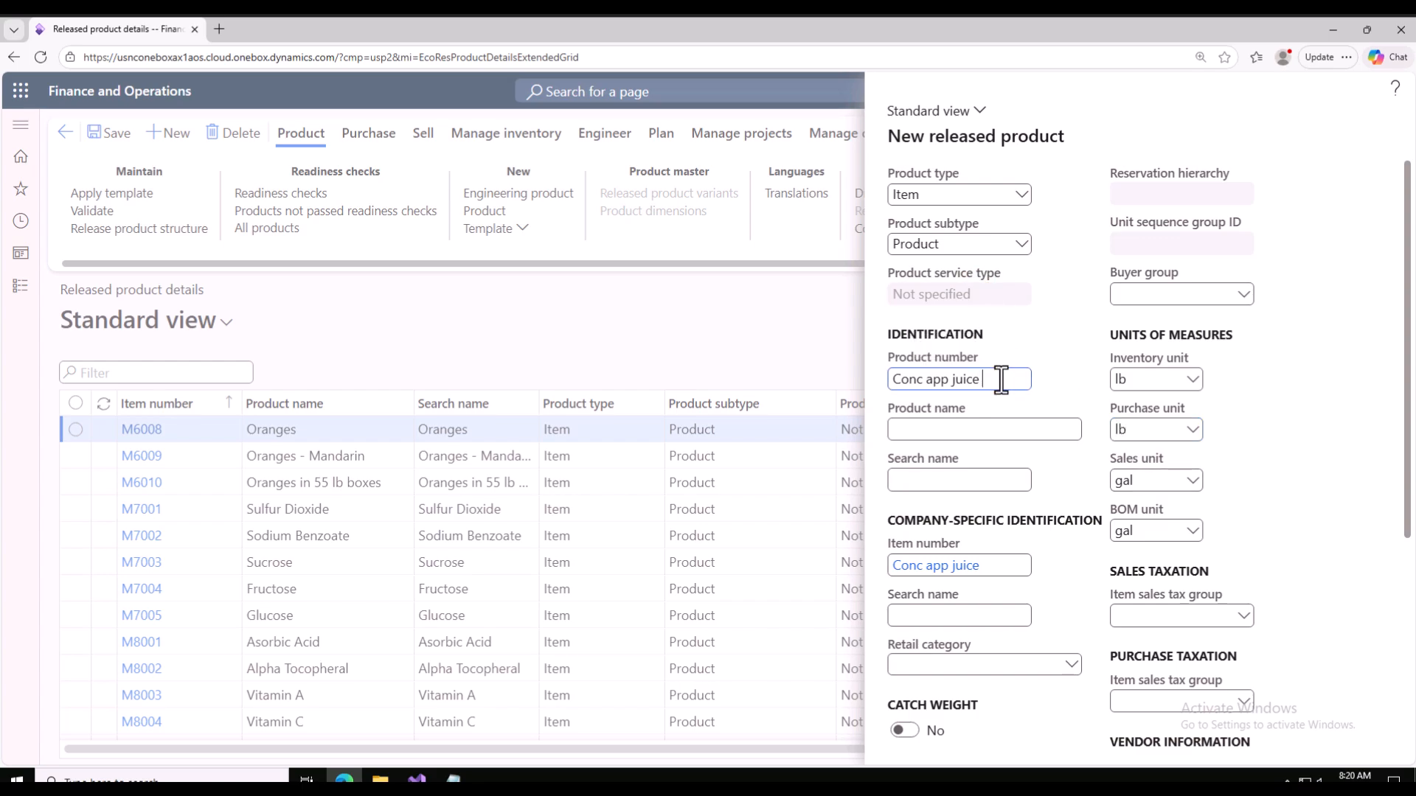
{"action": "type", "text": "Forze"}
{"action": "left_click", "coordinate": [987, 615]}
{"action": "left_click", "coordinate": [1020, 378]}
Set the sales unit and BOM unit to lb, and confirm the creation of the released product
{"action": "left_click", "coordinate": [1148, 481]}
{"action": "type", "text": "v"}
{"action": "left_click", "coordinate": [1160, 533]}
{"action": "left_click", "coordinate": [1139, 506]}
{"action": "left_click_drag", "start_coordinate": [1143, 506], "coordinate": [1104, 497]}
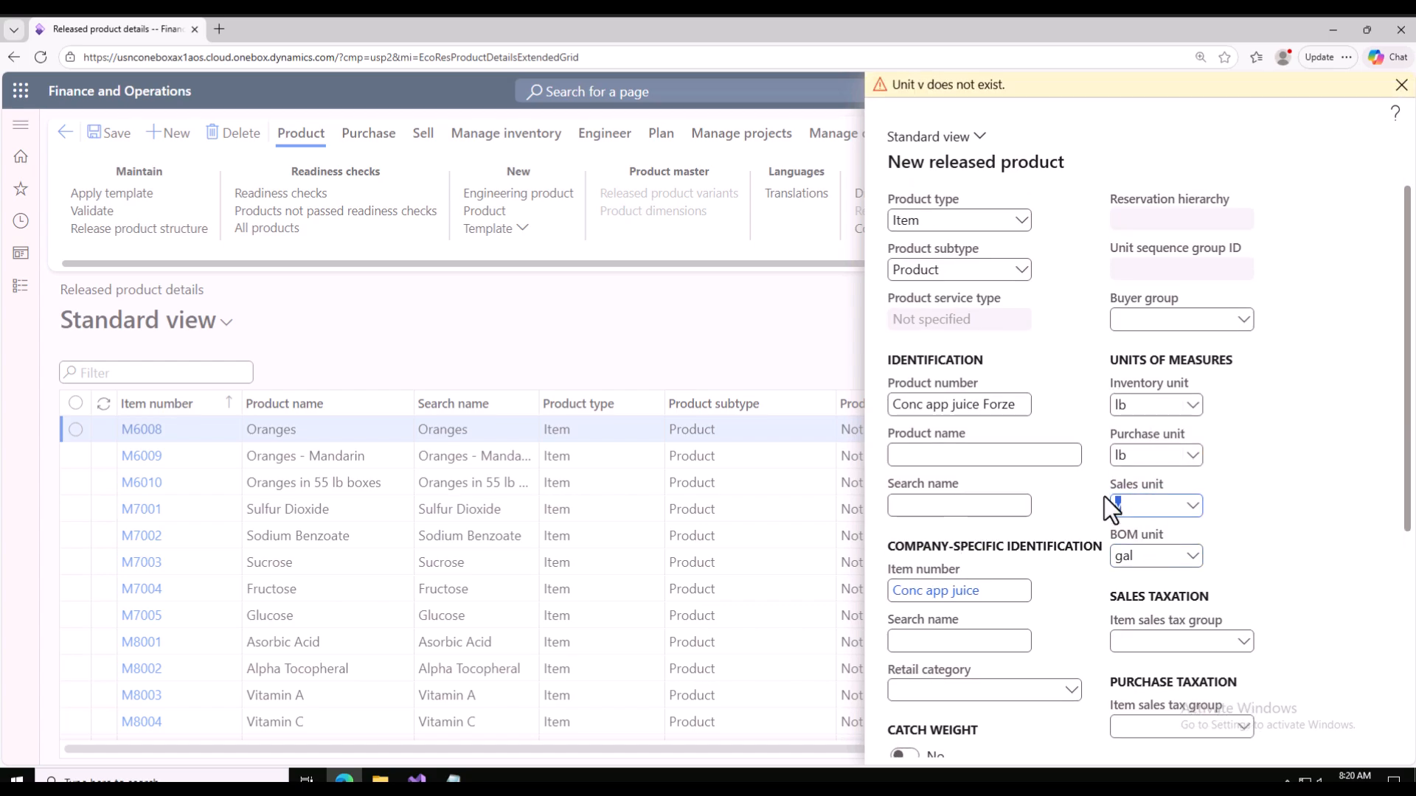
{"action": "type", "text": "lb"}
{"action": "key", "text": "Tab"}
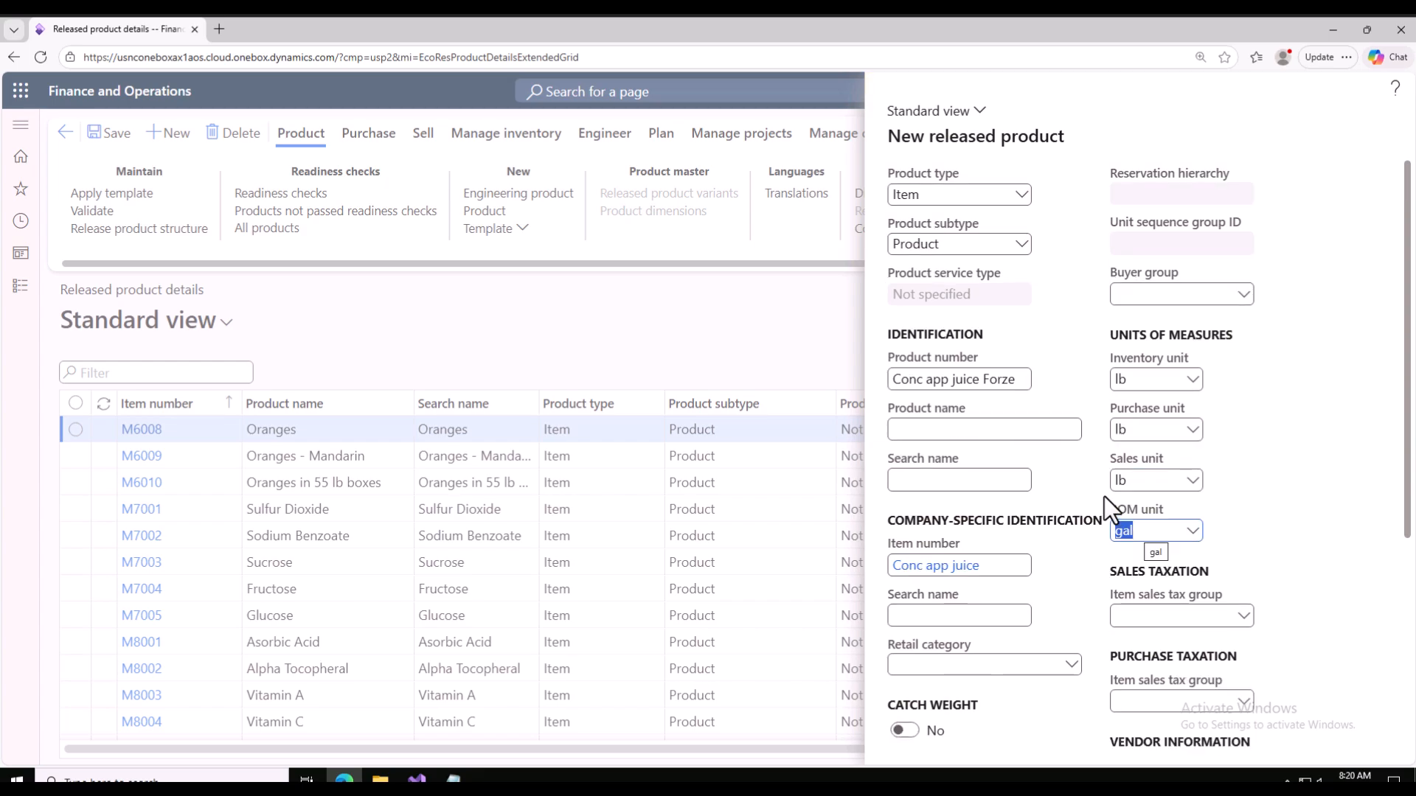
{"action": "type", "text": "lb"}
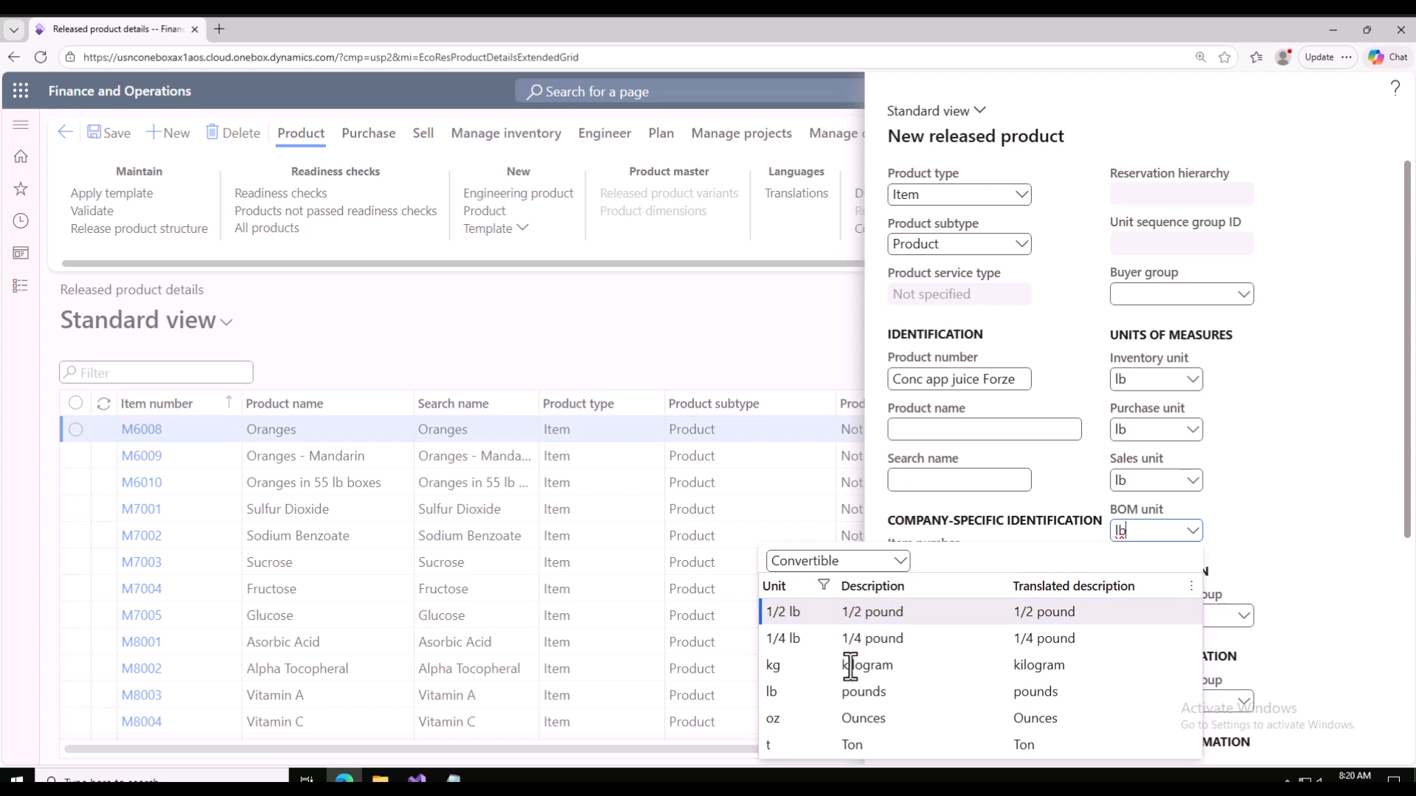
{"action": "scroll", "coordinate": [1327, 575], "scroll_direction": "down", "scroll_amount": 5}
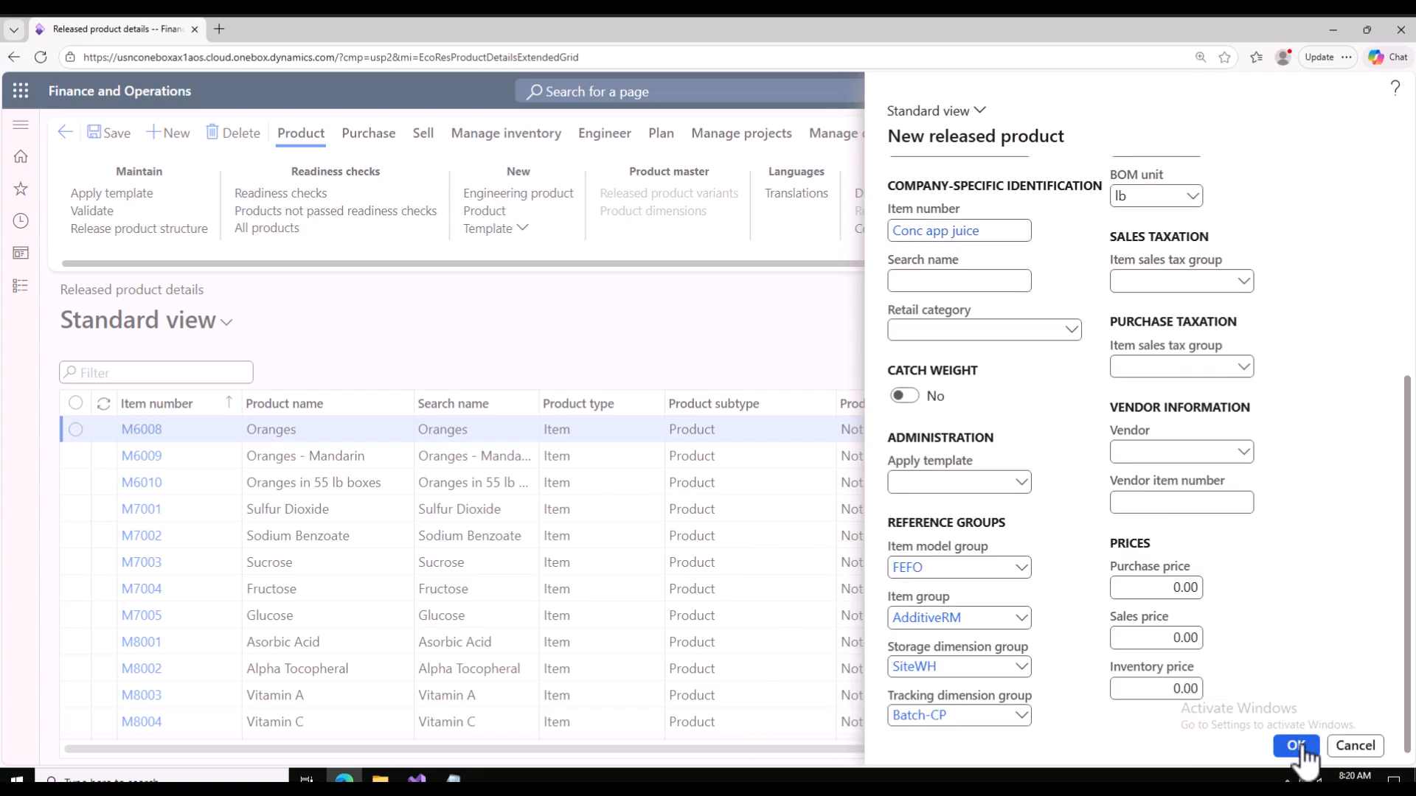
{"action": "left_click", "coordinate": [1302, 749]}
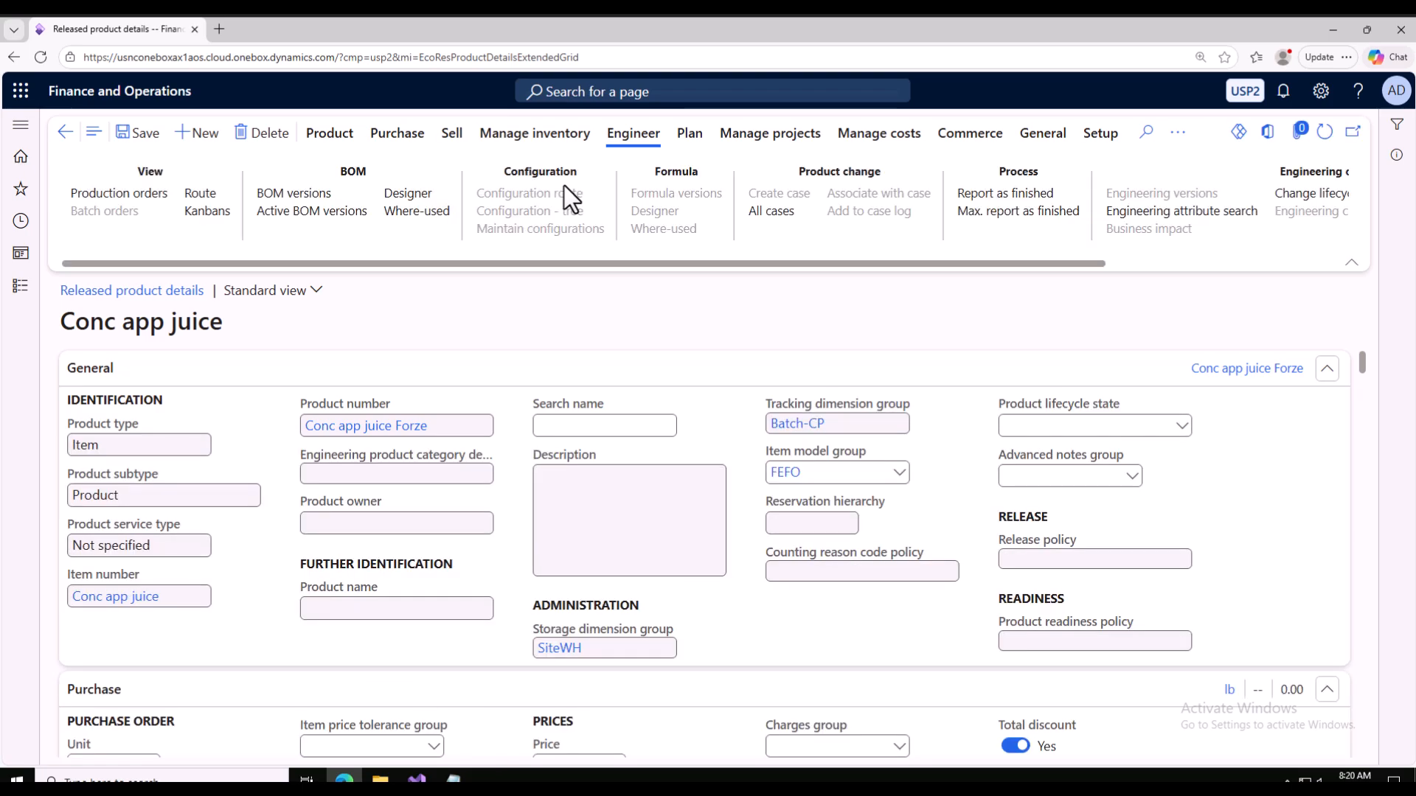
Open the required shelf life period in days for editing in the released product's inventory management data
{"action": "scroll", "coordinate": [516, 516], "scroll_direction": "down", "scroll_amount": 2}
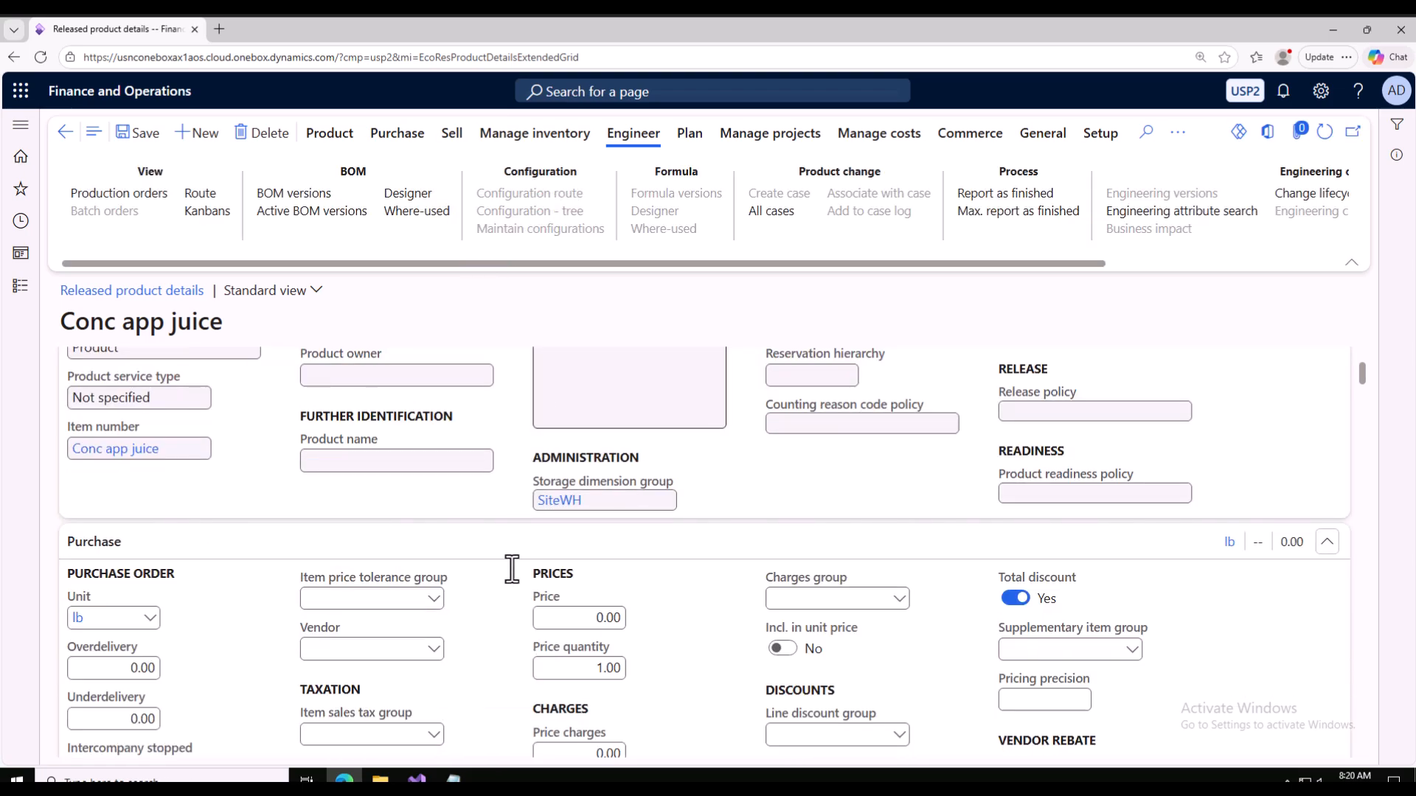
{"action": "scroll", "coordinate": [442, 572], "scroll_direction": "down", "scroll_amount": 5}
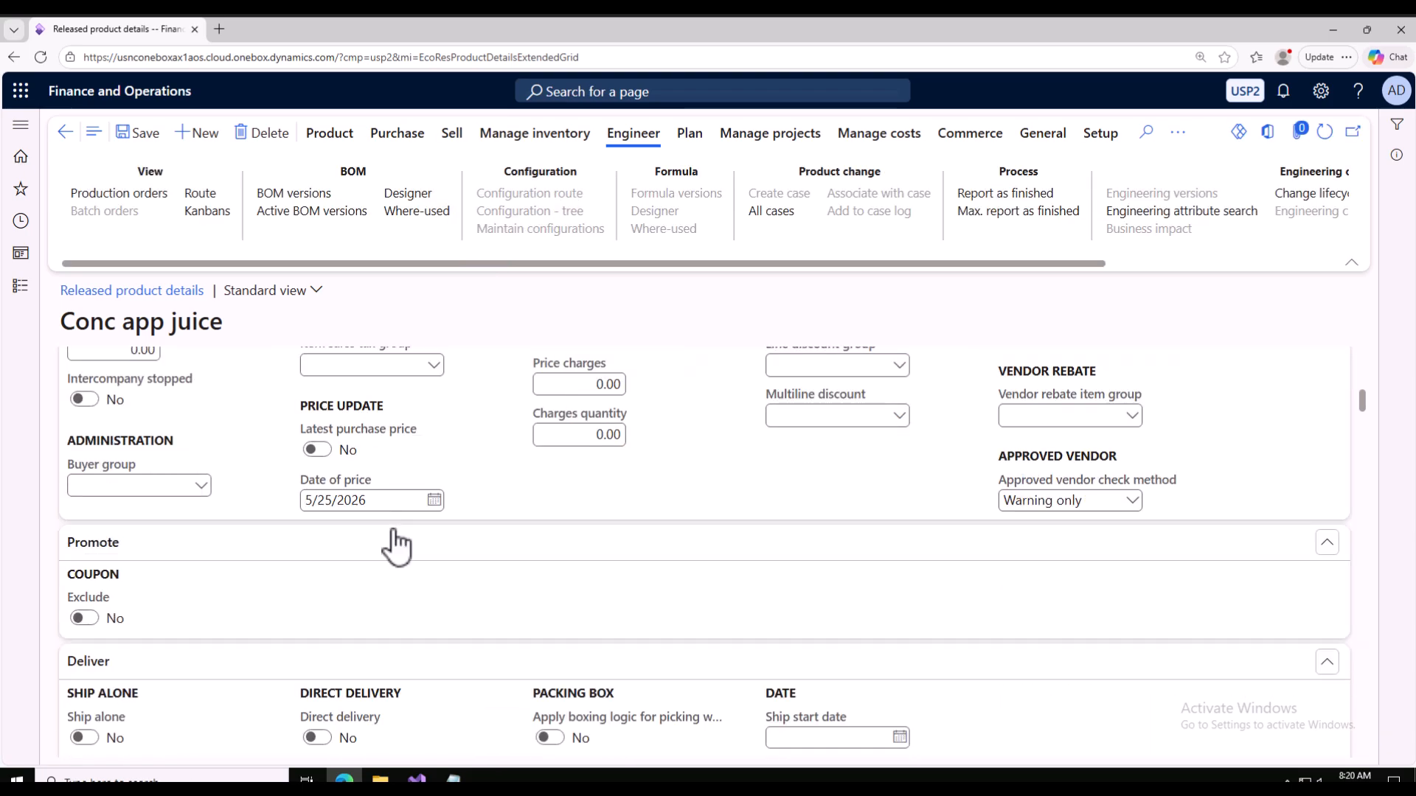
{"action": "scroll", "coordinate": [391, 575], "scroll_direction": "down", "scroll_amount": 5}
{"action": "scroll", "coordinate": [258, 590], "scroll_direction": "down", "scroll_amount": 2}
{"action": "scroll", "coordinate": [235, 635], "scroll_direction": "down", "scroll_amount": 6}
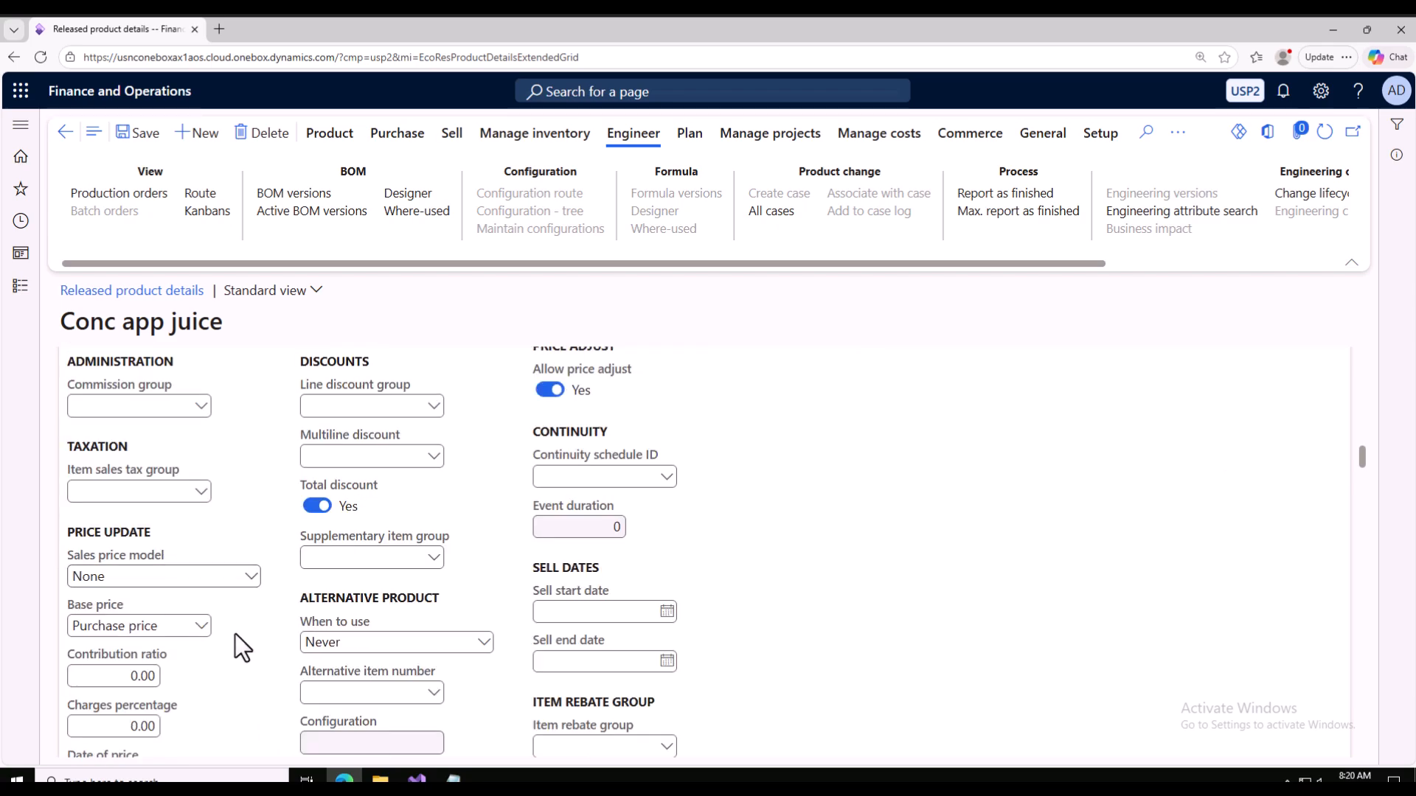
{"action": "scroll", "coordinate": [205, 626], "scroll_direction": "down", "scroll_amount": 3}
{"action": "scroll", "coordinate": [205, 639], "scroll_direction": "down", "scroll_amount": 5}
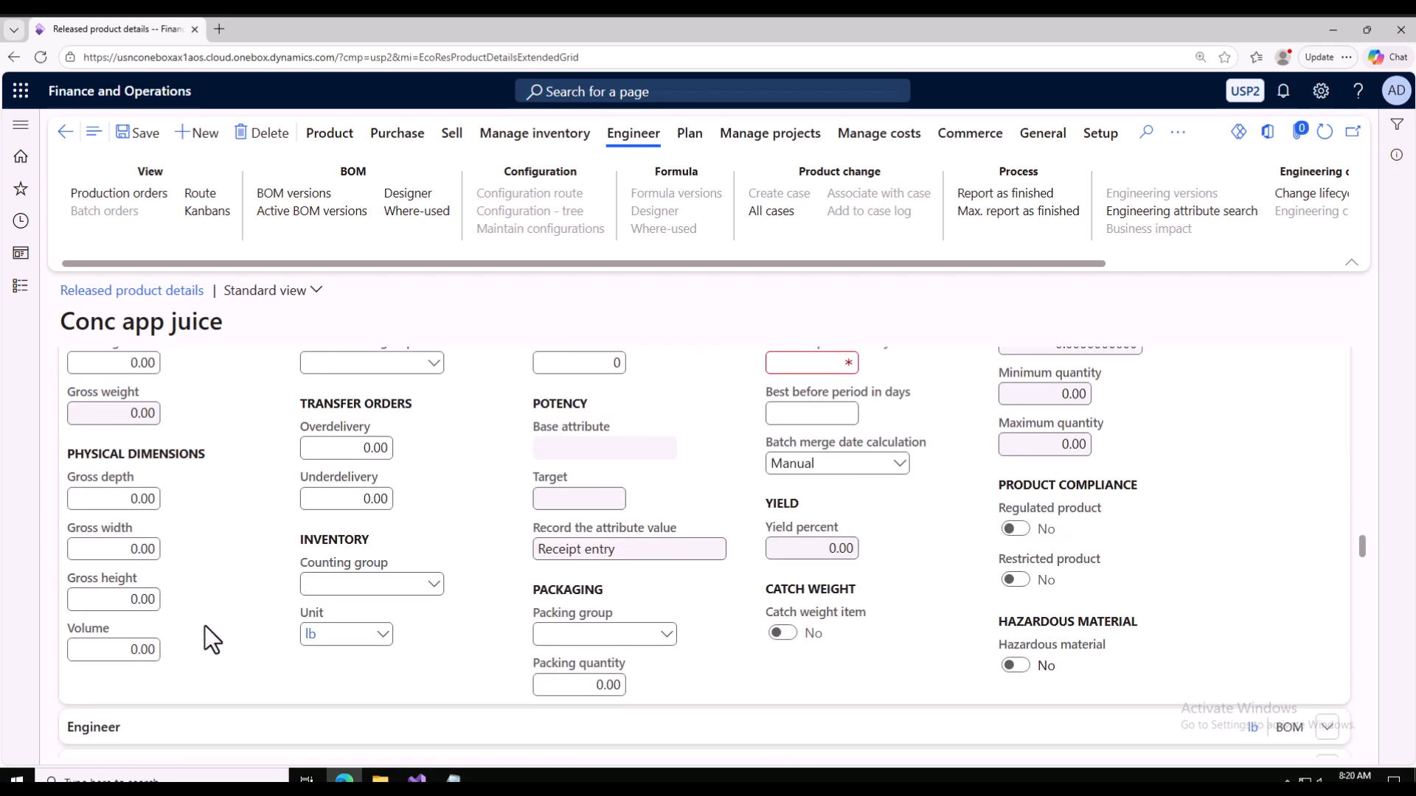
{"action": "scroll", "coordinate": [201, 594], "scroll_direction": "up", "scroll_amount": 2}
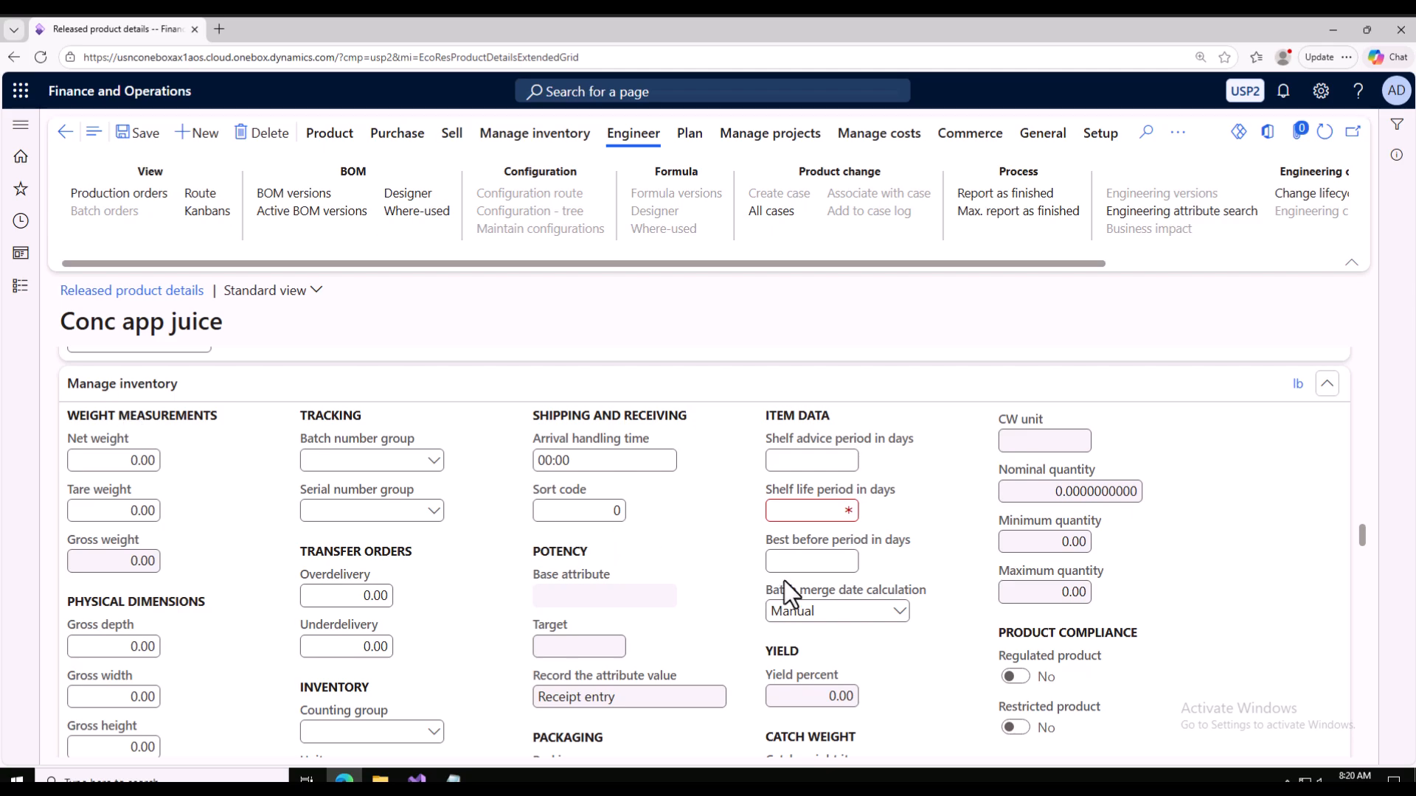
{"action": "left_click", "coordinate": [796, 510]}
Set the product's production type to Formula in its engineering data and save the released product
{"action": "scroll", "coordinate": [910, 574], "scroll_direction": "down", "scroll_amount": 10}
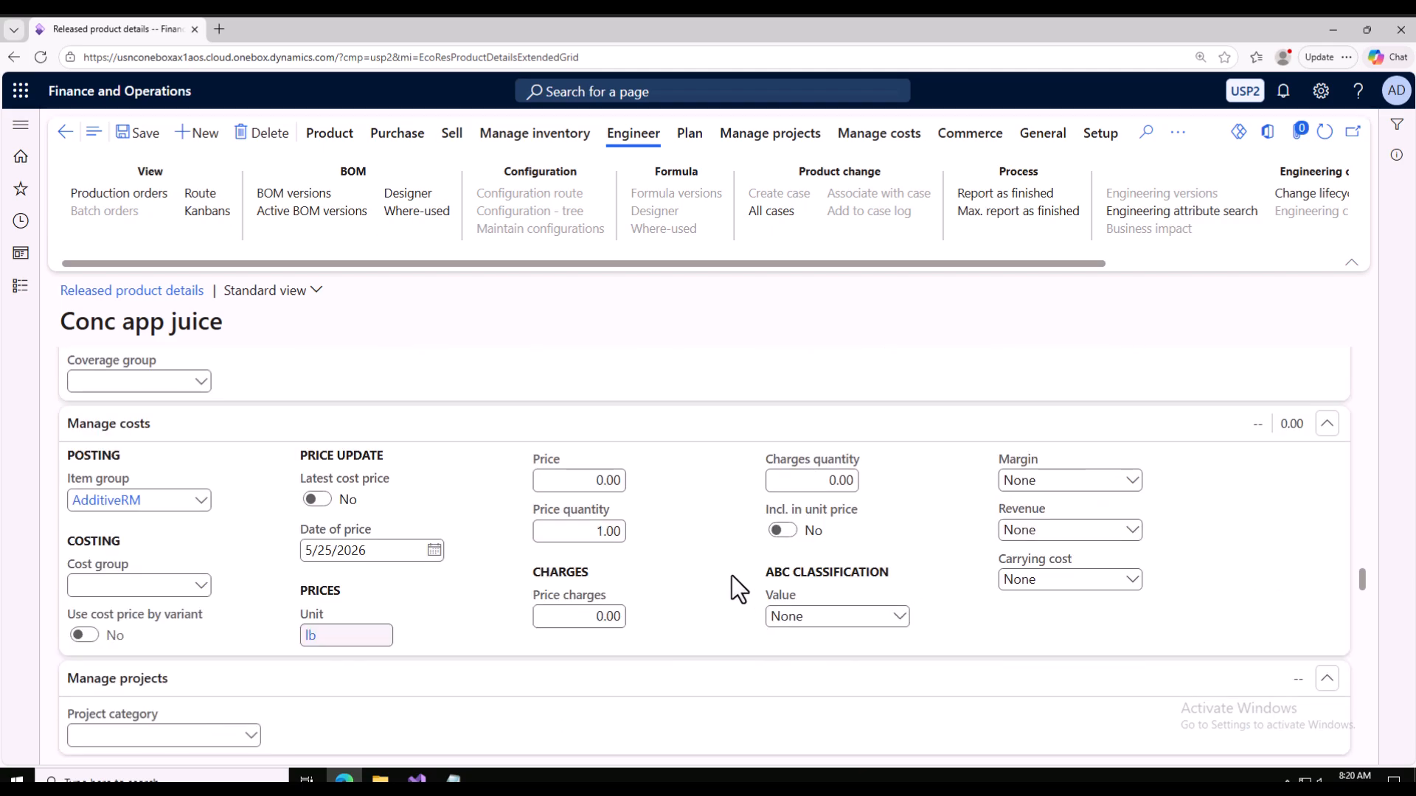
{"action": "scroll", "coordinate": [529, 551], "scroll_direction": "up", "scroll_amount": 4}
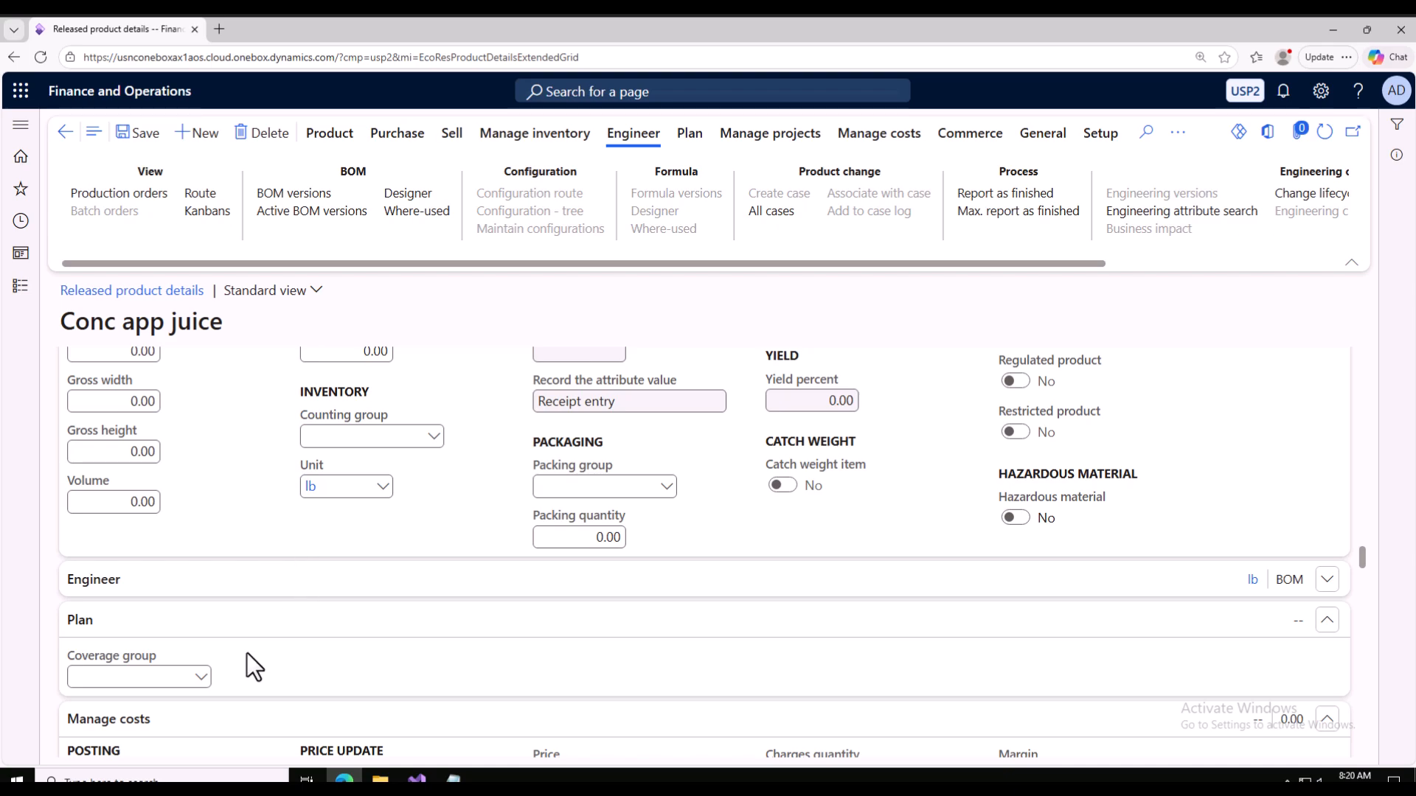
{"action": "left_click", "coordinate": [299, 587]}
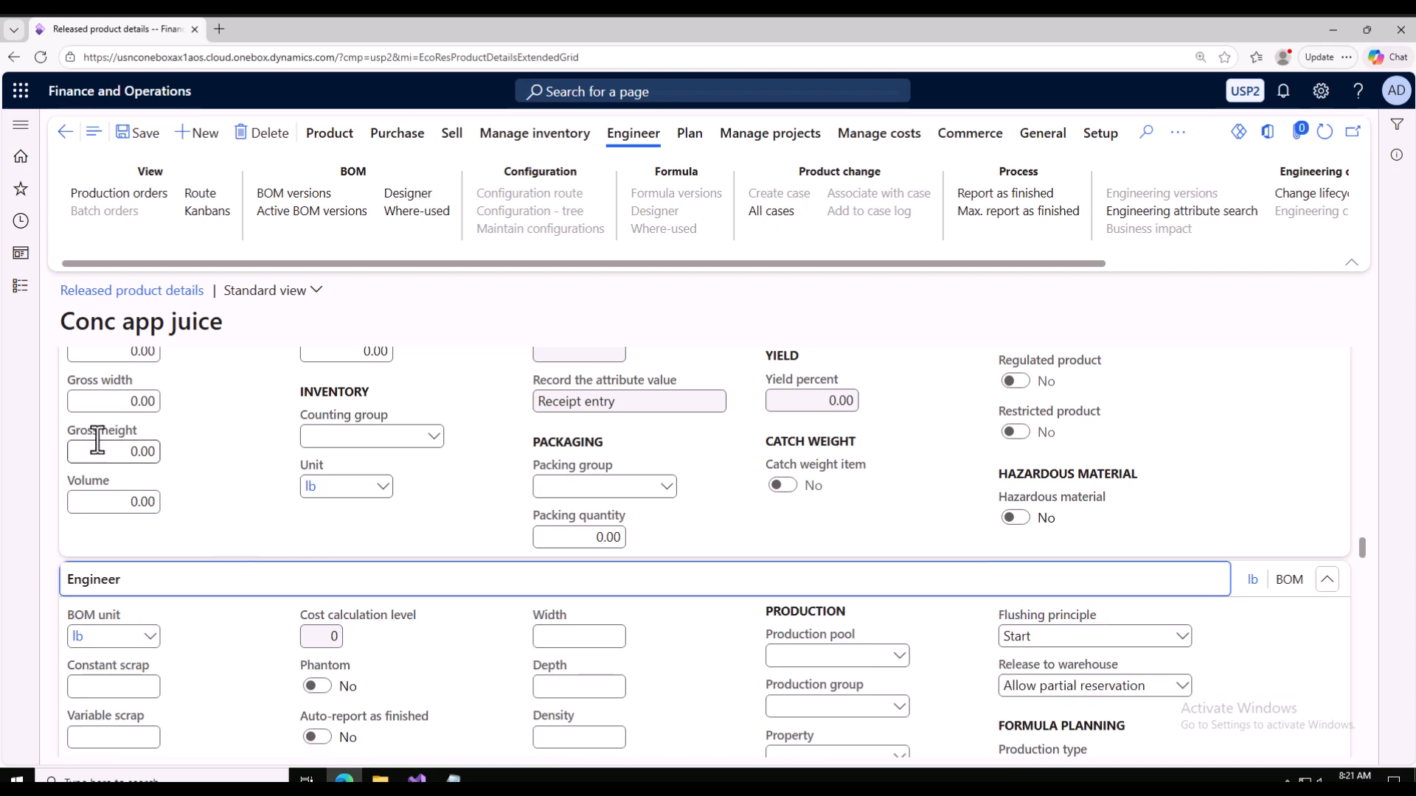
{"action": "scroll", "coordinate": [811, 612], "scroll_direction": "down", "scroll_amount": 2}
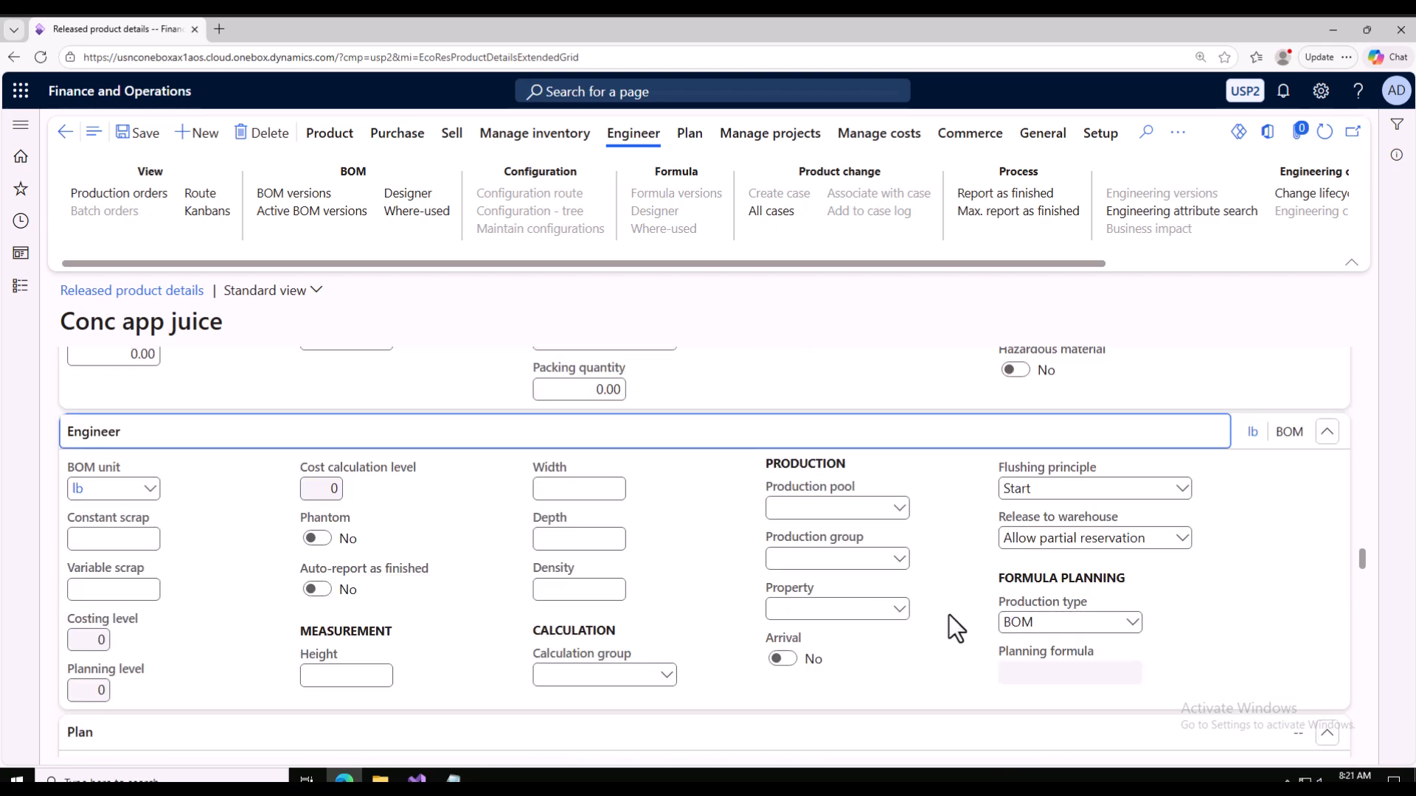
{"action": "left_click", "coordinate": [1138, 622]}
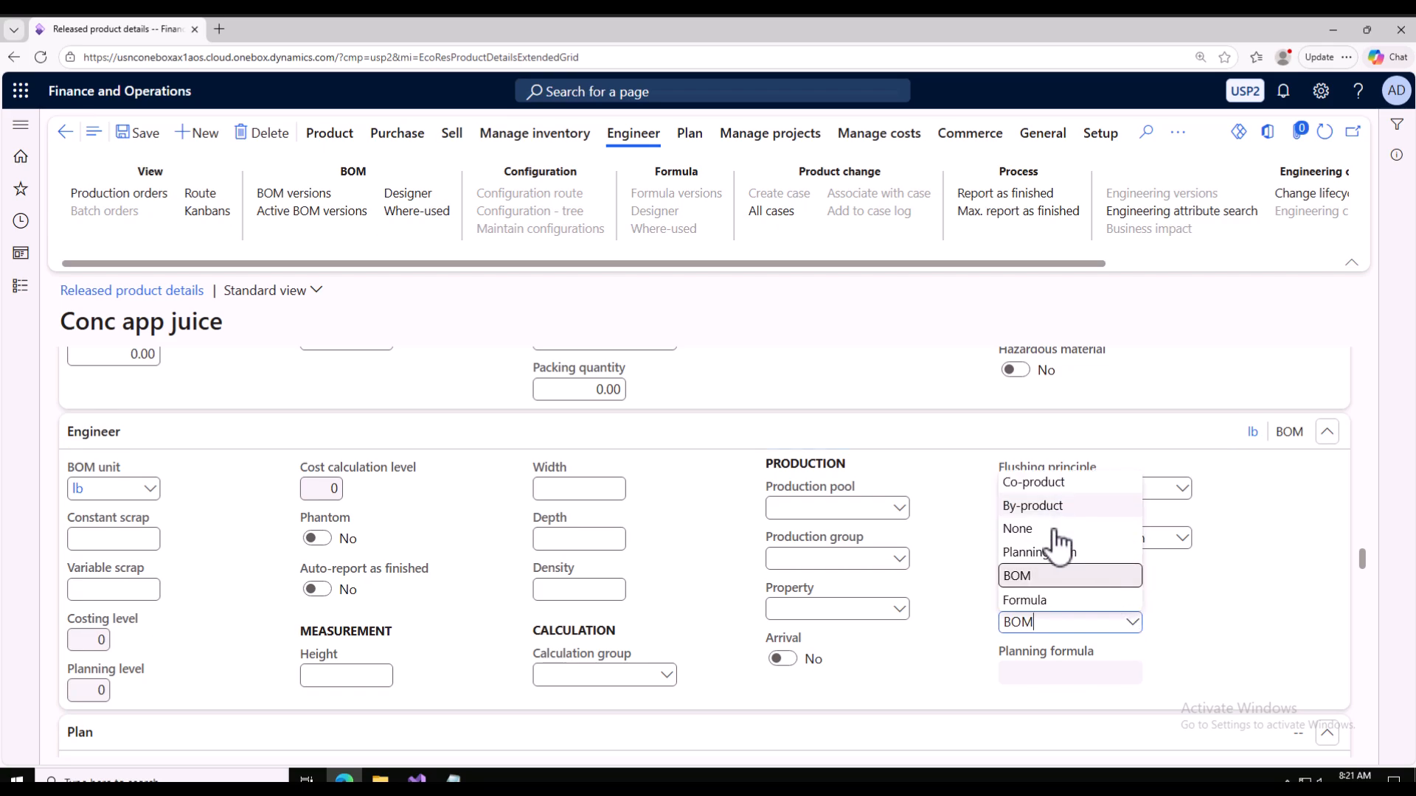
{"action": "left_click", "coordinate": [1033, 601]}
{"action": "left_click", "coordinate": [138, 134]}
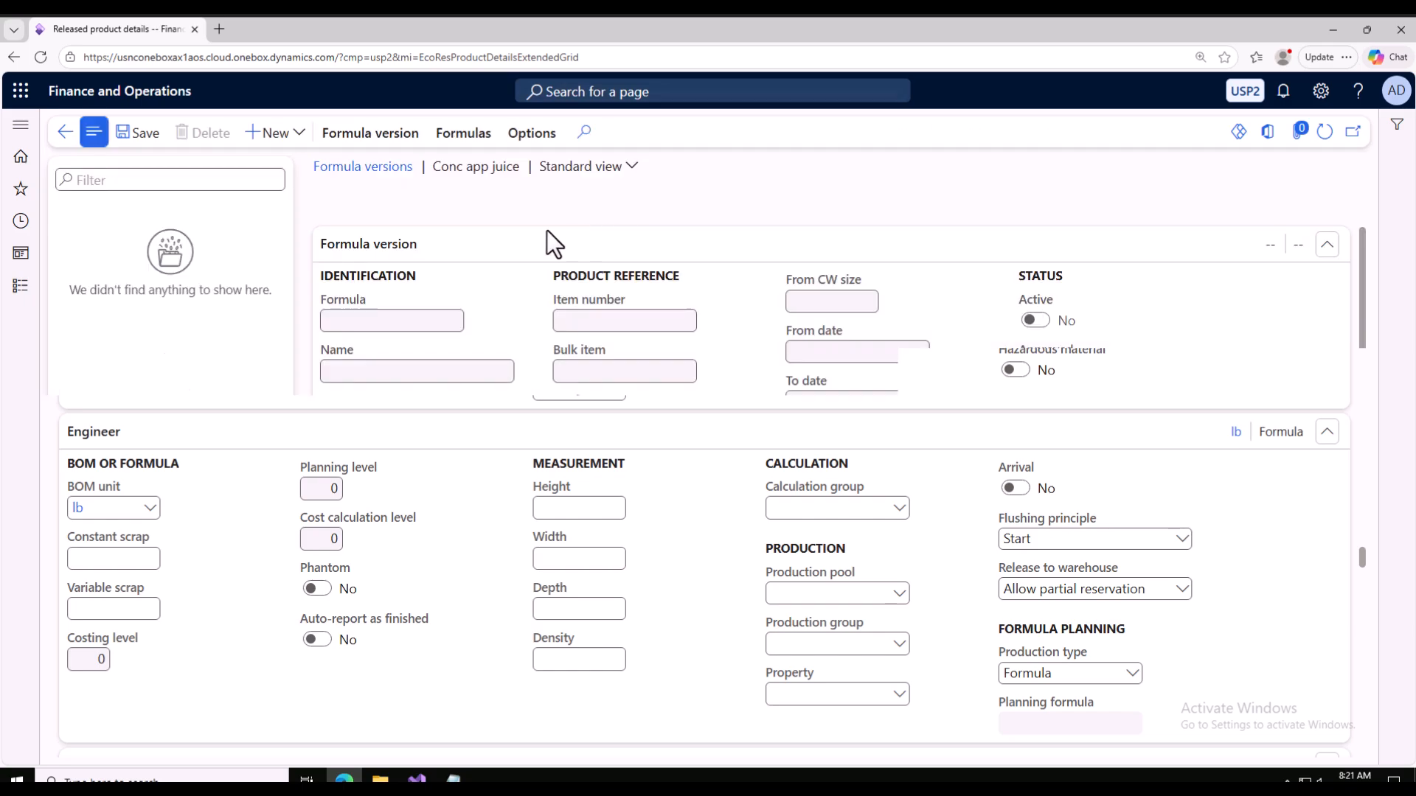
Start a new formula with a formula version for the product and enter the formula number FOR-7100
{"action": "left_click", "coordinate": [284, 135]}
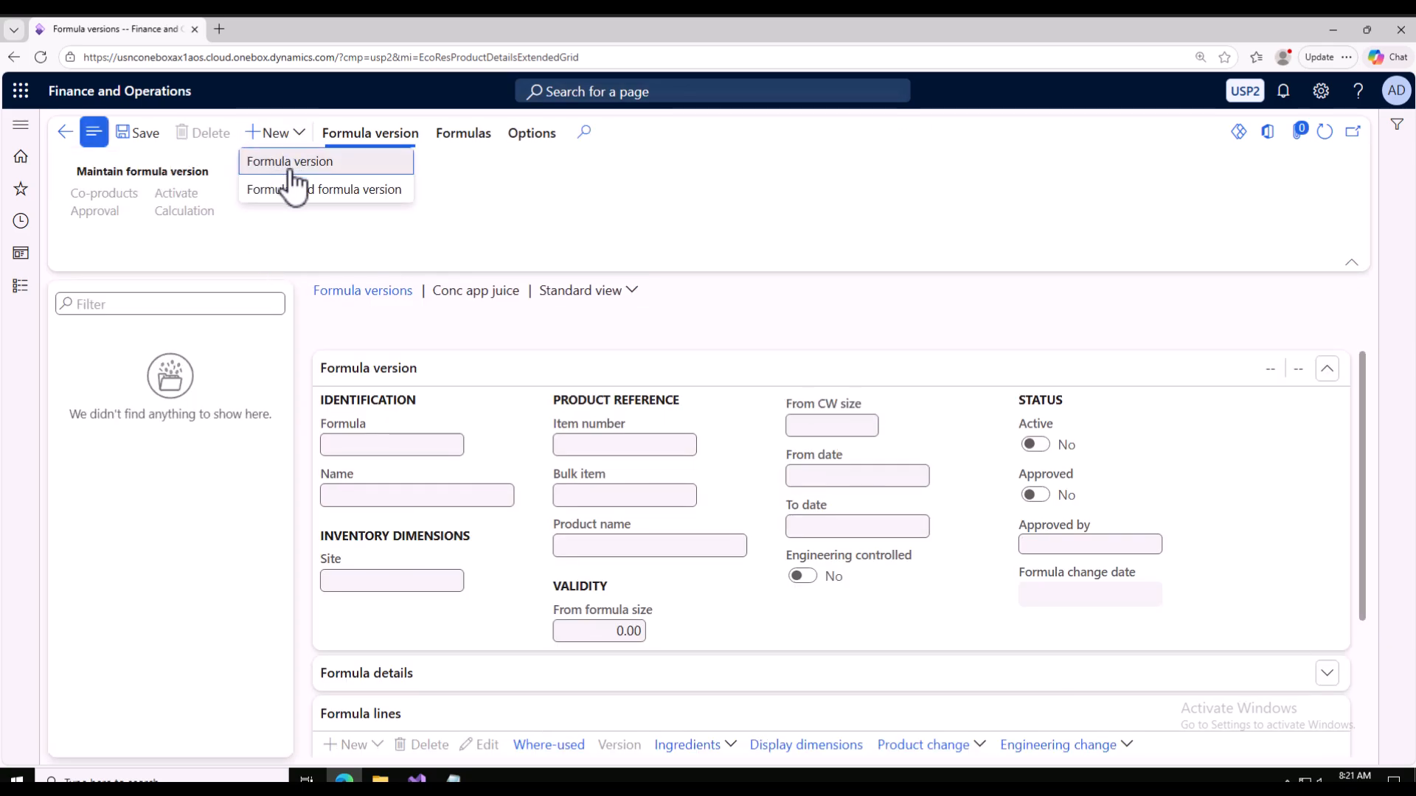
{"action": "left_click", "coordinate": [328, 191]}
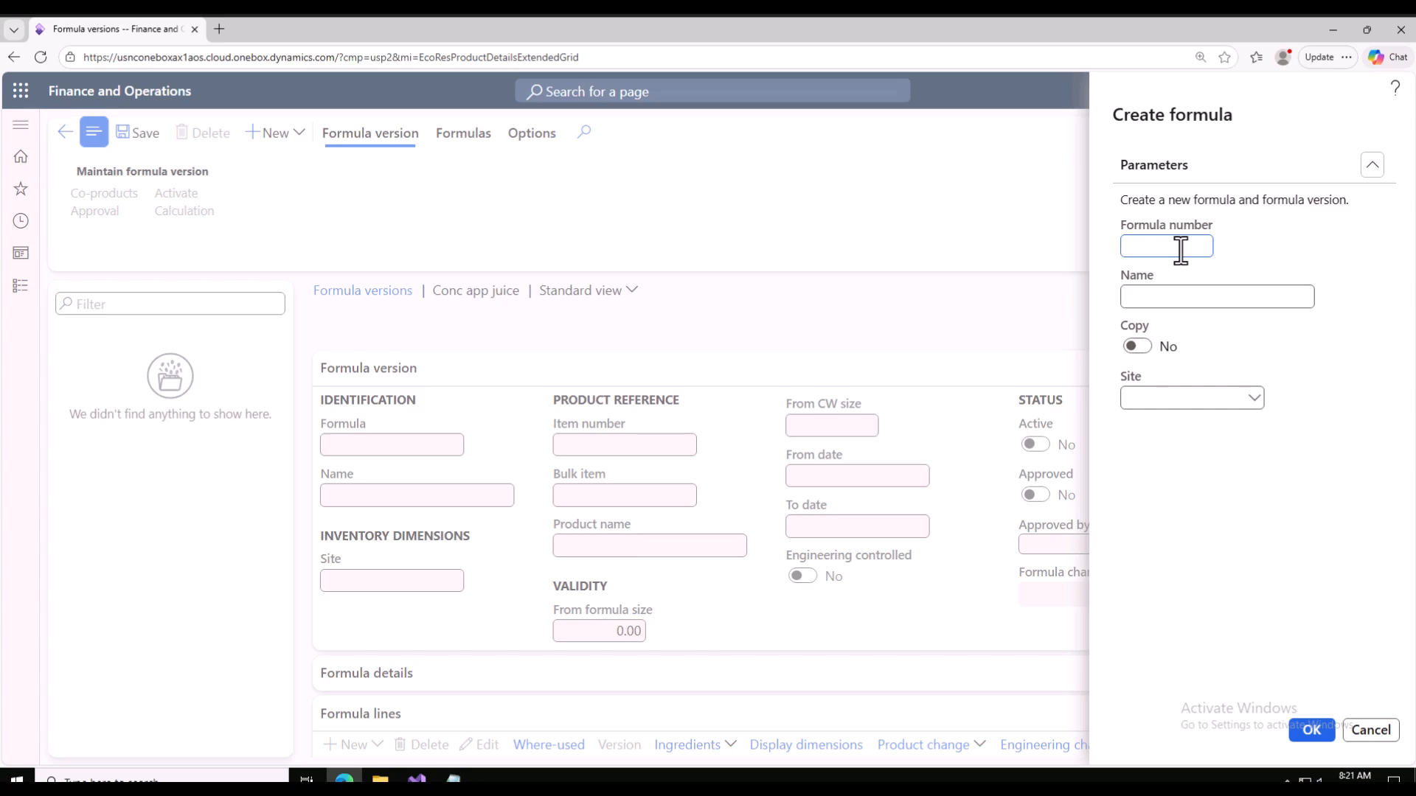
{"action": "type", "text": "OR"}
{"action": "type", "text": "_"}
{"action": "type", "text": "&!))"}
{"action": "key", "text": "BackSpace"}
{"action": "key", "text": "BackSpace"}
{"action": "key", "text": "BackSpace"}
{"action": "key", "text": "BackSpace"}
{"action": "key", "text": "BackSpace"}
{"action": "key", "text": "BackSpace"}
{"action": "type", "text": "R_&!))"}
{"action": "key", "text": "BackSpace"}
{"action": "key", "text": "BackSpace"}
{"action": "key", "text": "BackSpace"}
{"action": "key", "text": "BackSpace"}
{"action": "key", "text": "BackSpace"}
{"action": "type", "text": "&"}
{"action": "key", "text": "BackSpace"}
{"action": "type", "text": "&"}
{"action": "key", "text": "BackSpace"}
{"action": "type", "text": "-7100"}
Name the formula "Fozen app juice concentrate", assign it to site 1, and confirm its creation
{"action": "left_click", "coordinate": [1198, 294]}
{"action": "type", "text": "Foz"}
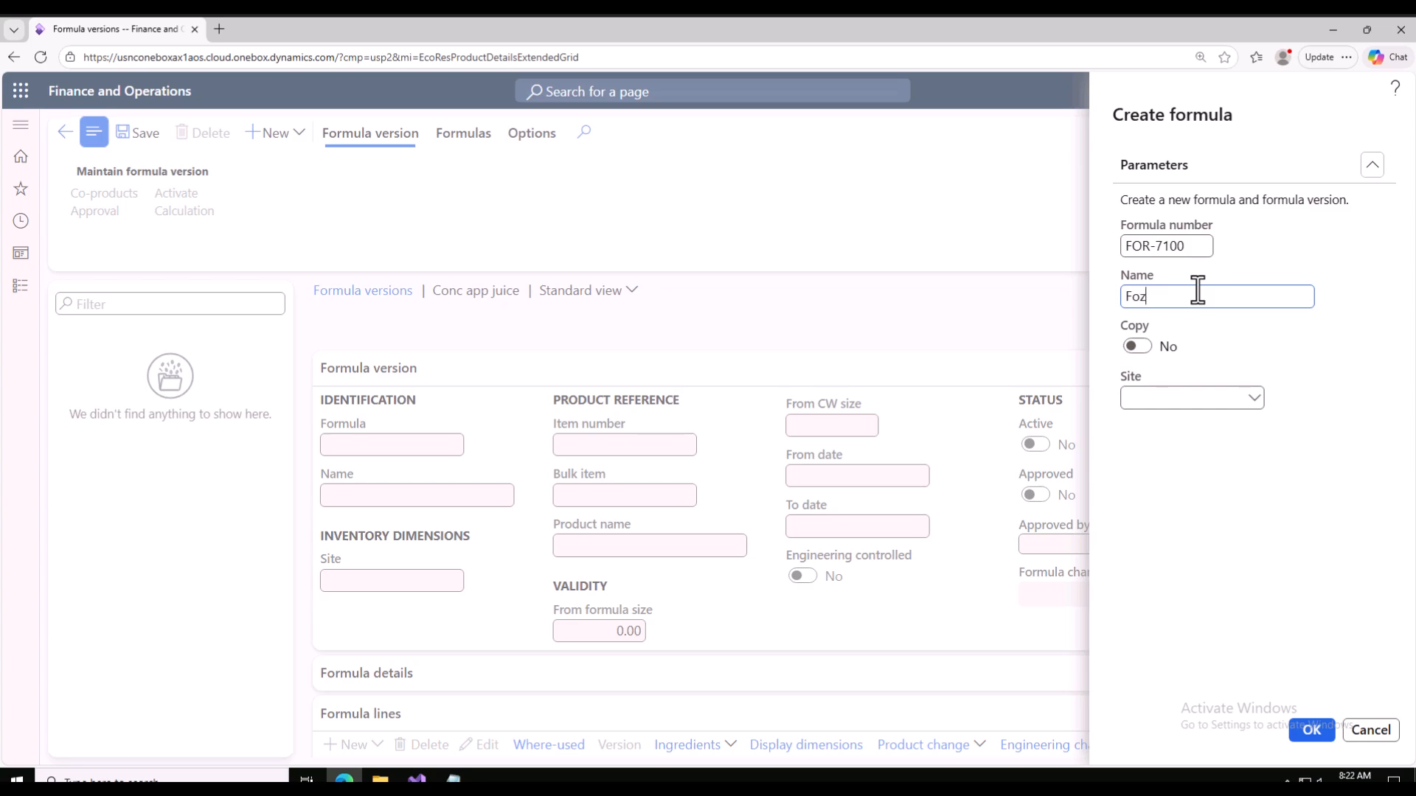
{"action": "type", "text": "en app juice concentrate"}
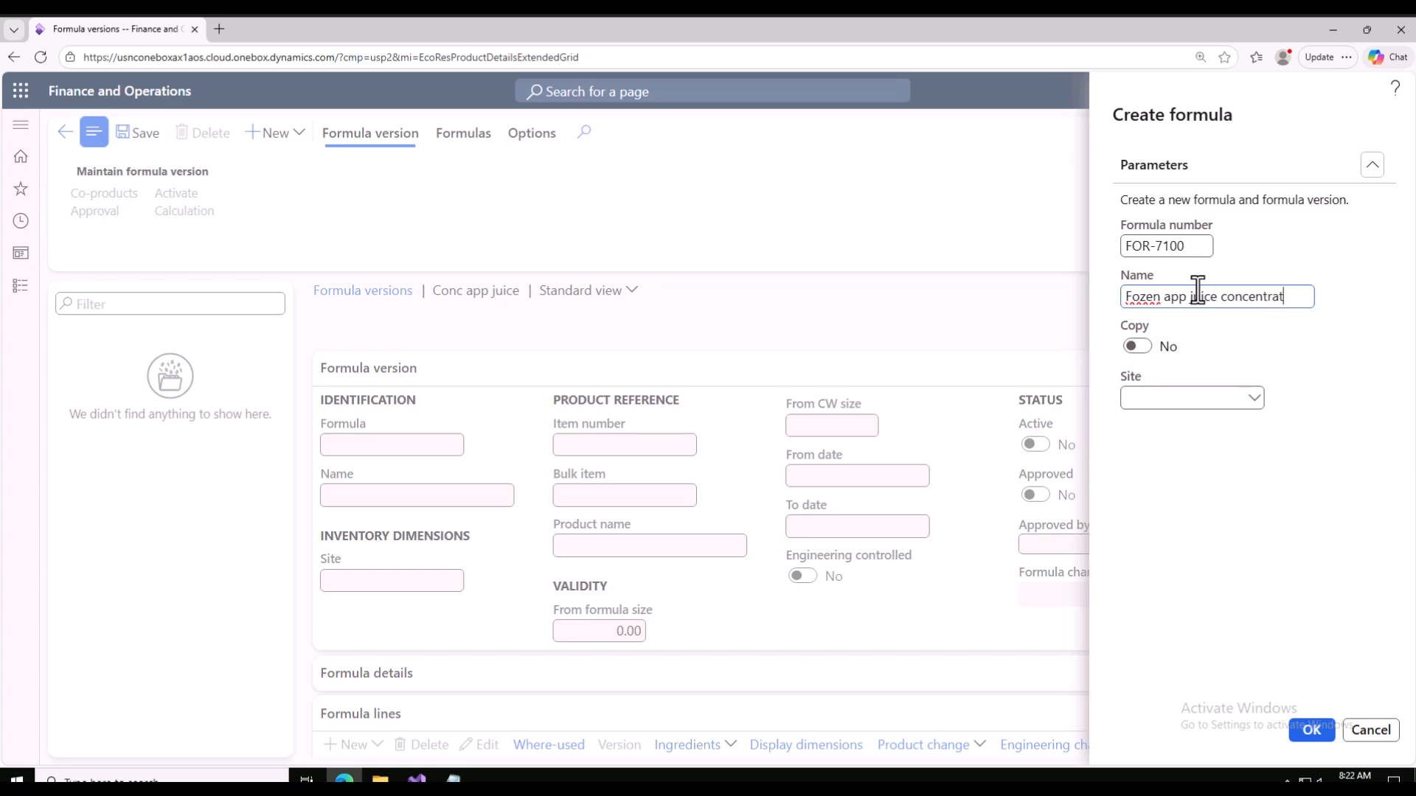
{"action": "left_click", "coordinate": [1152, 399]}
{"action": "type", "text": "1"}
{"action": "left_click", "coordinate": [1136, 448]}
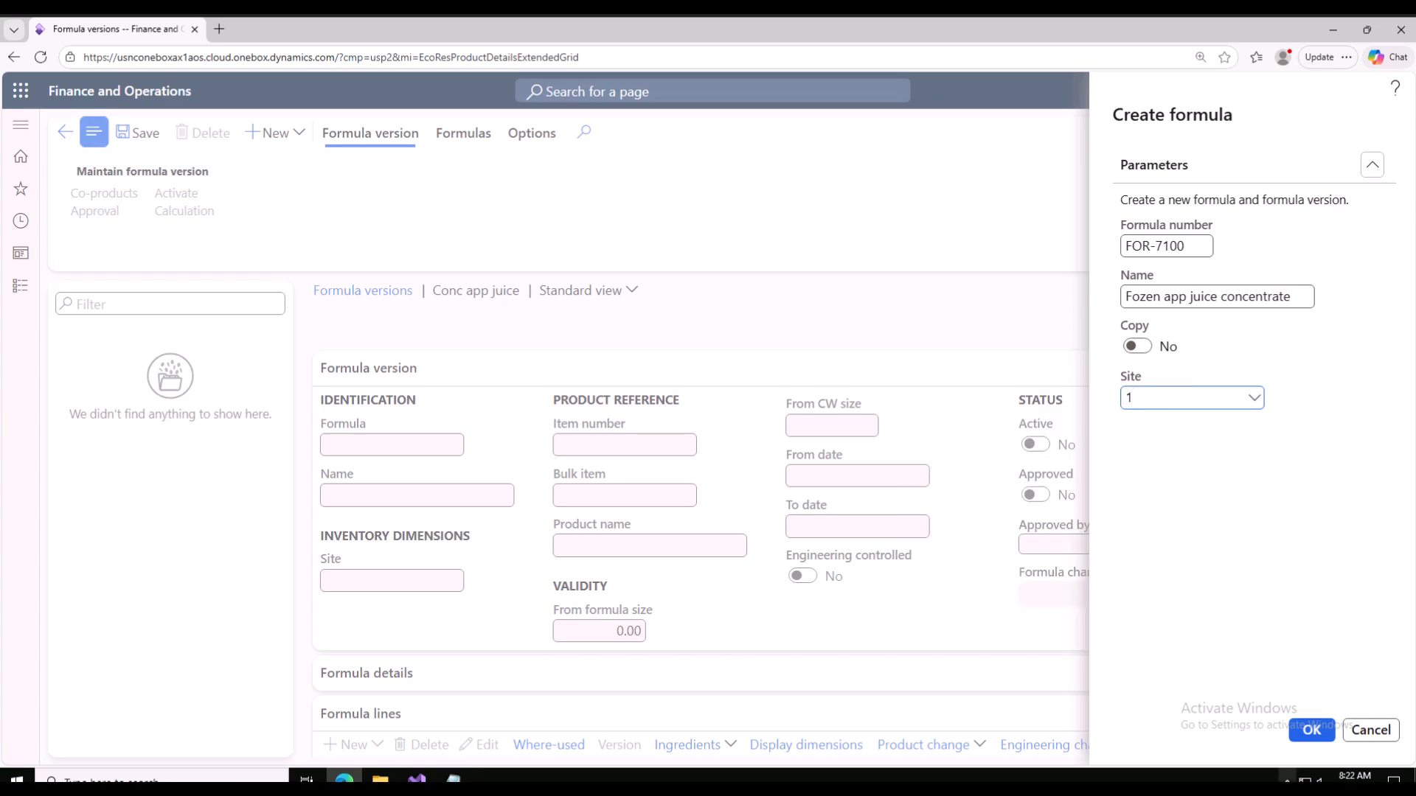
{"action": "left_click", "coordinate": [1312, 730]}
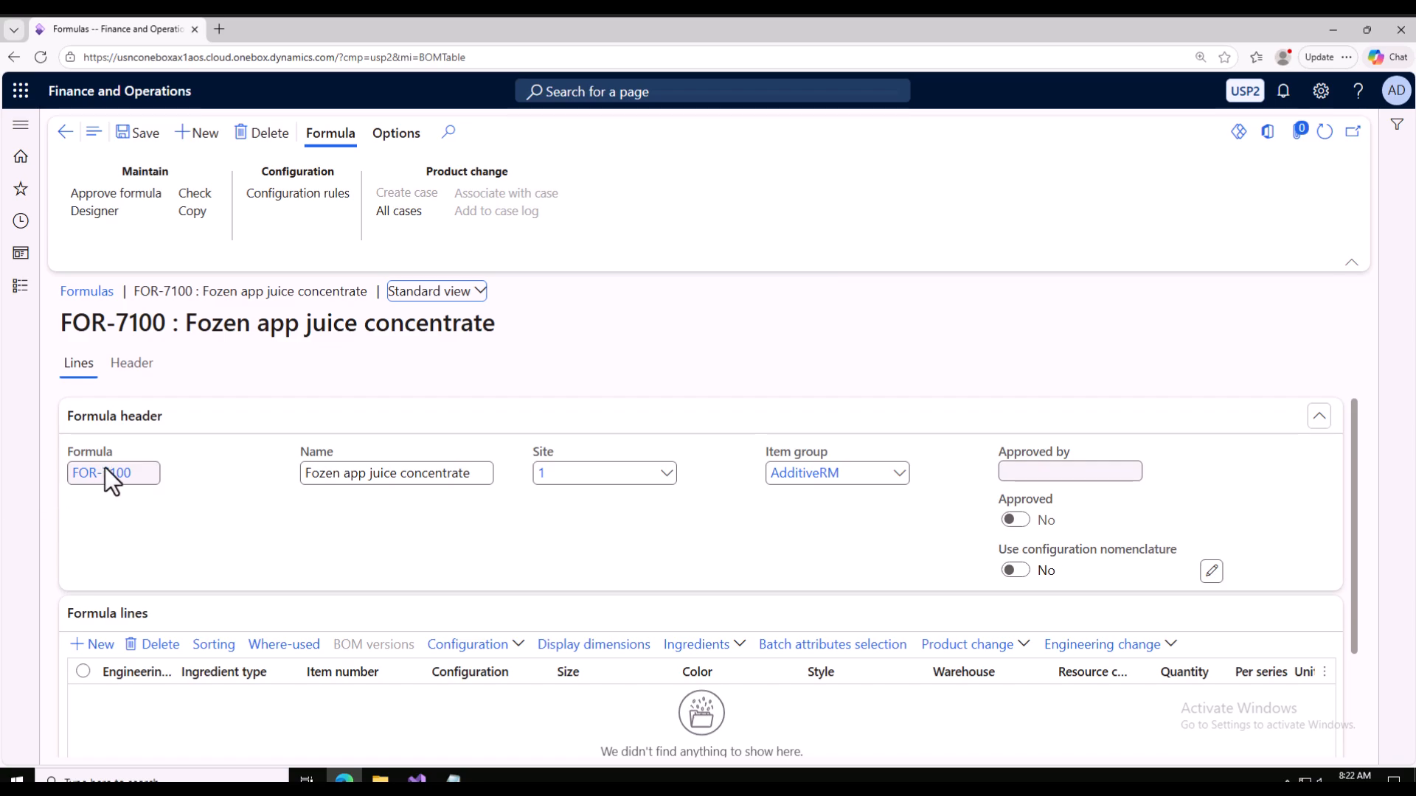
Set the formula size of the Conc app juice formula version to 1,000 and save the formula
{"action": "left_click", "coordinate": [131, 363]}
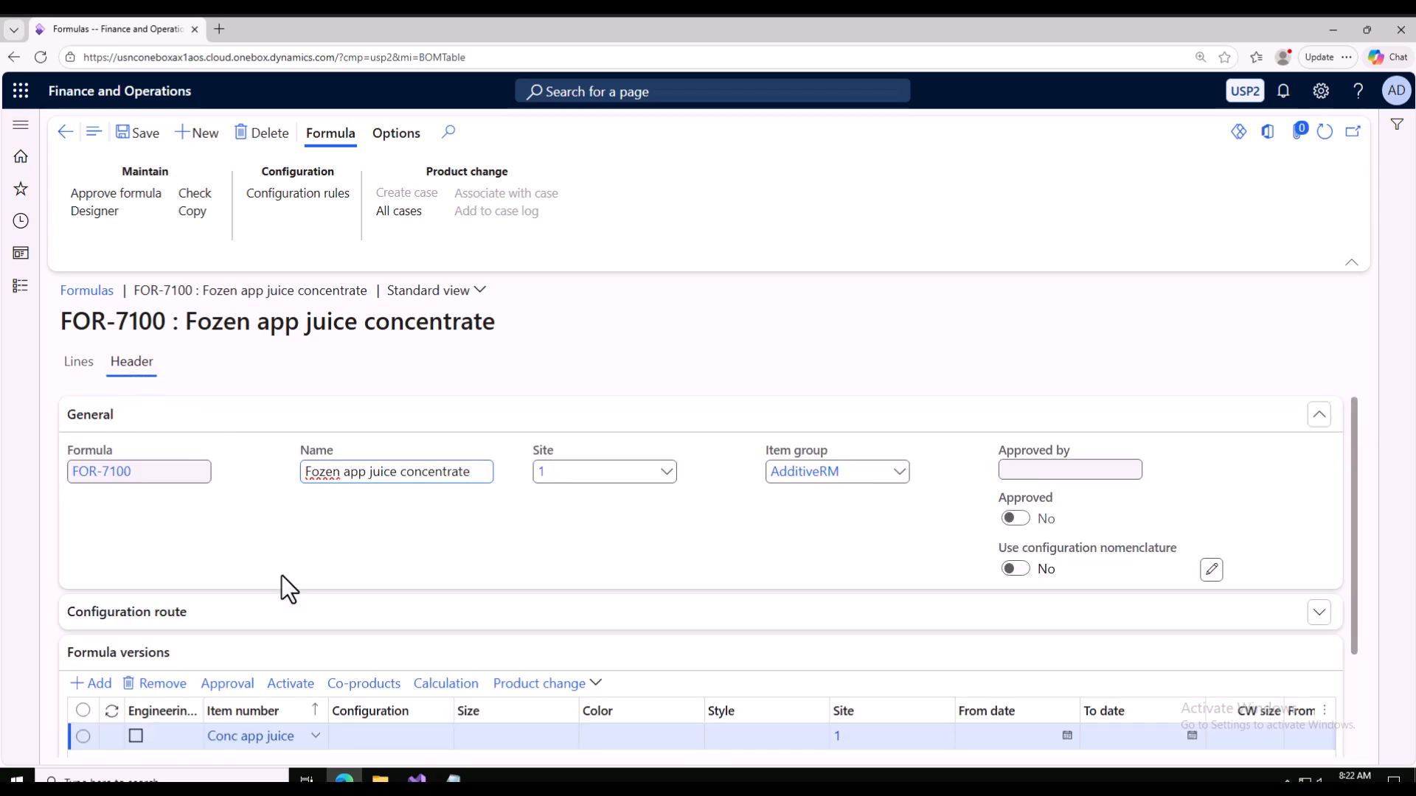
{"action": "scroll", "coordinate": [723, 610], "scroll_direction": "down", "scroll_amount": 2}
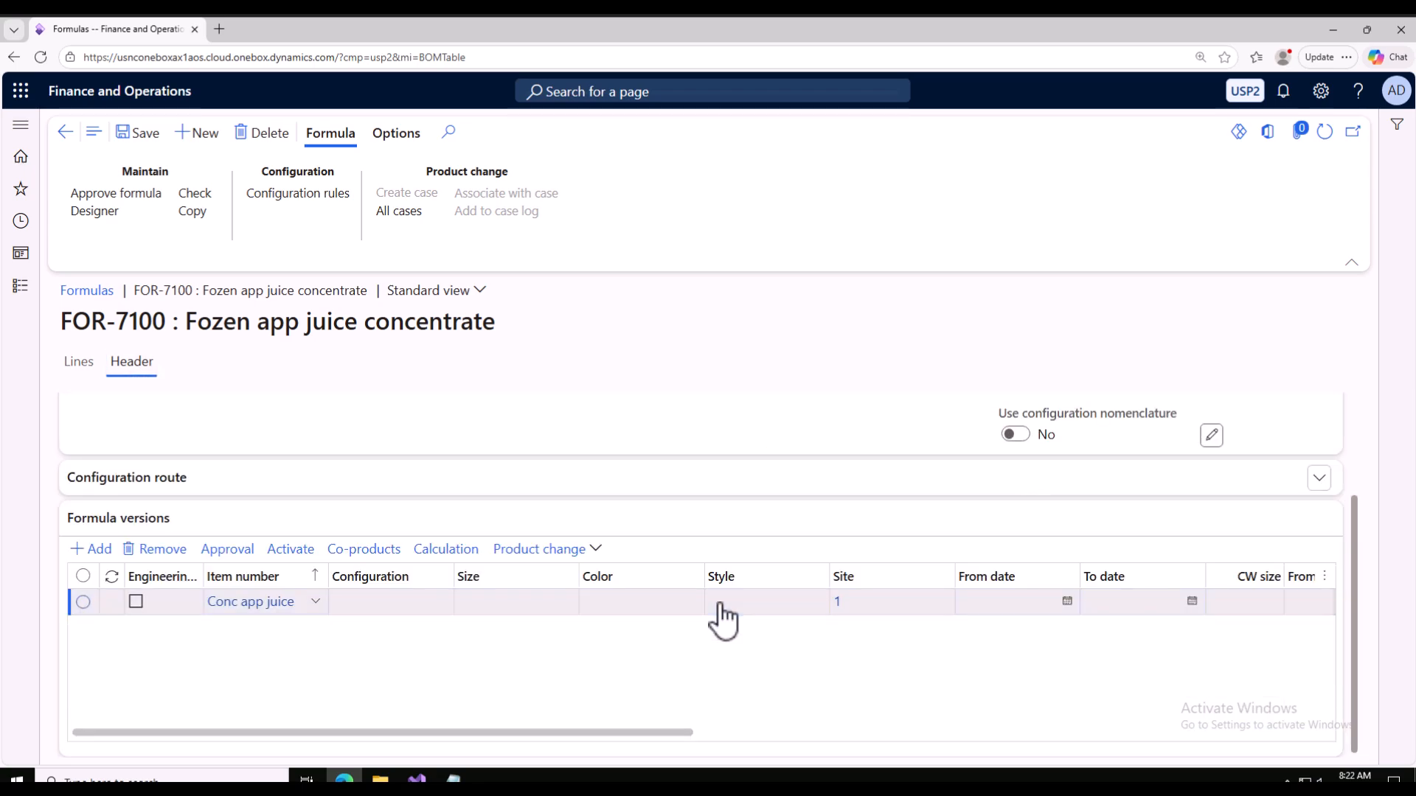
{"action": "scroll", "coordinate": [720, 617], "scroll_direction": "up", "scroll_amount": 2}
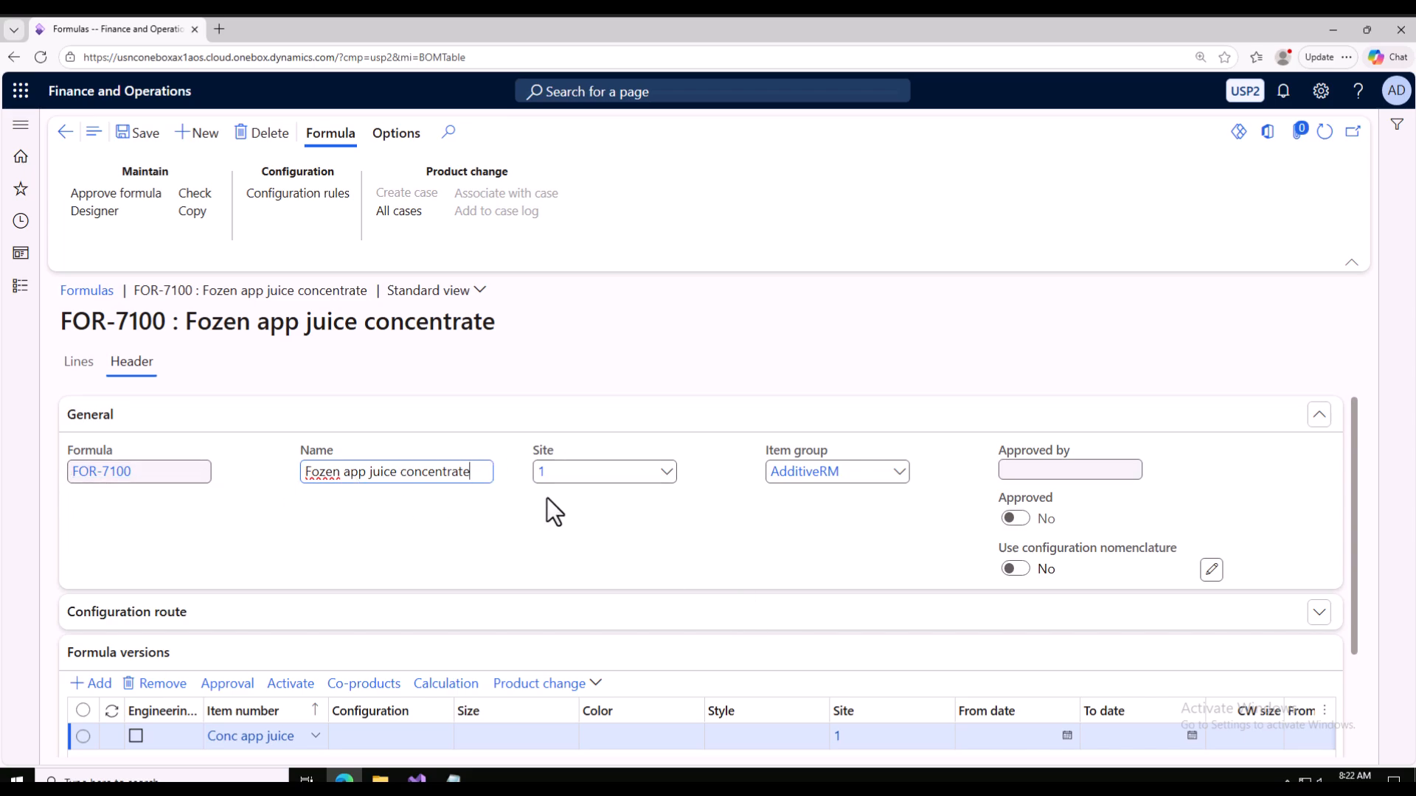
{"action": "scroll", "coordinate": [553, 527], "scroll_direction": "down", "scroll_amount": 2}
{"action": "left_click", "coordinate": [273, 483]}
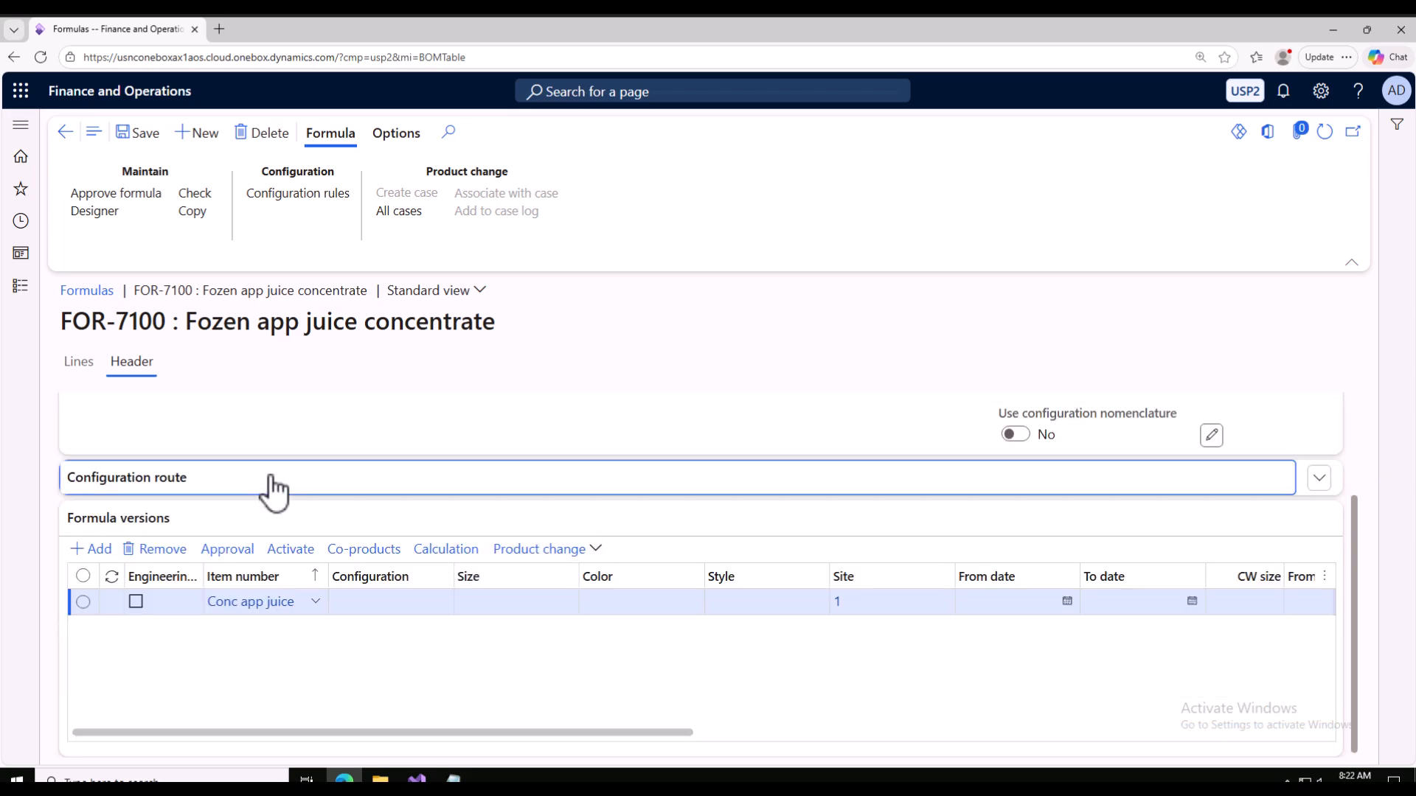
{"action": "left_click", "coordinate": [197, 486]}
{"action": "left_click_drag", "start_coordinate": [488, 735], "coordinate": [664, 760]}
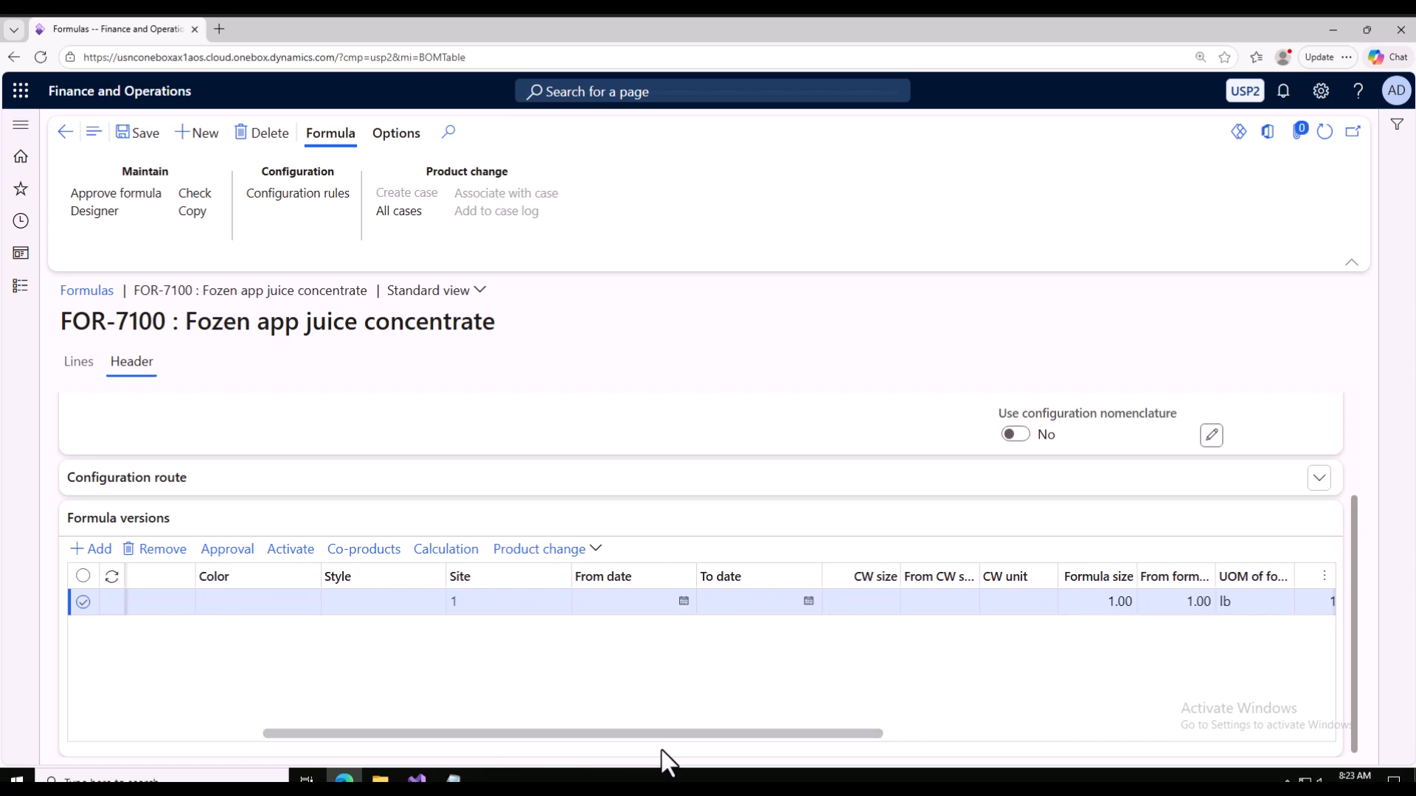
{"action": "left_click", "coordinate": [1117, 604]}
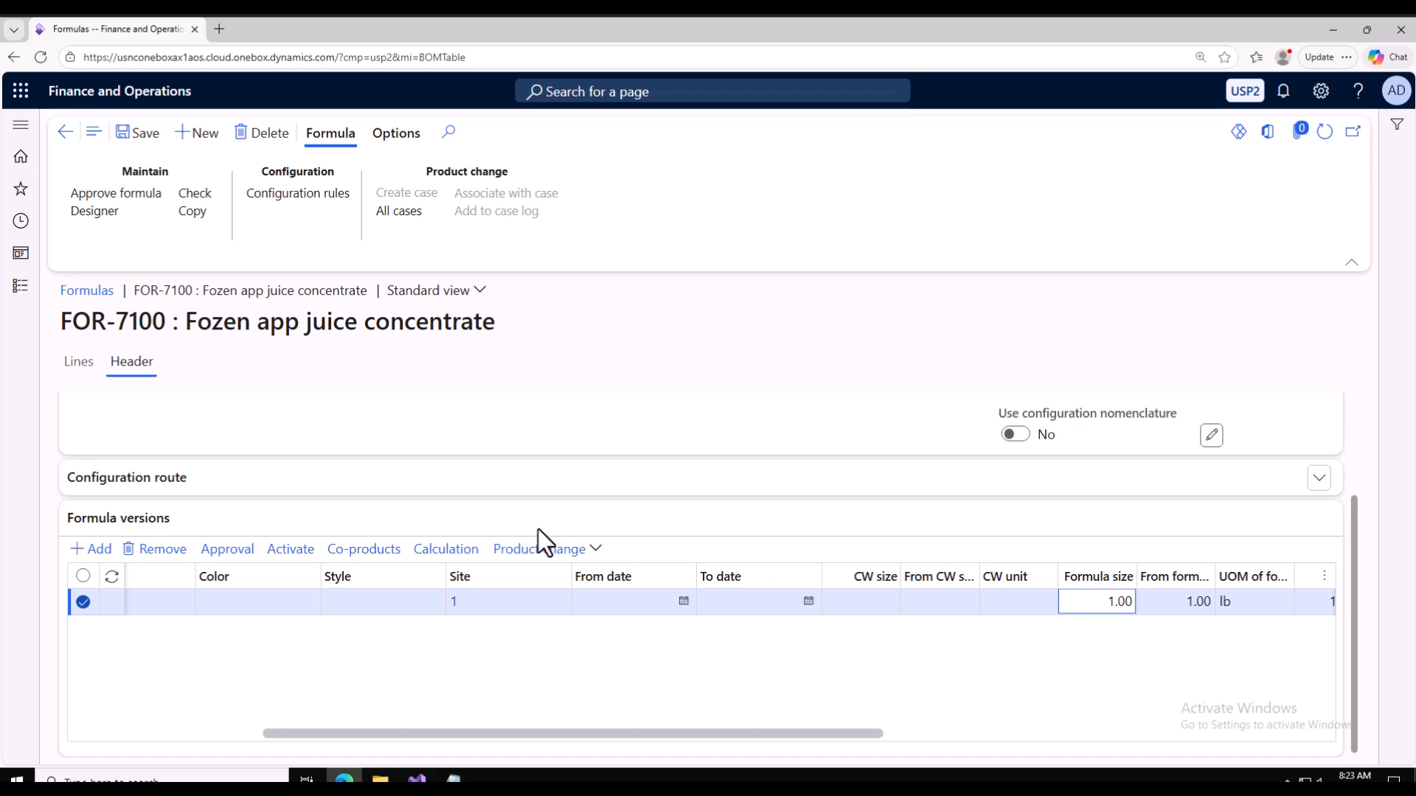
{"action": "type", "text": "000"}
{"action": "left_click", "coordinate": [122, 134]}
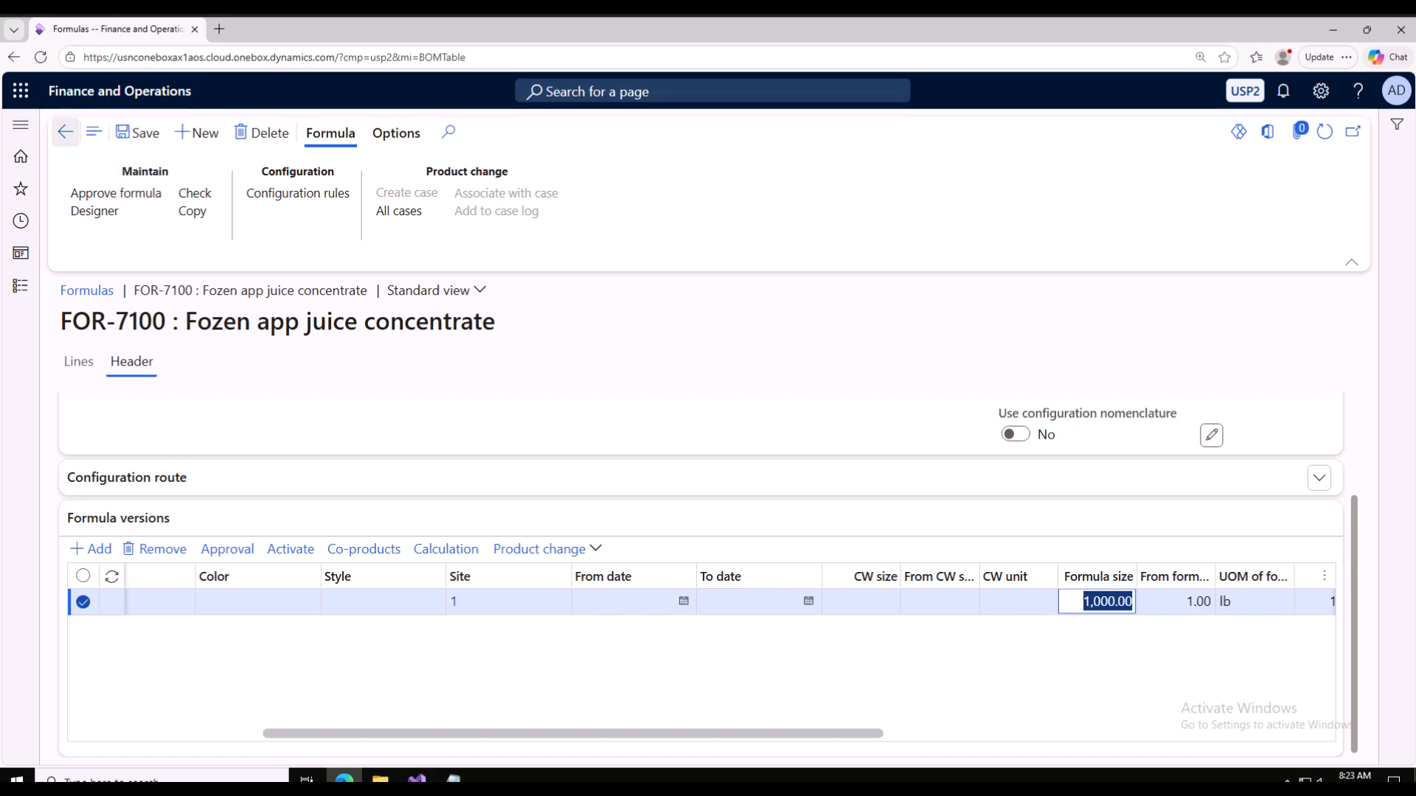
Add a new line to the formula and enter m91 as the start of its item number
{"action": "left_click", "coordinate": [77, 363]}
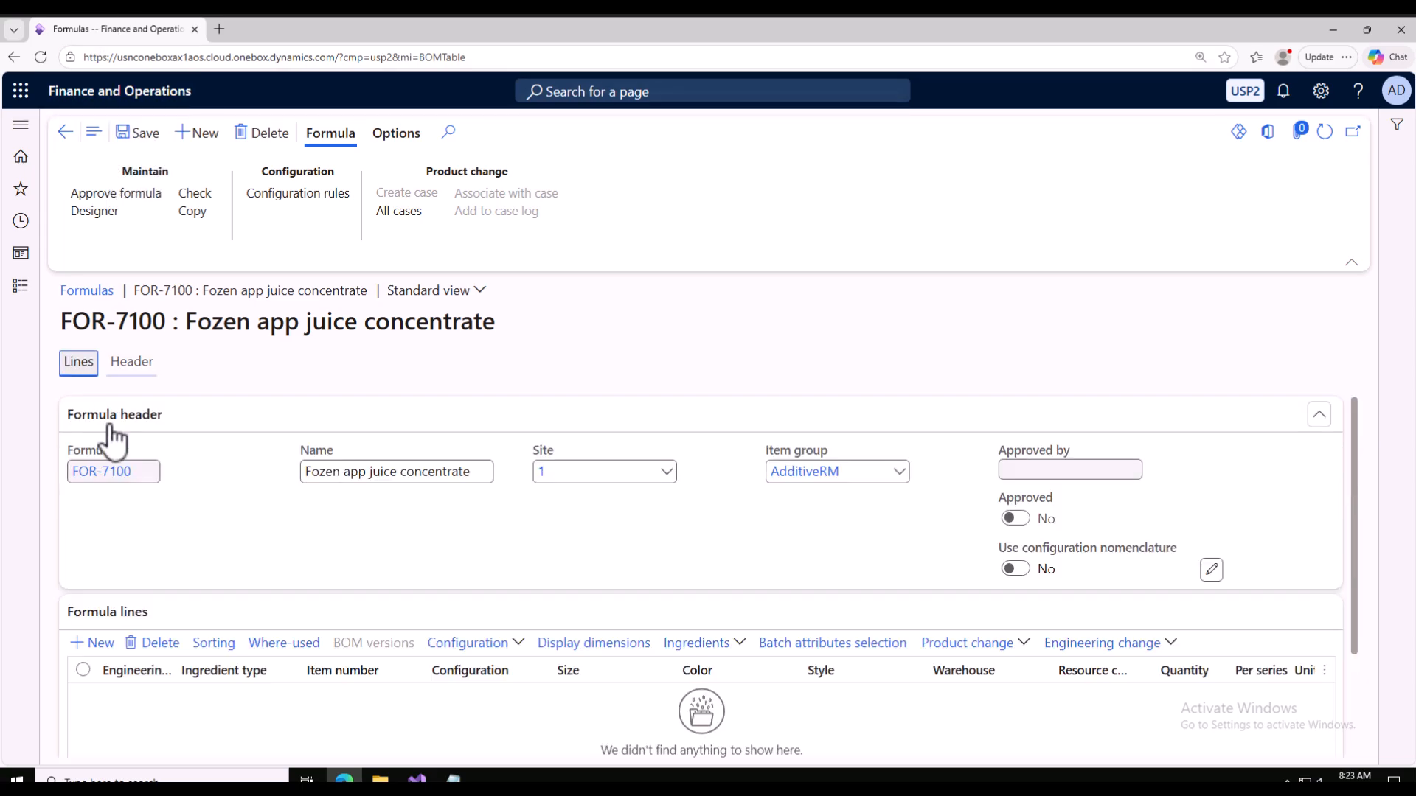
{"action": "scroll", "coordinate": [258, 595], "scroll_direction": "down", "scroll_amount": 3}
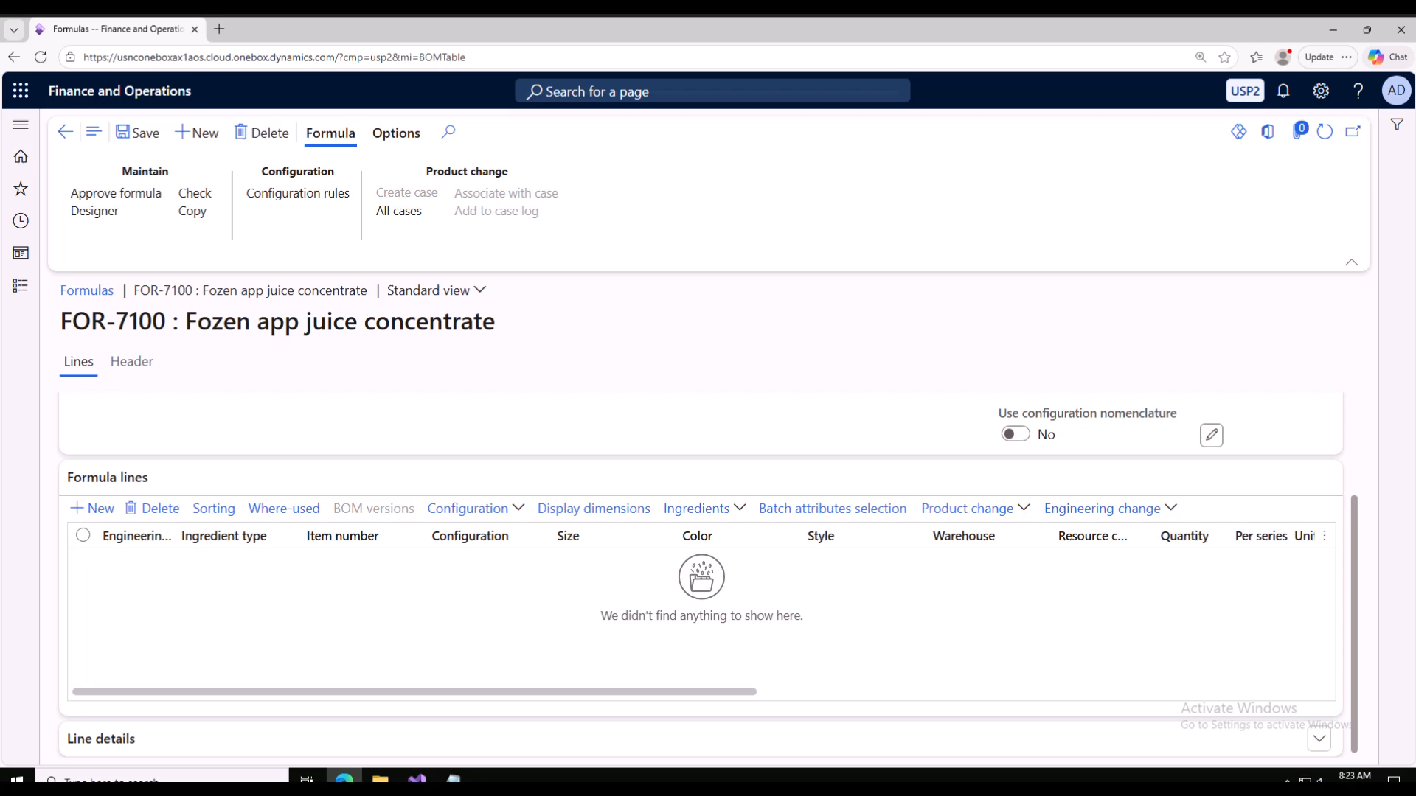
{"action": "left_click", "coordinate": [95, 509]}
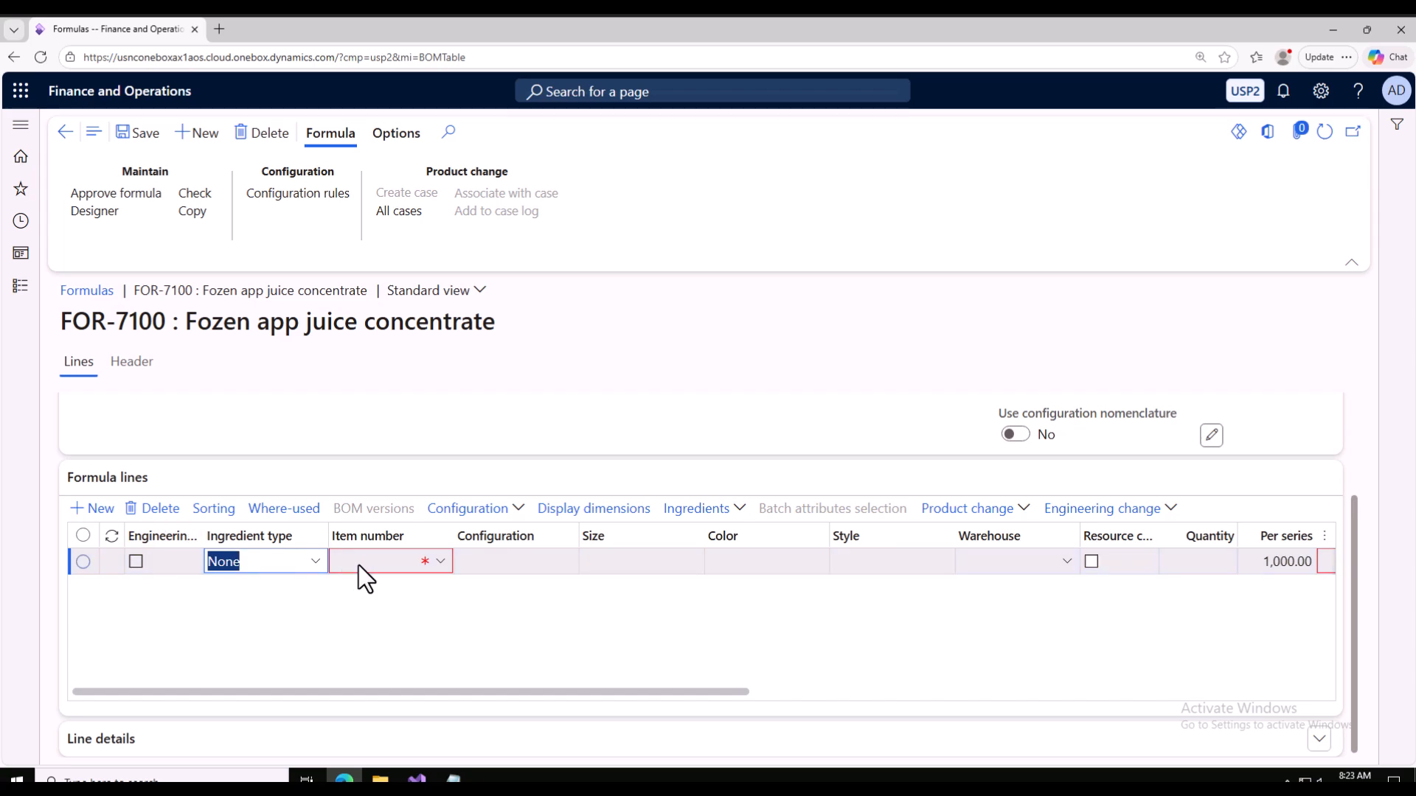
{"action": "left_click", "coordinate": [360, 565]}
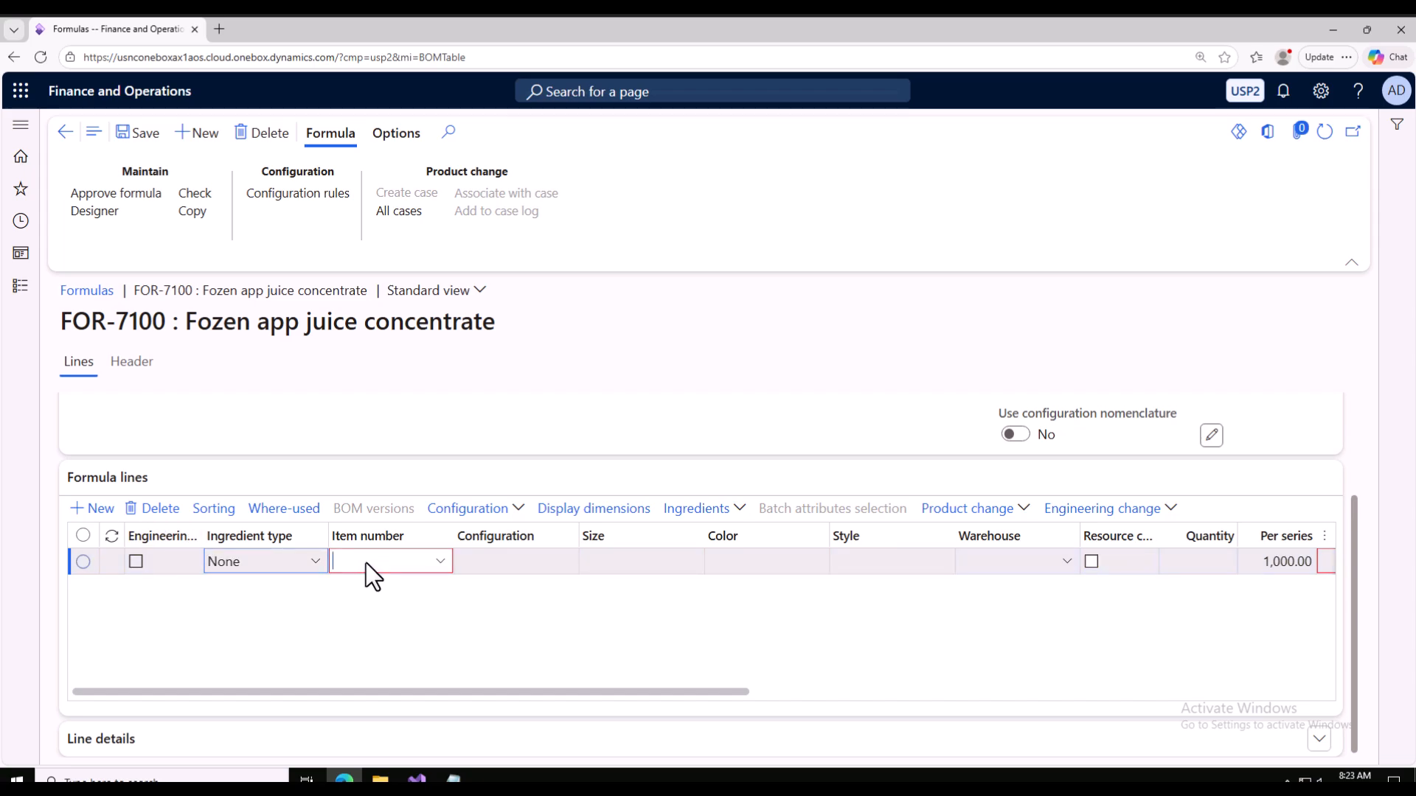
{"action": "left_click", "coordinate": [437, 563]}
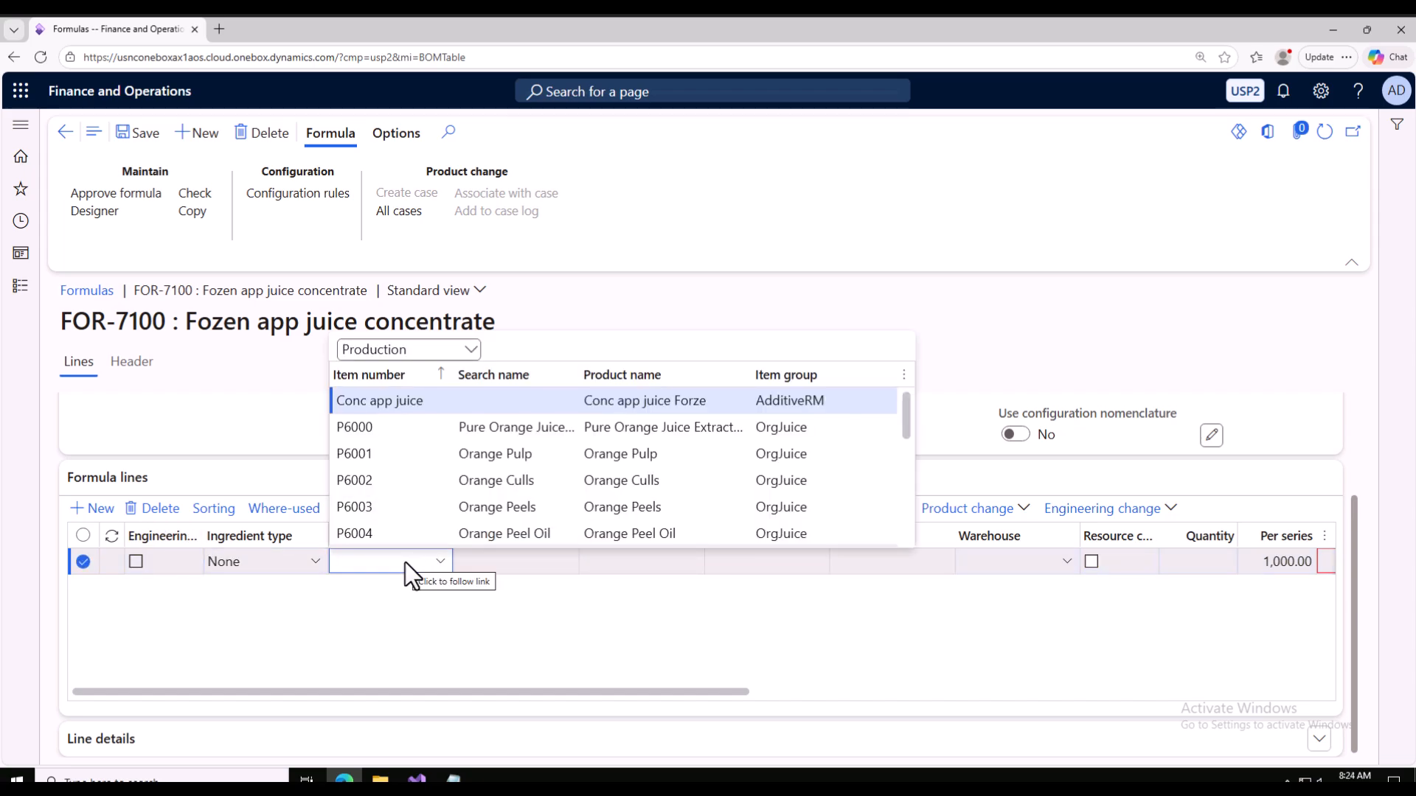
{"action": "type", "text": "m91"}
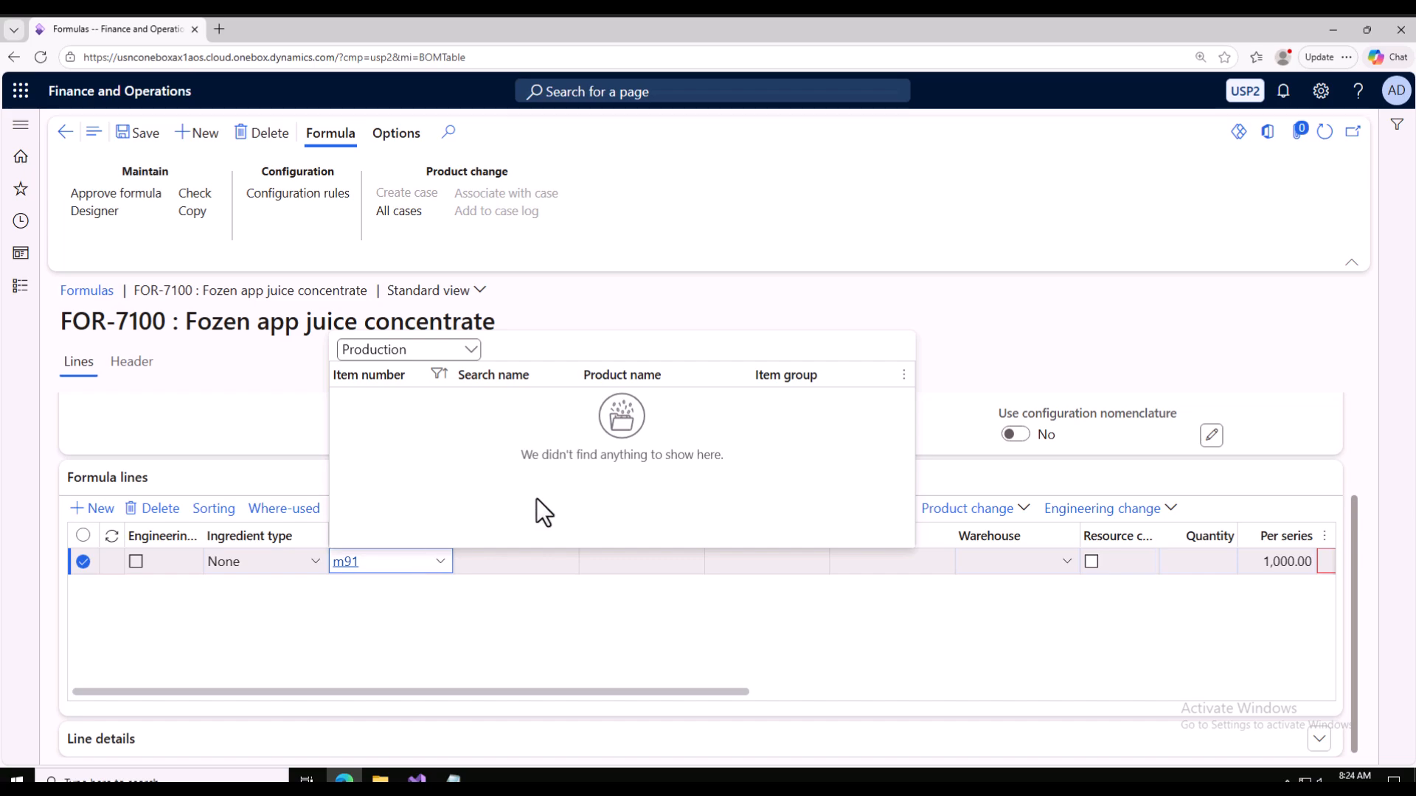
{"action": "left_click", "coordinate": [469, 350]}
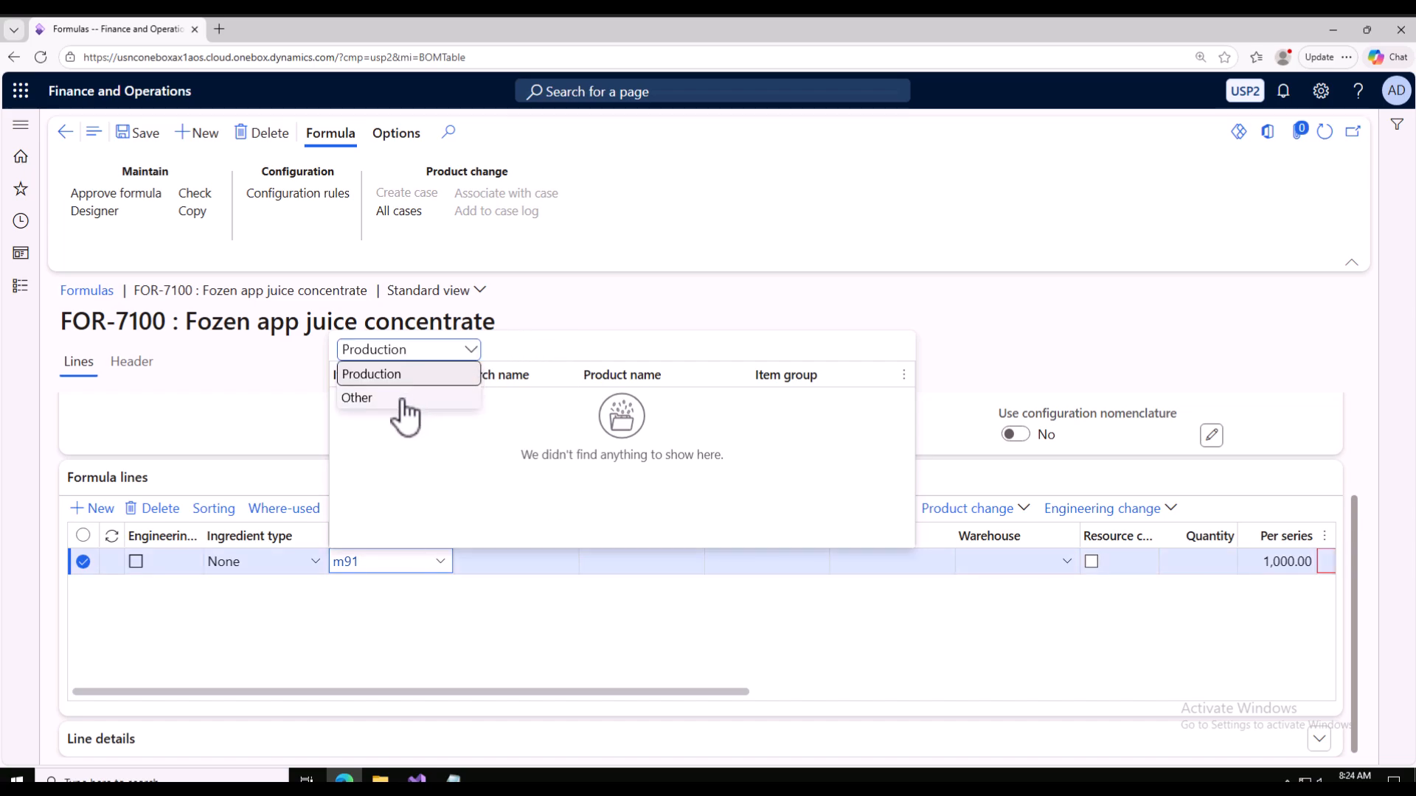
{"action": "left_click", "coordinate": [406, 398]}
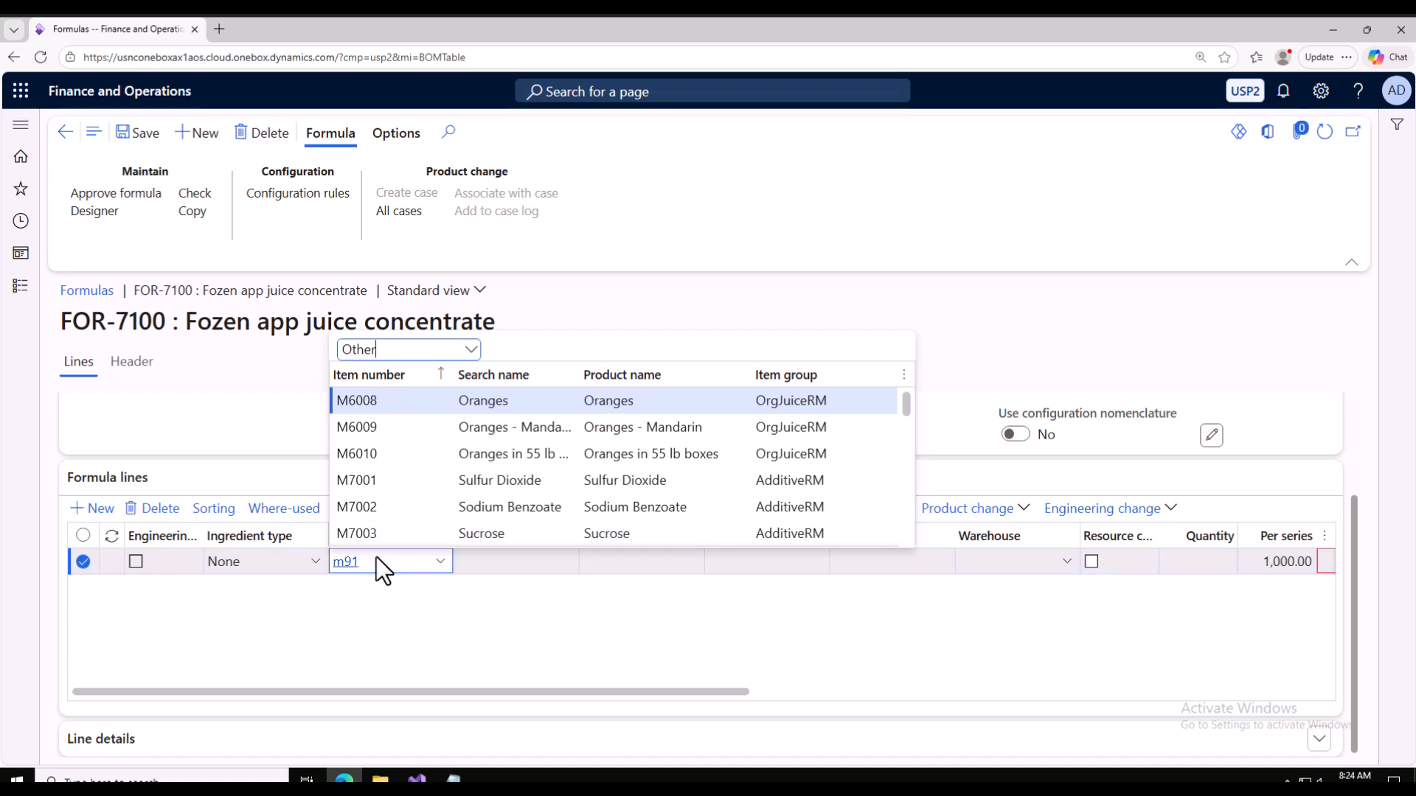
{"action": "type", "text": "03"}
{"action": "key", "text": "BackSpace"}
{"action": "key", "text": "BackSpace"}
{"action": "left_click", "coordinate": [382, 563]}
{"action": "left_click", "coordinate": [440, 564]}
{"action": "left_click", "coordinate": [436, 351]}
{"action": "left_click", "coordinate": [384, 399]}
{"action": "left_click", "coordinate": [375, 563]}
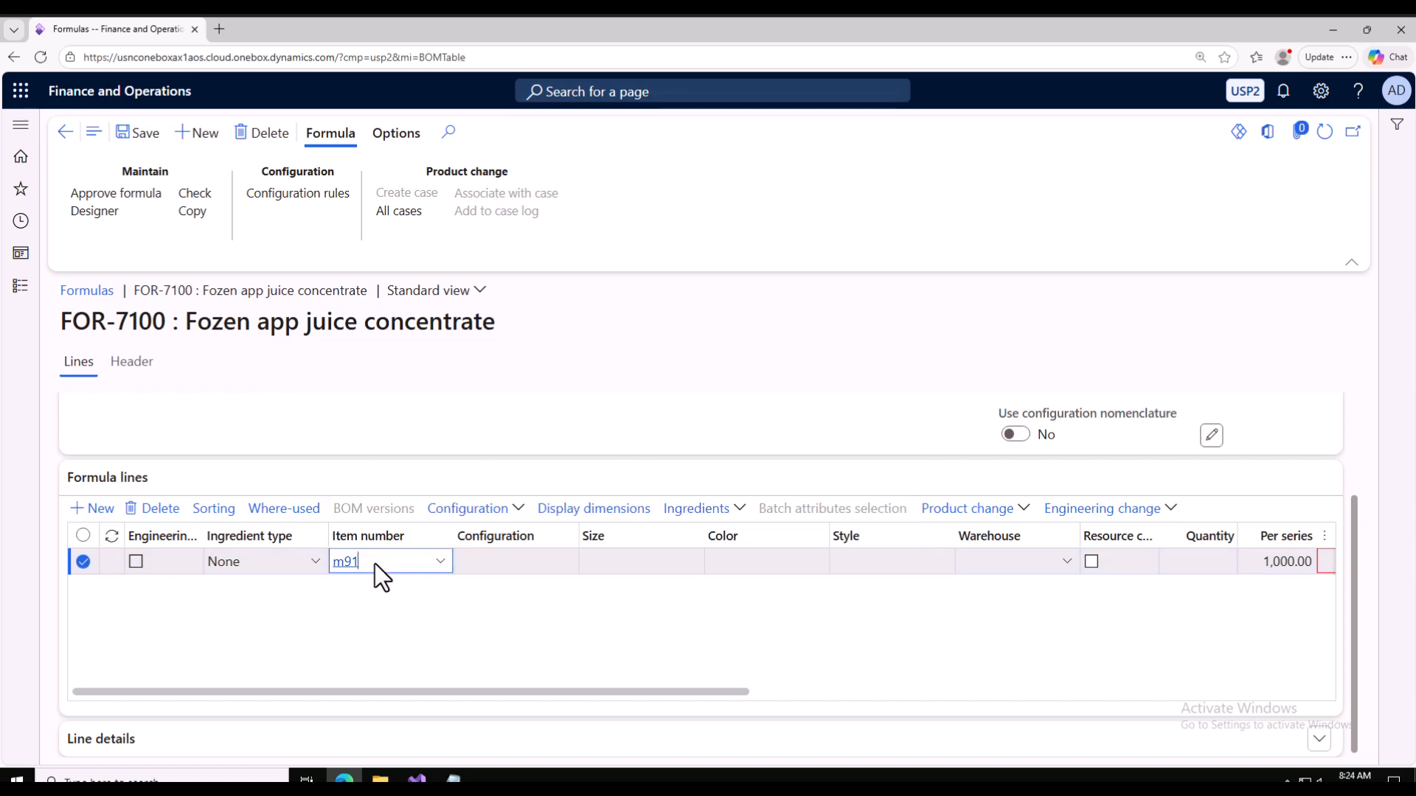
Complete the item number as m9103, switch the item lookup to Other, filter it by m9103, and select the Apple item
{"action": "type", "text": "03"}
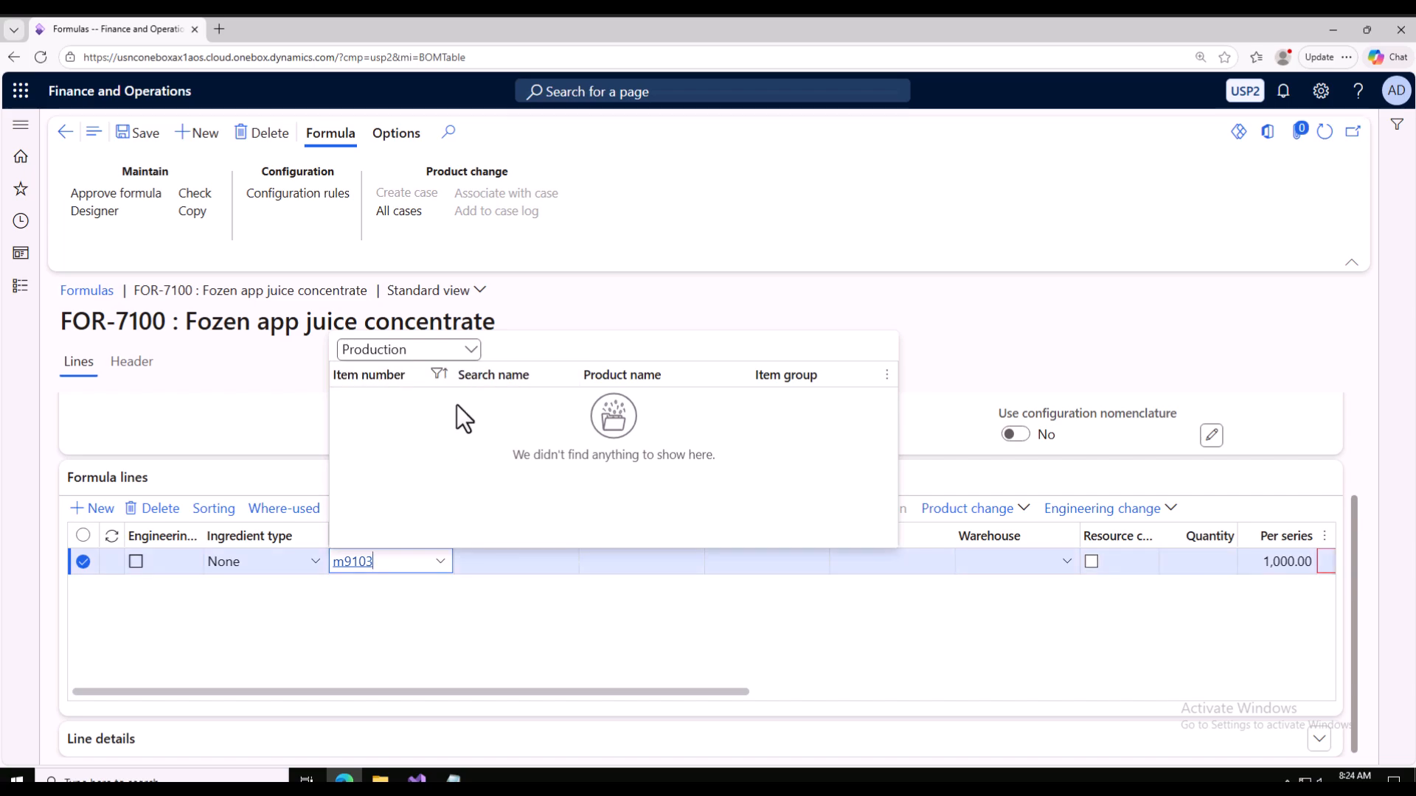
{"action": "left_click", "coordinate": [472, 351]}
{"action": "left_click", "coordinate": [405, 397]}
{"action": "scroll", "coordinate": [401, 450], "scroll_direction": "down", "scroll_amount": 10}
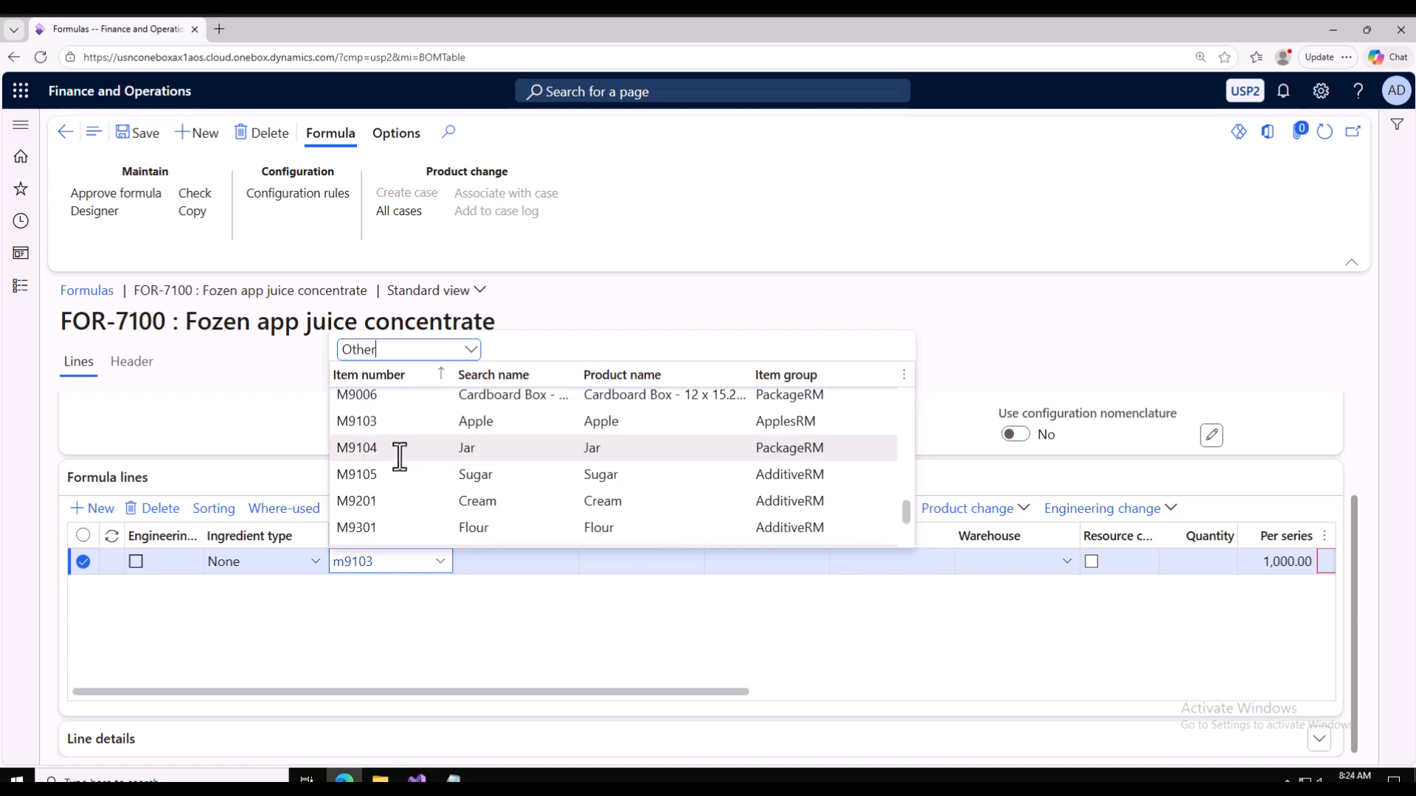
{"action": "left_click", "coordinate": [395, 382]}
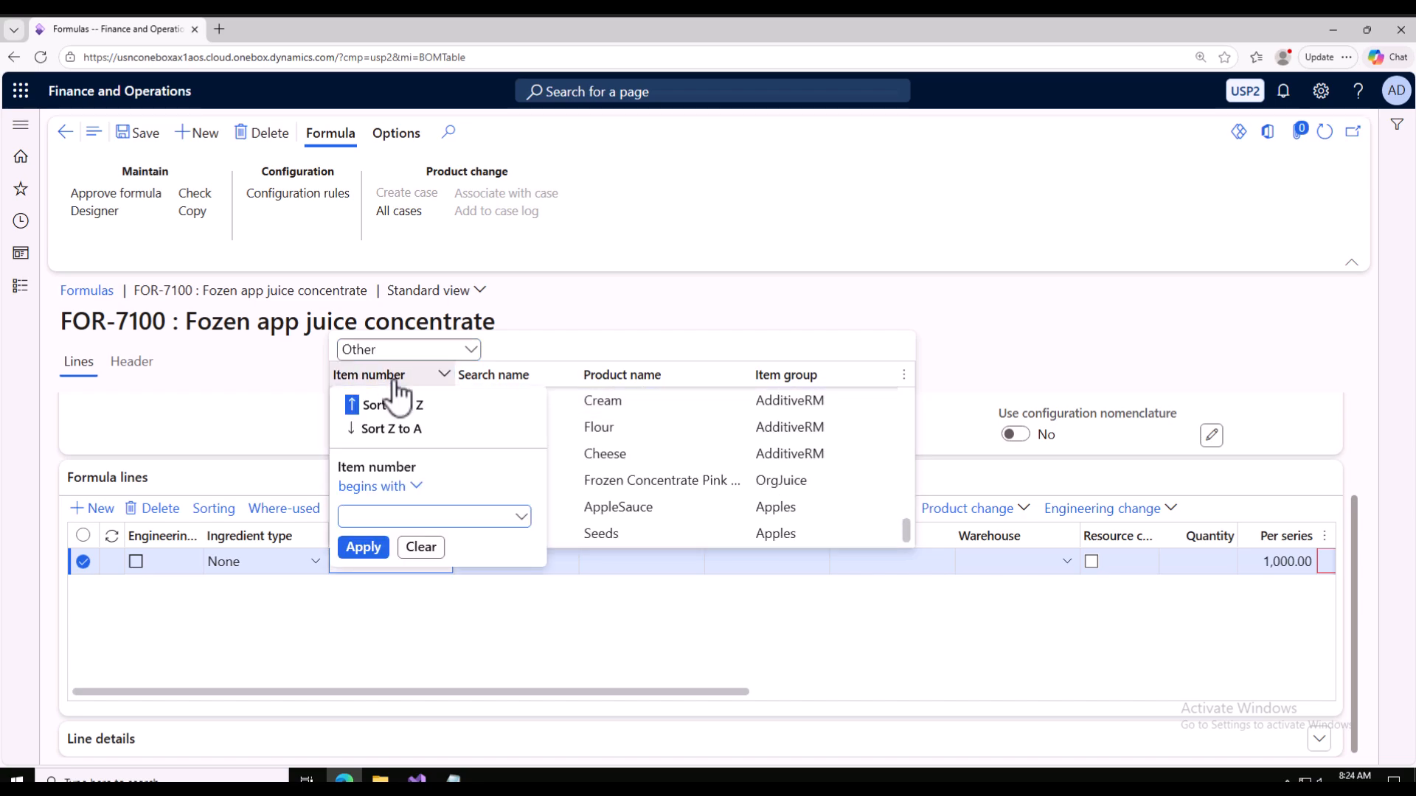
{"action": "type", "text": "m9103"}
{"action": "key", "text": "Return"}
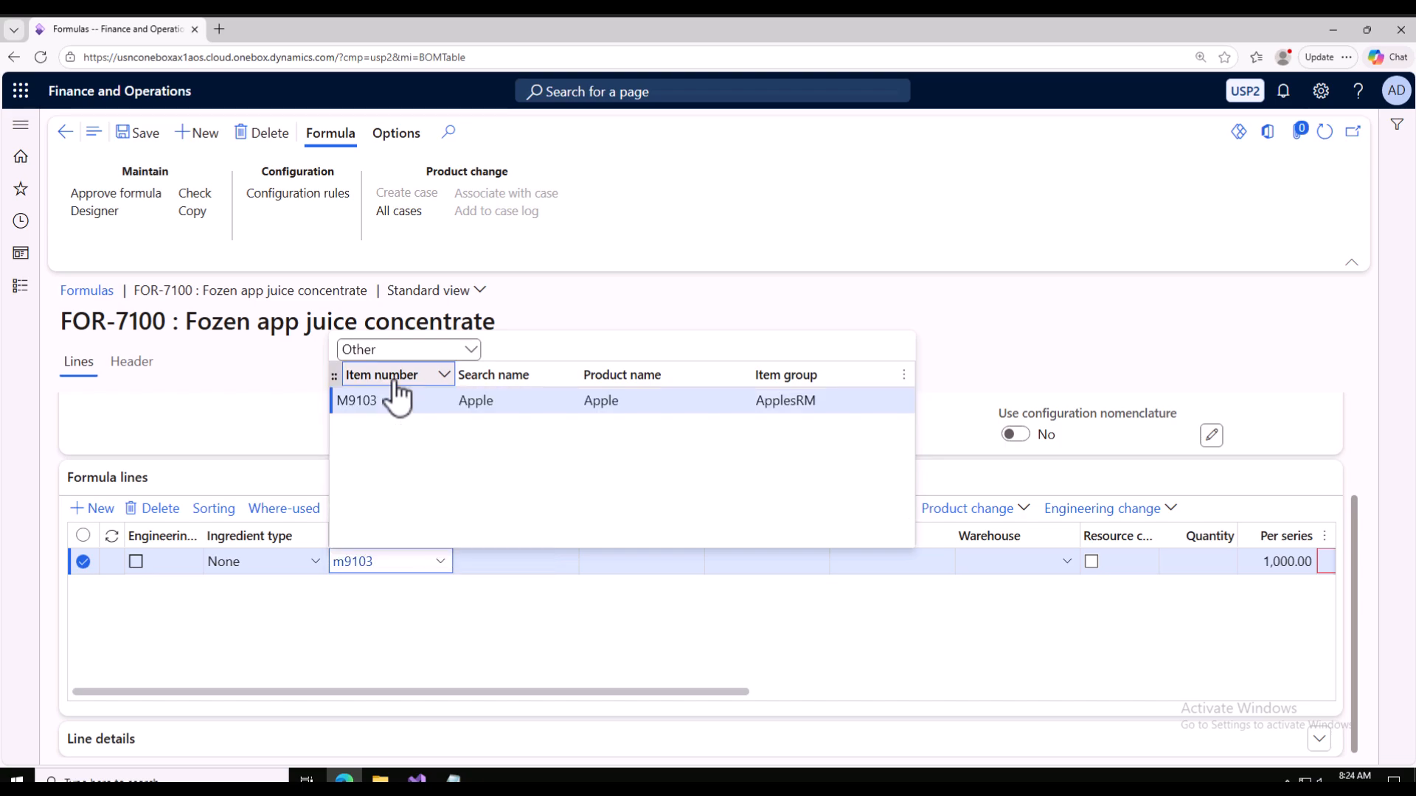
{"action": "left_click", "coordinate": [454, 400]}
Set the quantity of the M9103 apple line to 800 and save the formula
{"action": "left_click_drag", "start_coordinate": [547, 688], "coordinate": [617, 692]}
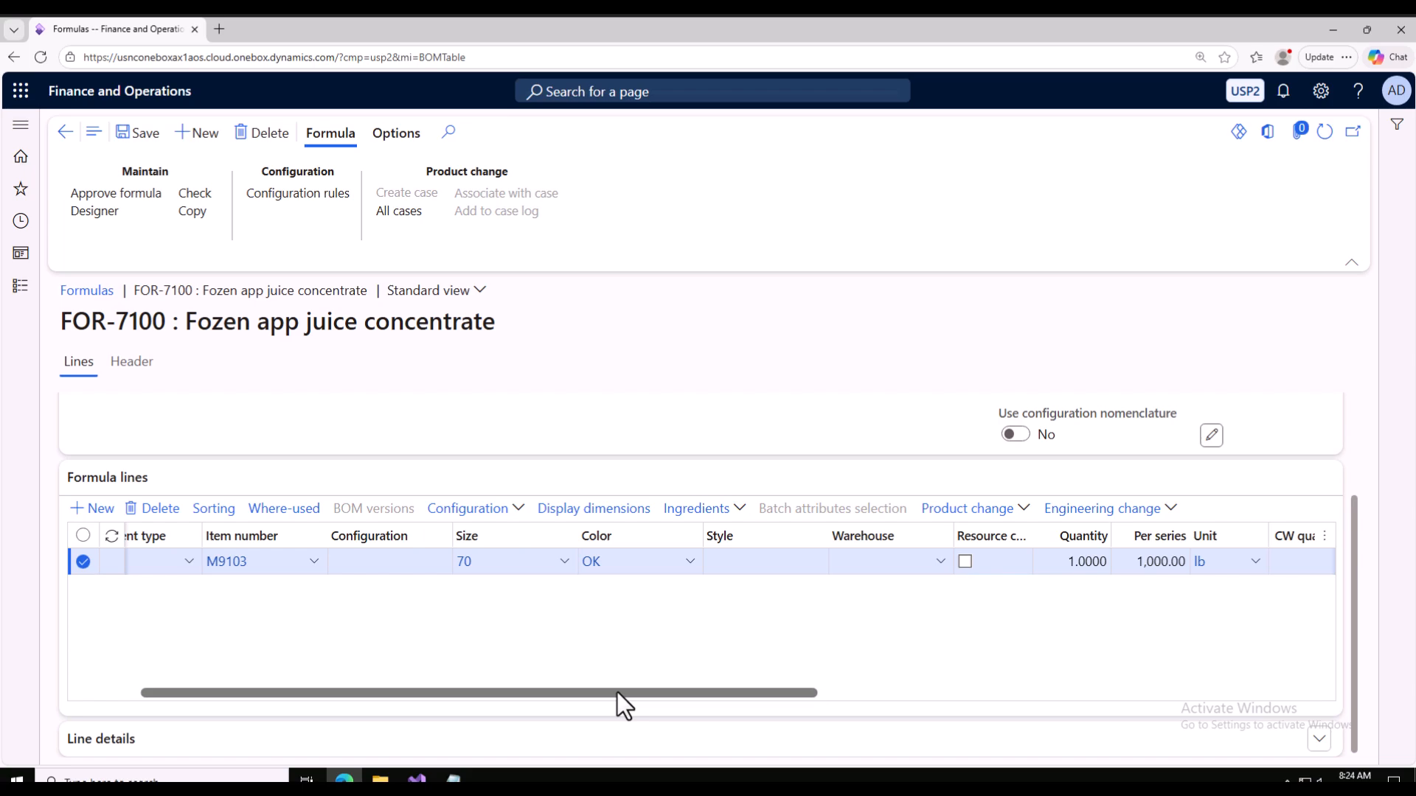
{"action": "left_click", "coordinate": [1091, 561]}
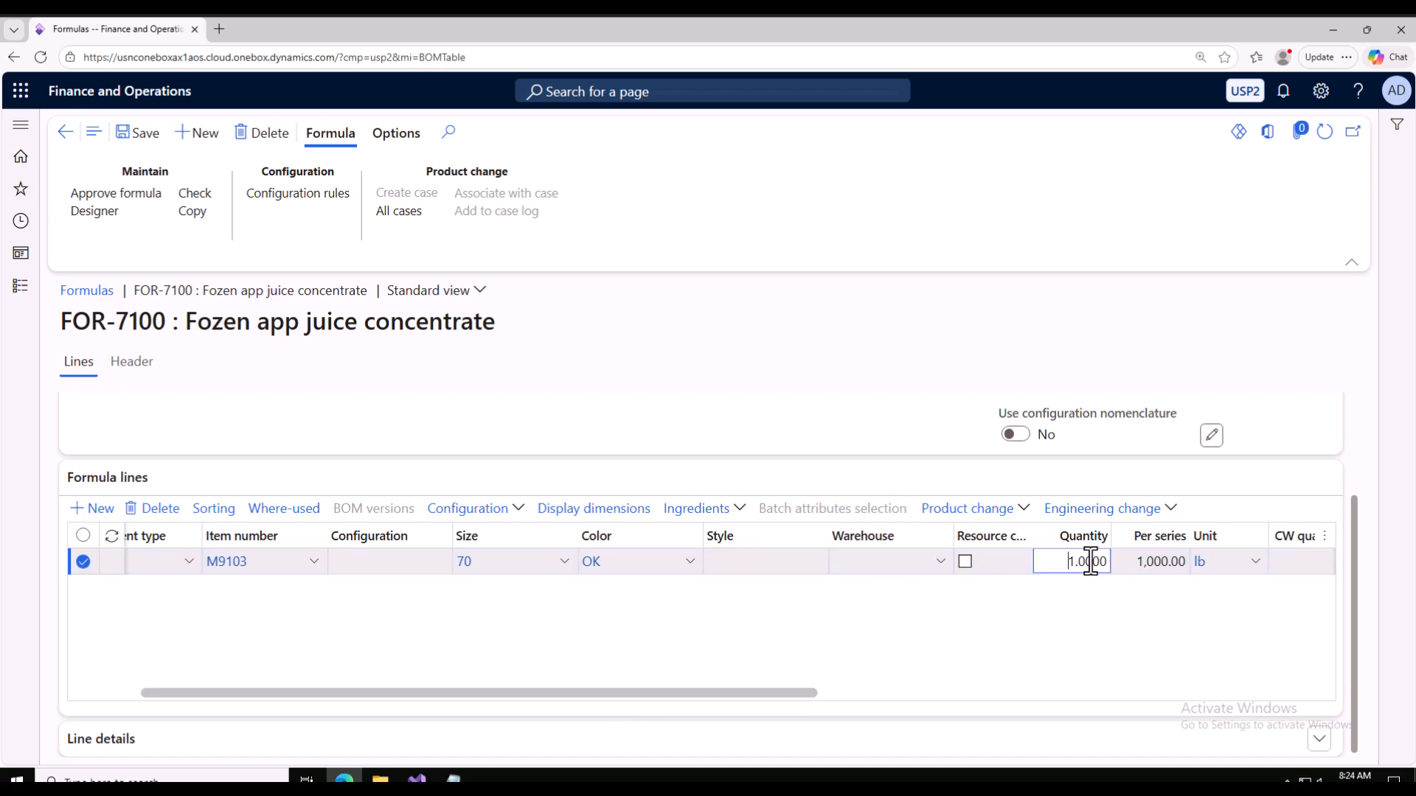
{"action": "type", "text": "800"}
{"action": "left_click", "coordinate": [140, 134]}
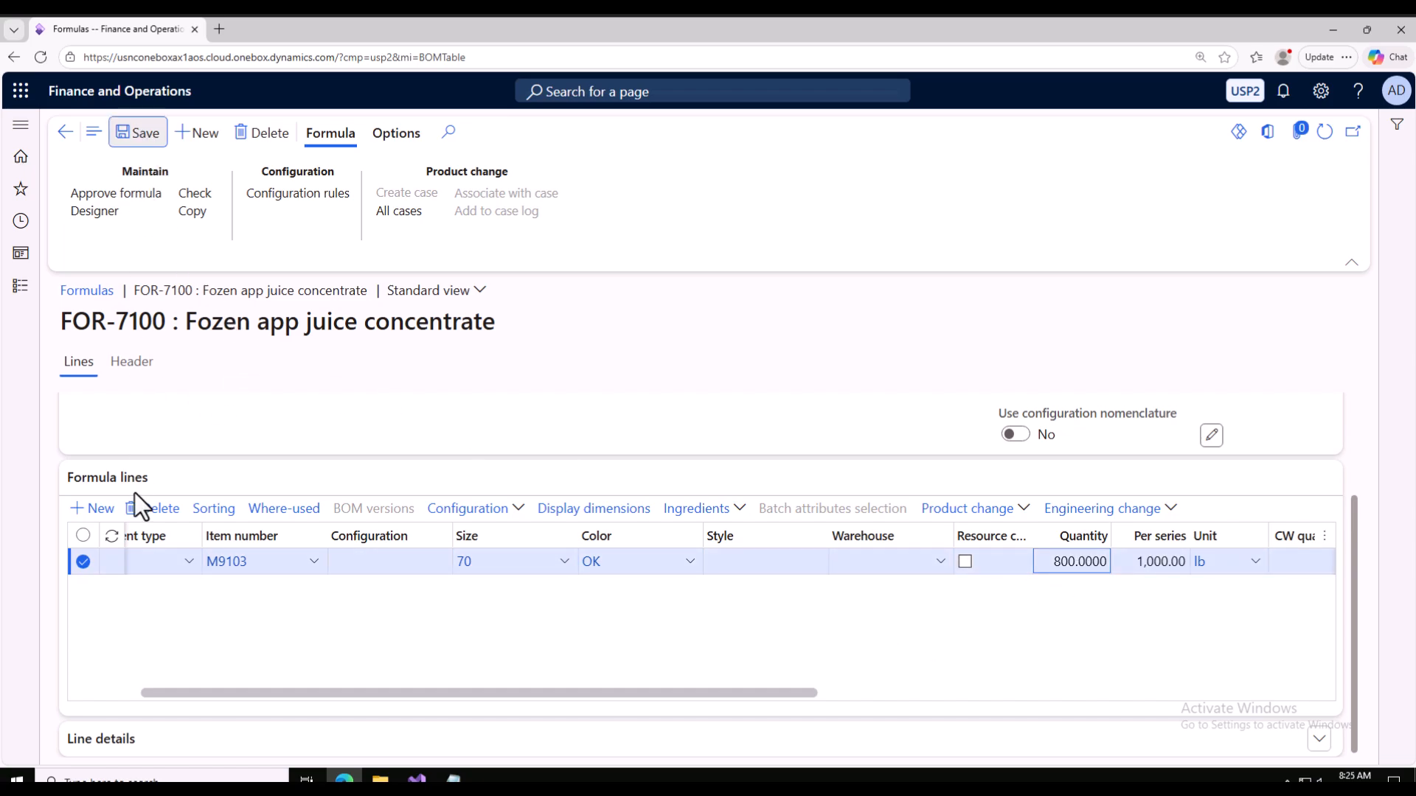
Add a second formula line and select item M8001, Asorbic Acid, from the Other items filtered by item number
{"action": "left_click", "coordinate": [95, 510]}
{"action": "left_click", "coordinate": [363, 588]}
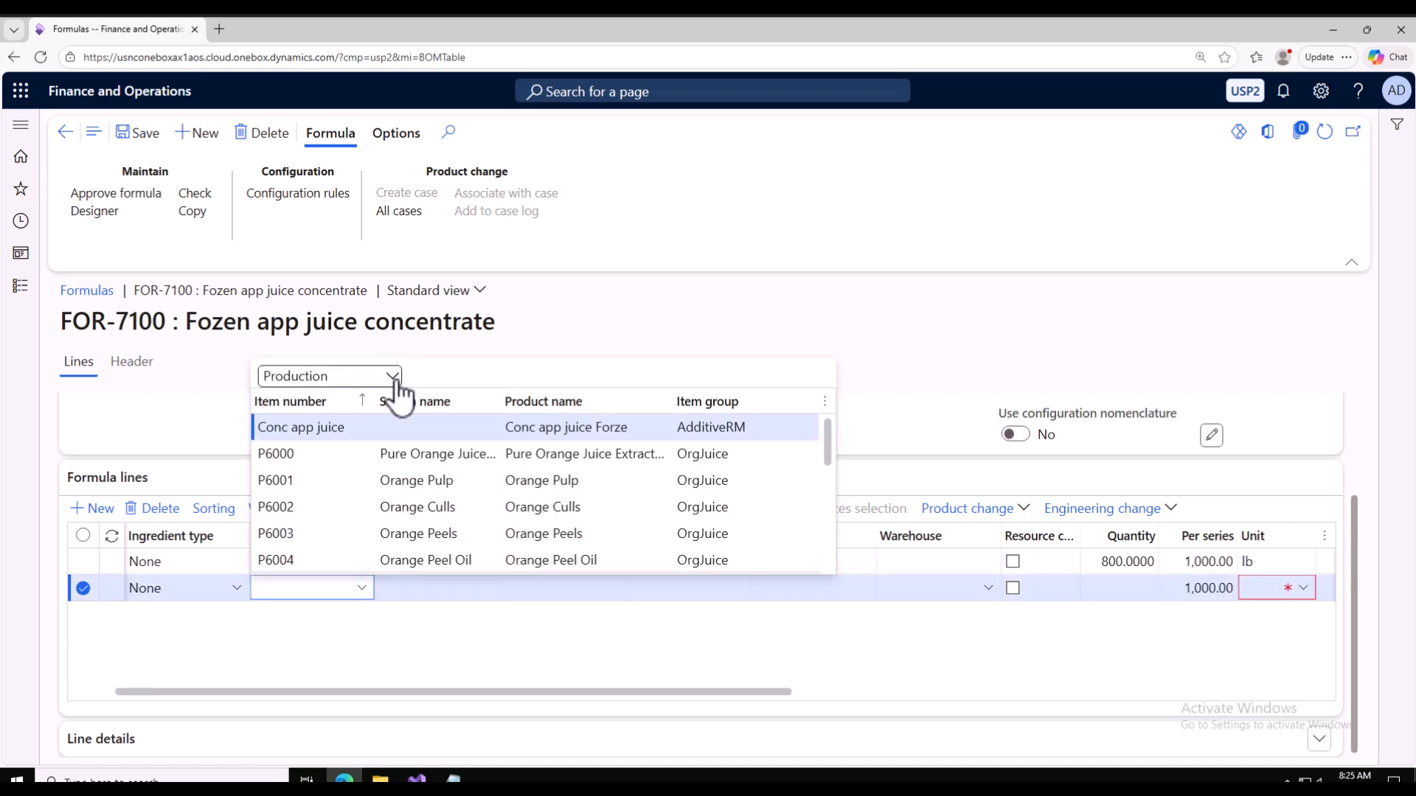
{"action": "left_click", "coordinate": [393, 376]}
{"action": "left_click", "coordinate": [311, 424]}
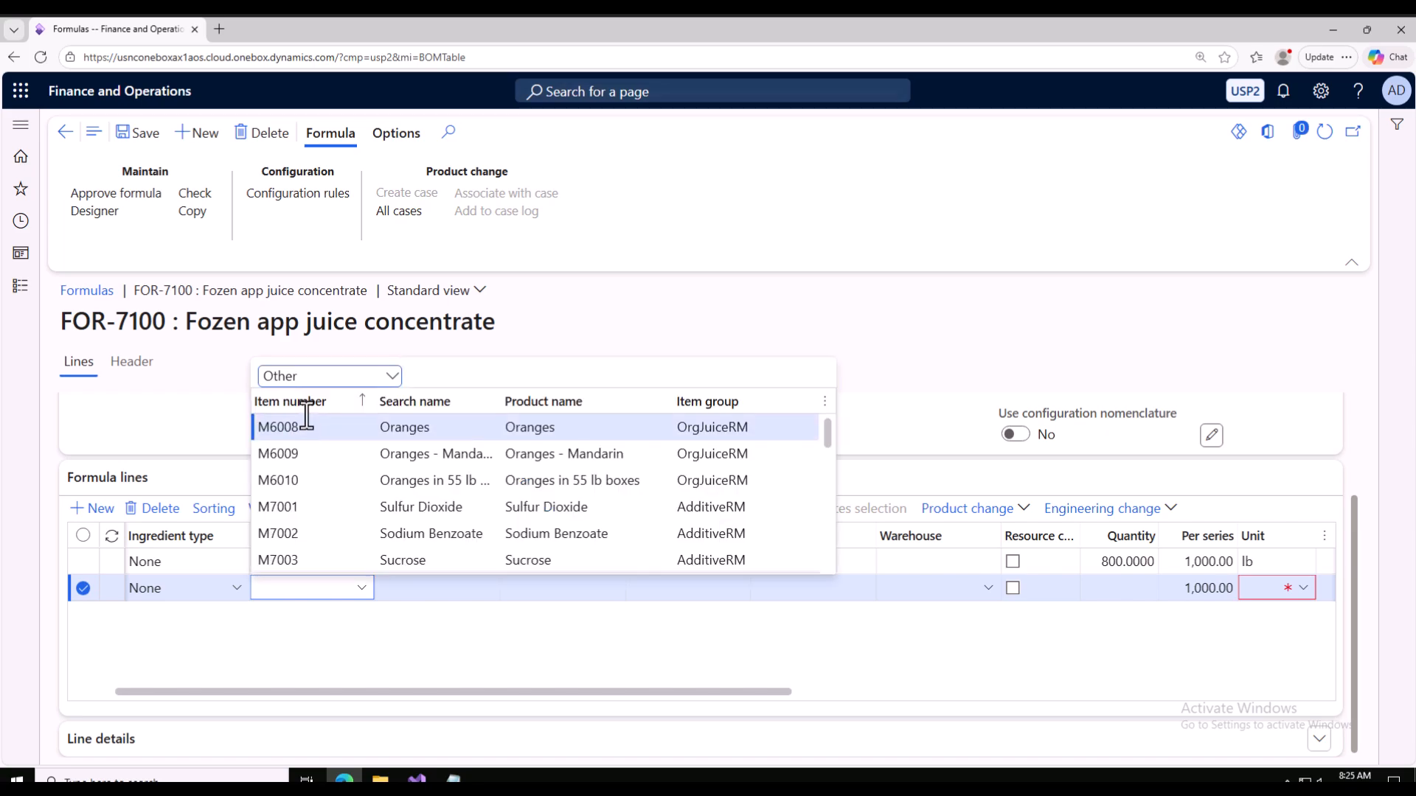
{"action": "left_click", "coordinate": [305, 411]}
{"action": "type", "text": "m900"}
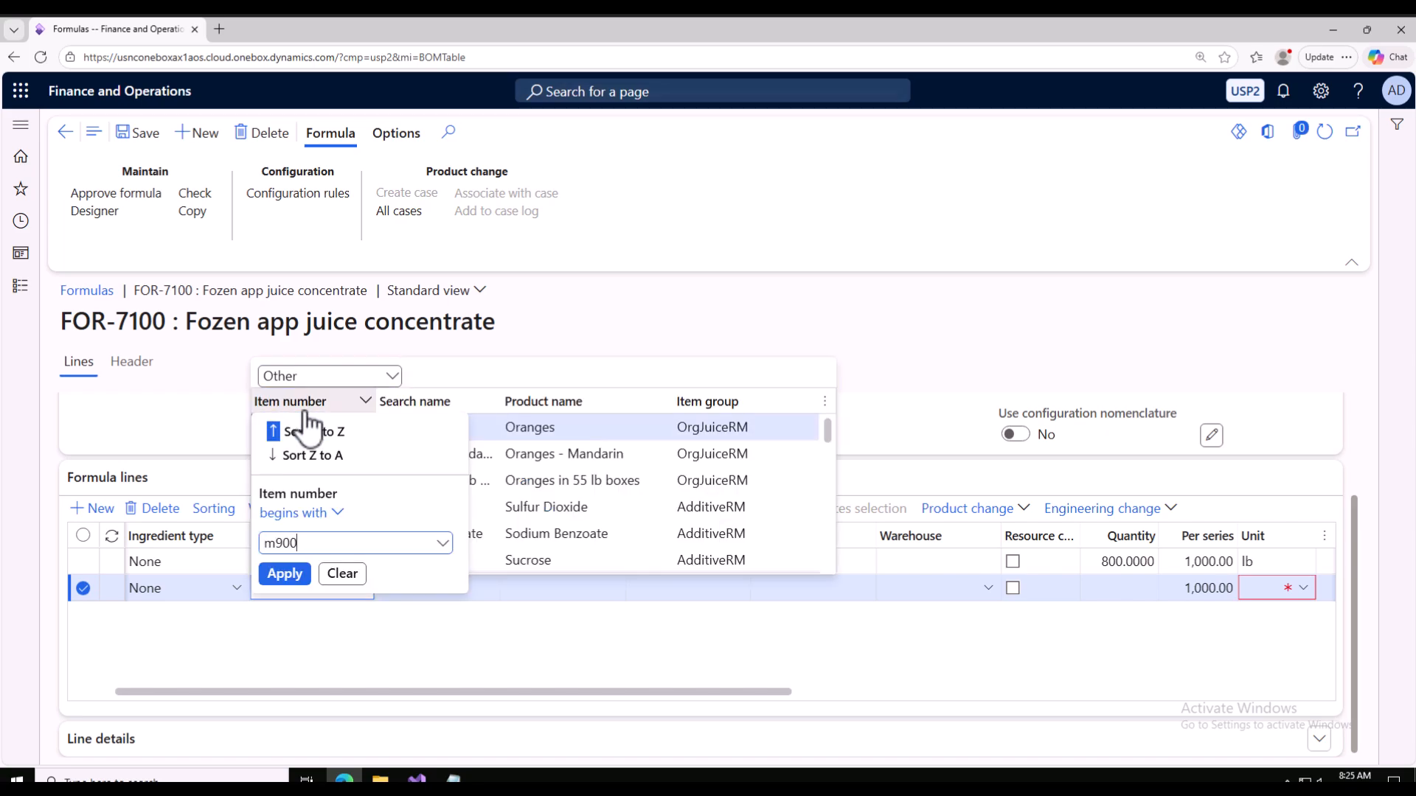
{"action": "key", "text": "BackSpace"}
{"action": "key", "text": "BackSpace"}
{"action": "type", "text": "98001"}
{"action": "key", "text": "Return"}
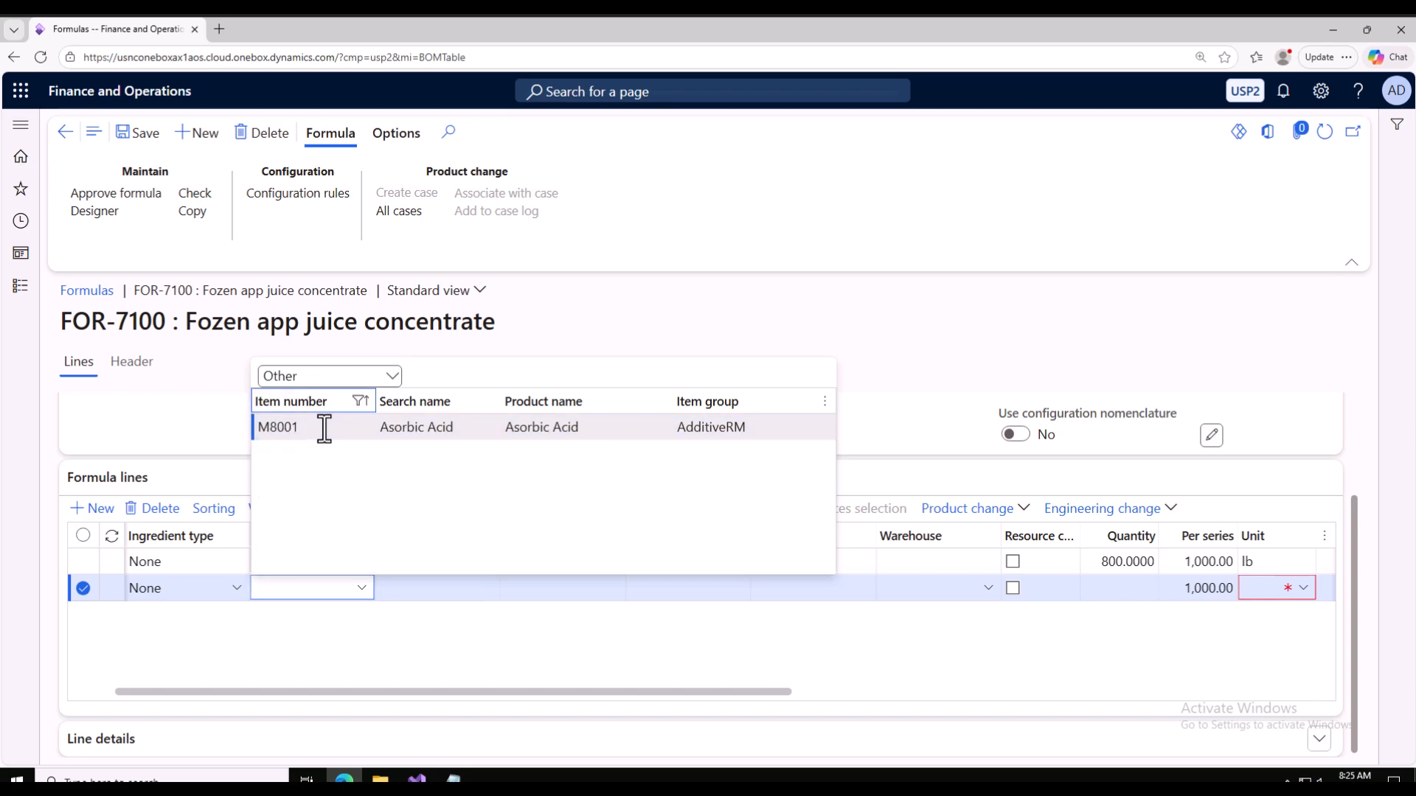
{"action": "left_click", "coordinate": [325, 427]}
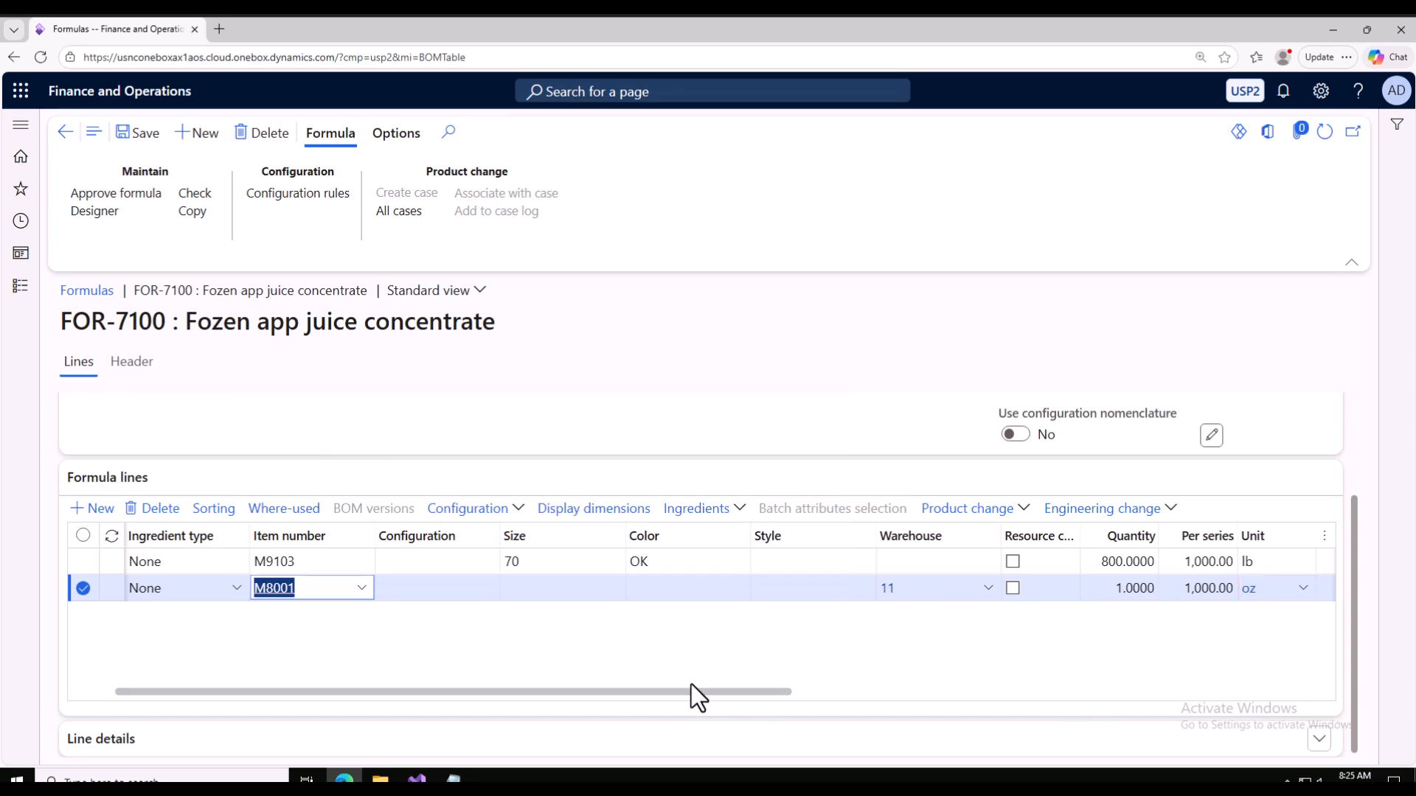
Set the quantity of the M8001 line to 660
{"action": "scroll", "coordinate": [687, 691], "scroll_direction": "right", "scroll_amount": 2}
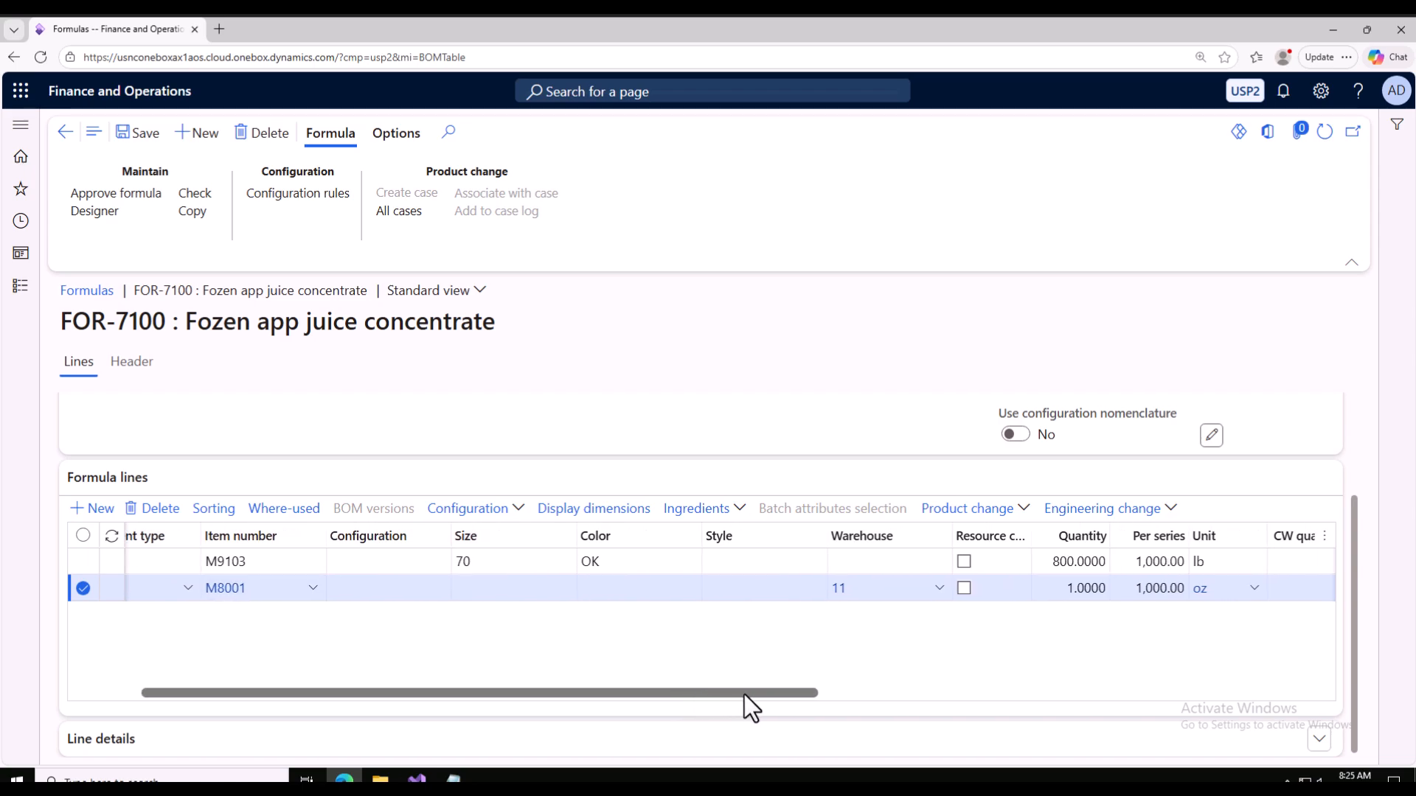
{"action": "scroll", "coordinate": [737, 695], "scroll_direction": "right", "scroll_amount": 3}
{"action": "left_click", "coordinate": [941, 588]}
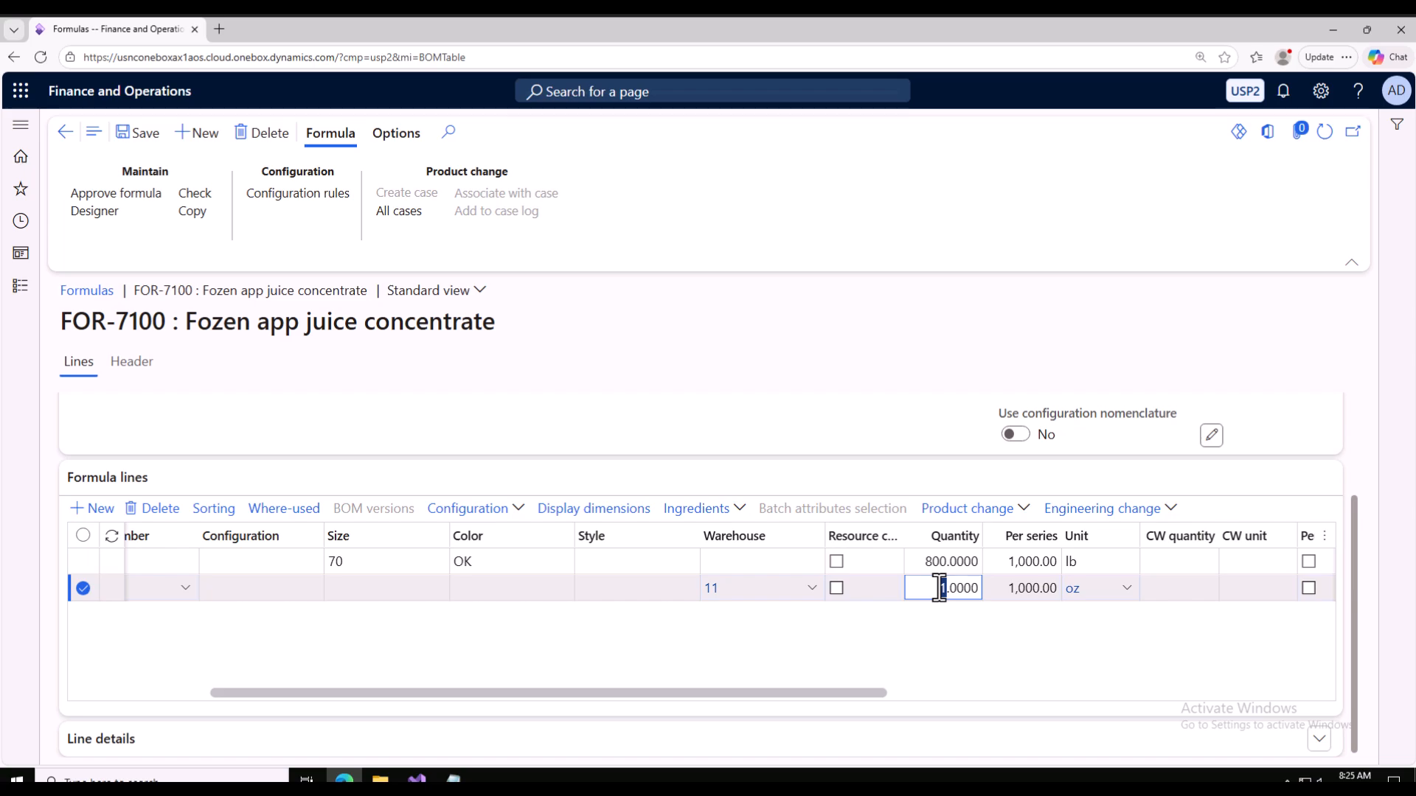
{"action": "type", "text": "5"}
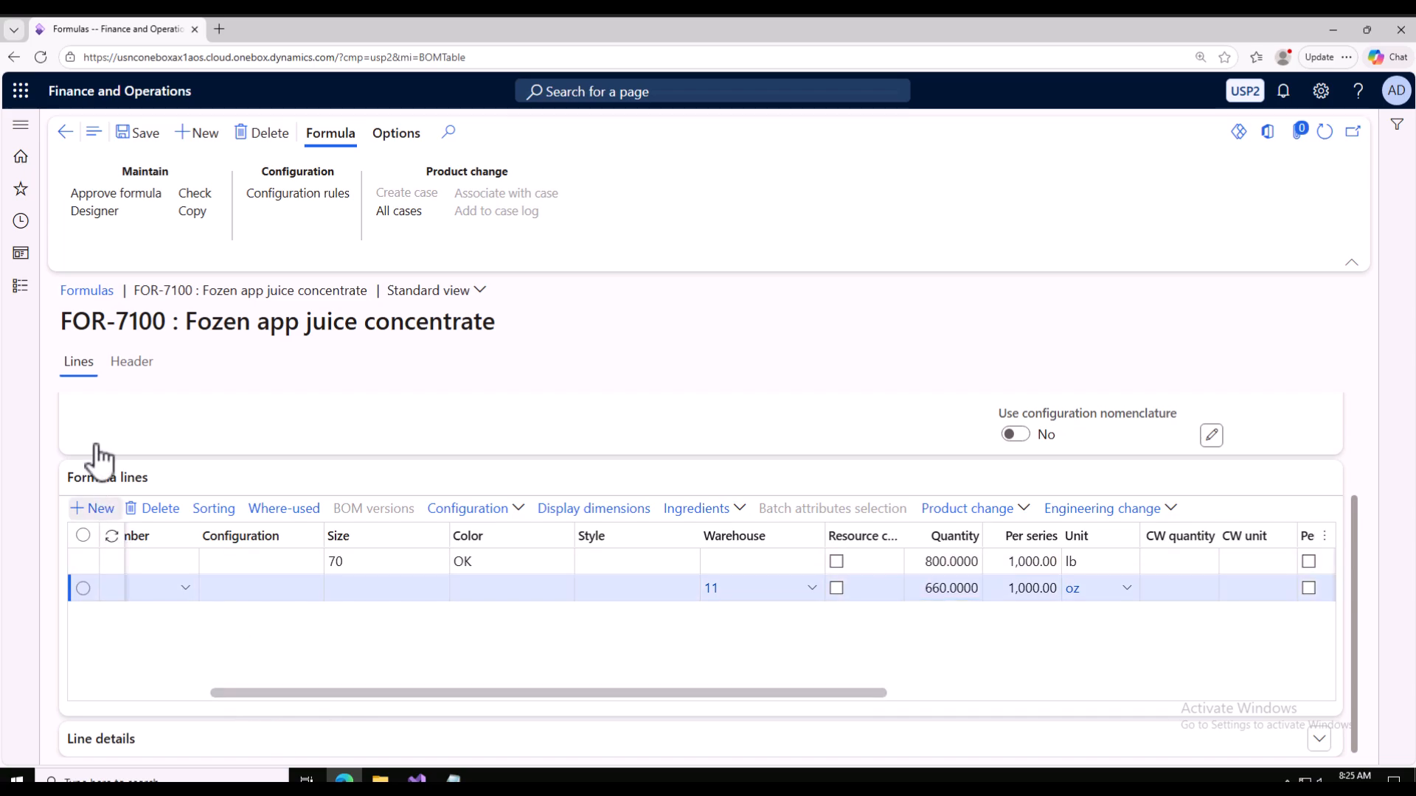
{"action": "left_click_drag", "start_coordinate": [198, 324], "coordinate": [531, 330]}
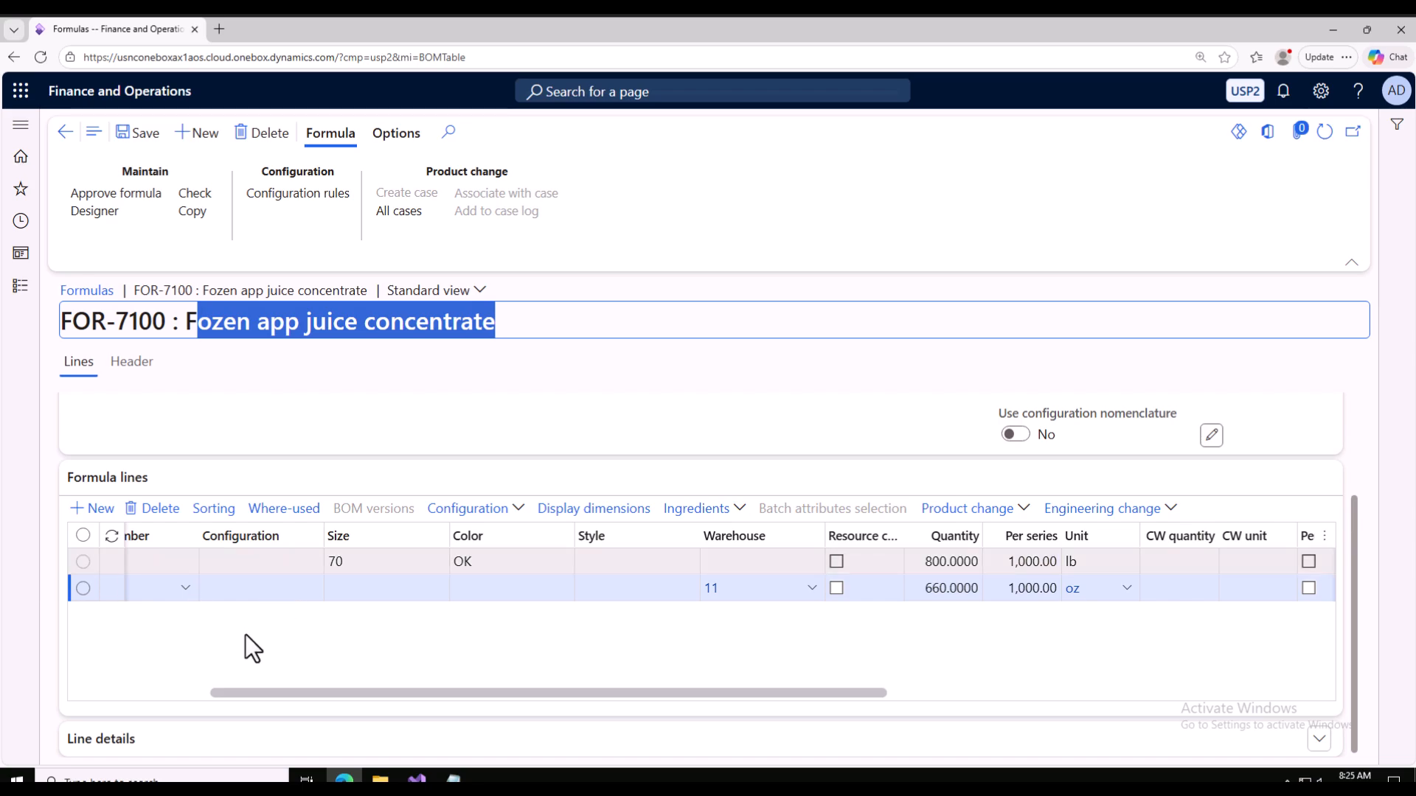
Add a third formula line and filter the Other items in its item lookup by item number mb004
{"action": "left_click", "coordinate": [101, 509]}
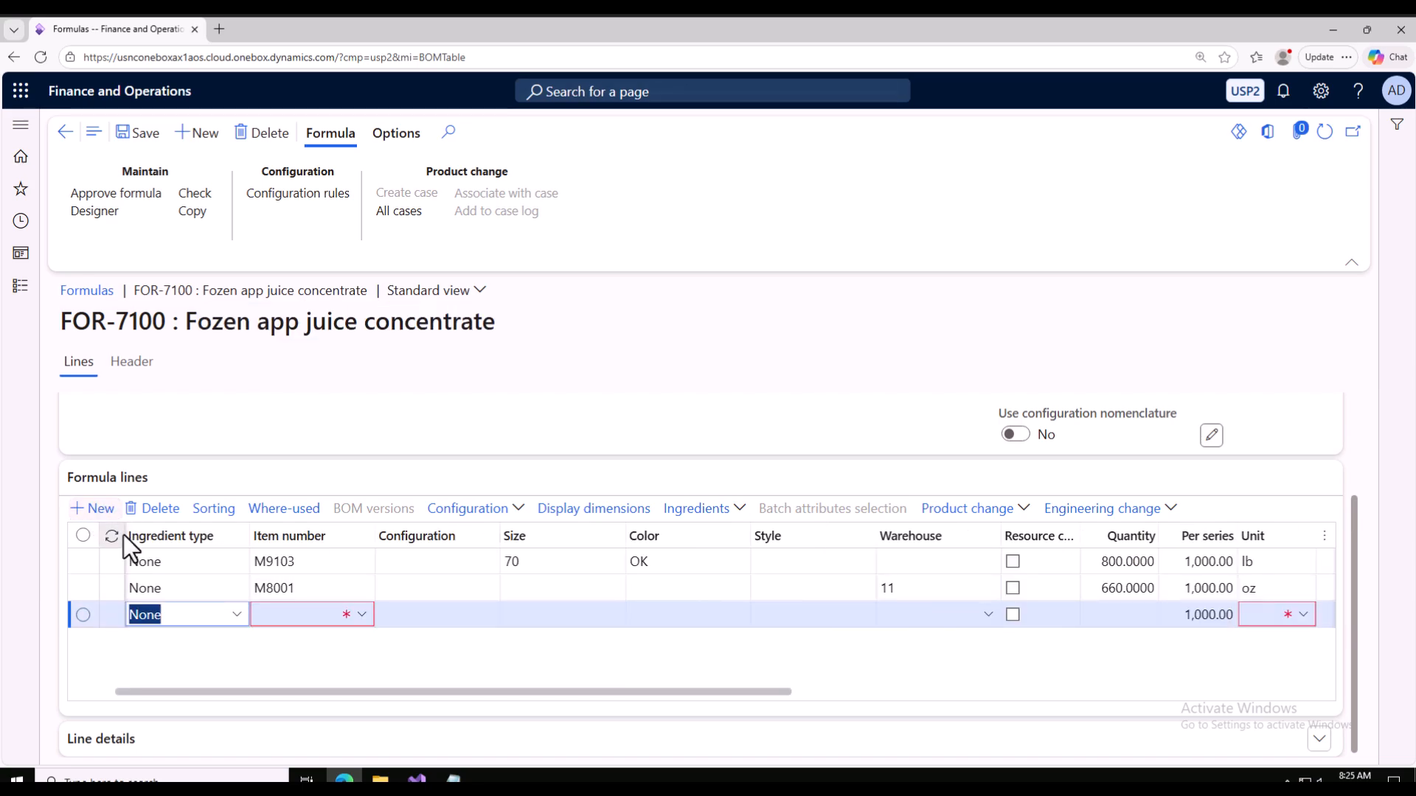
{"action": "left_click", "coordinate": [361, 613]}
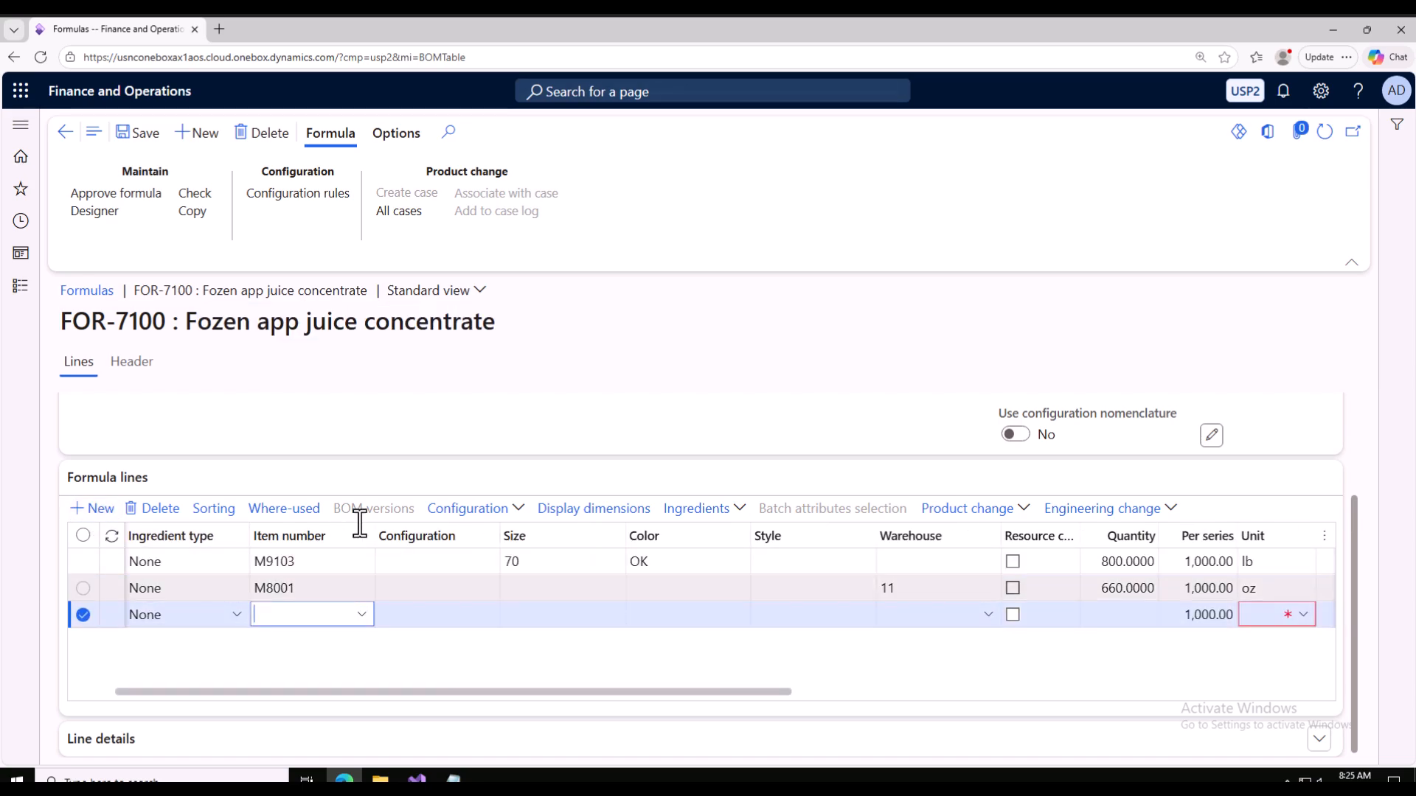
{"action": "left_click", "coordinate": [391, 403]}
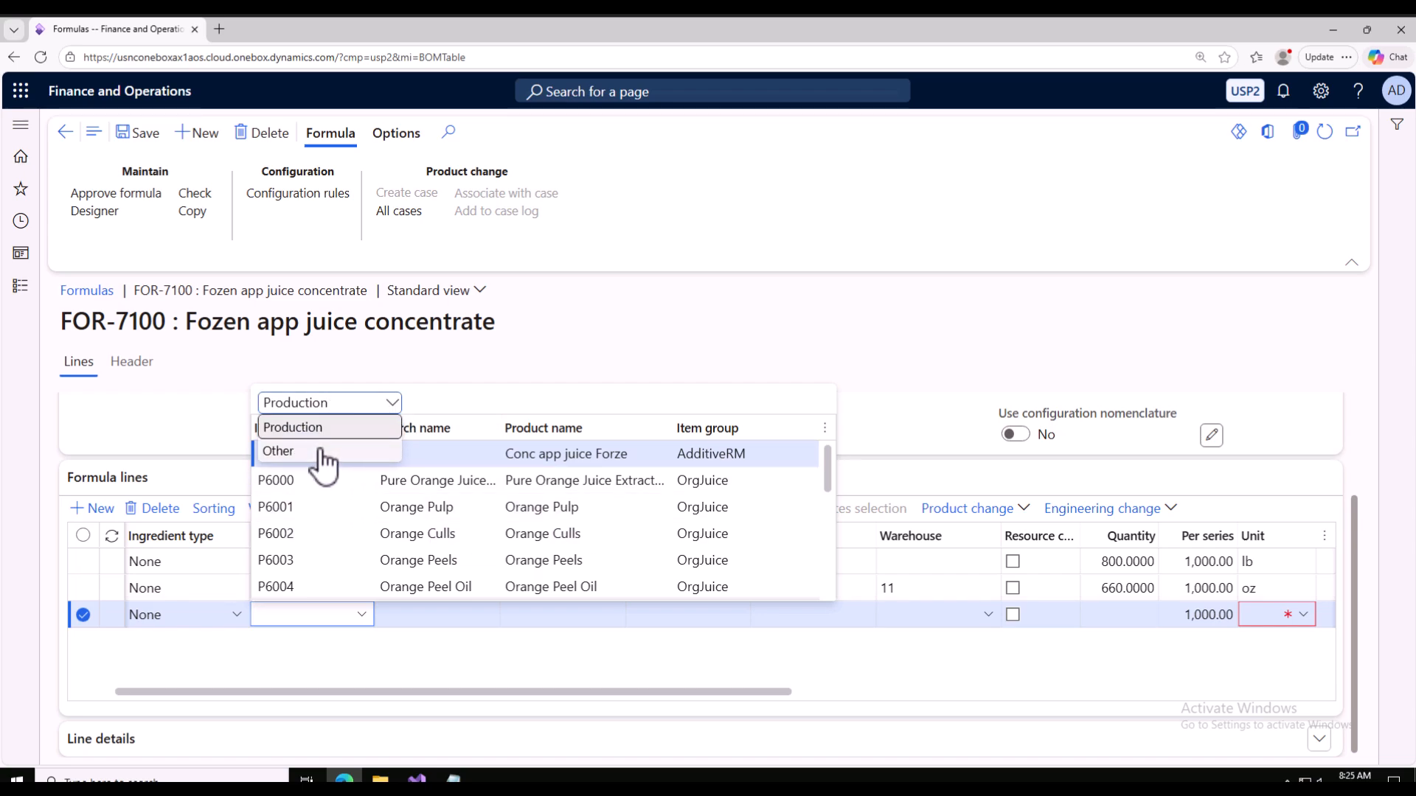
{"action": "left_click", "coordinate": [326, 451]}
{"action": "left_click", "coordinate": [301, 429]}
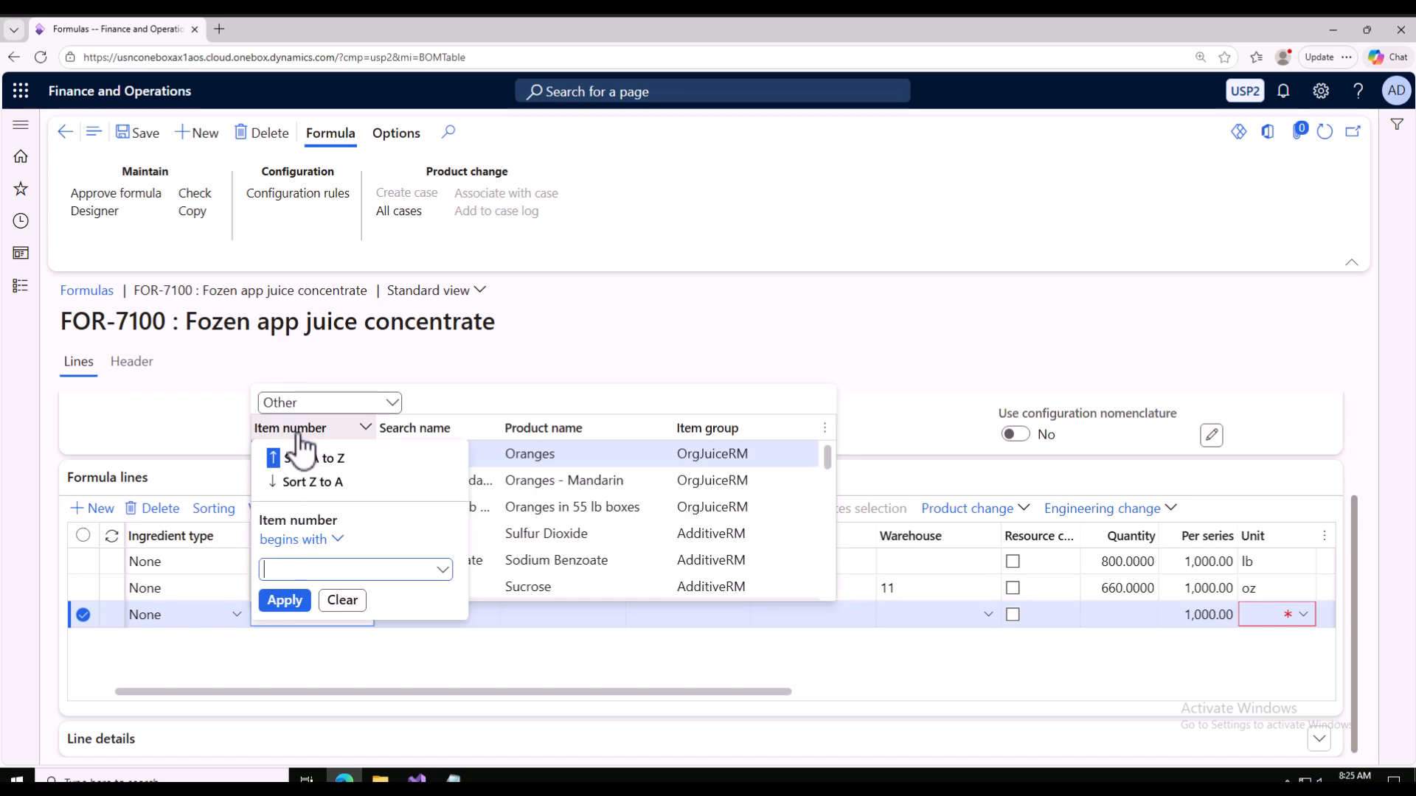
{"action": "type", "text": "mb004"}
{"action": "key", "text": "ctrl+a"}
{"action": "key", "text": "Return"}
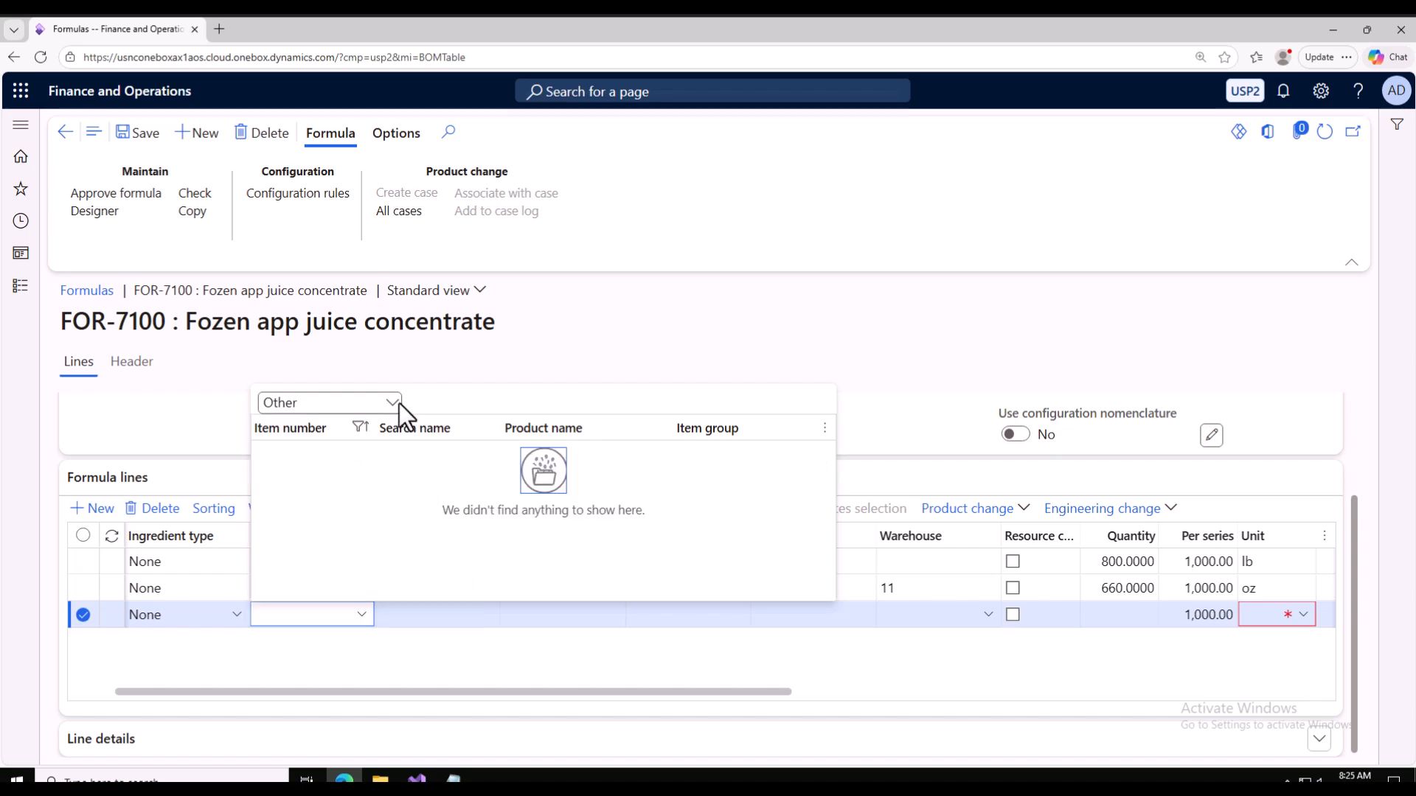
Correct the item number filter to m8004 within the Other items and select Vitamin C for the third line
{"action": "left_click", "coordinate": [397, 403]}
{"action": "left_click", "coordinate": [329, 450]}
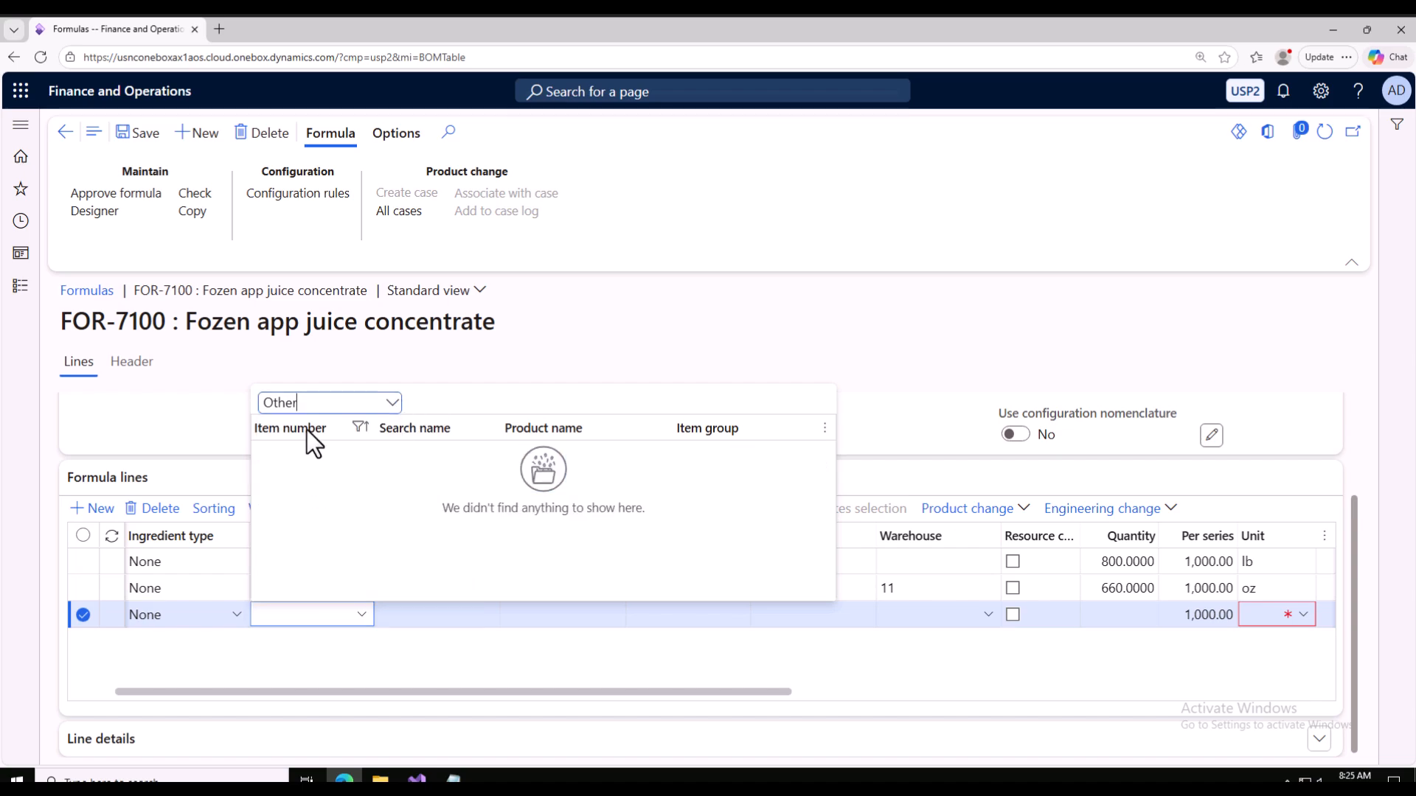
{"action": "left_click", "coordinate": [310, 429]}
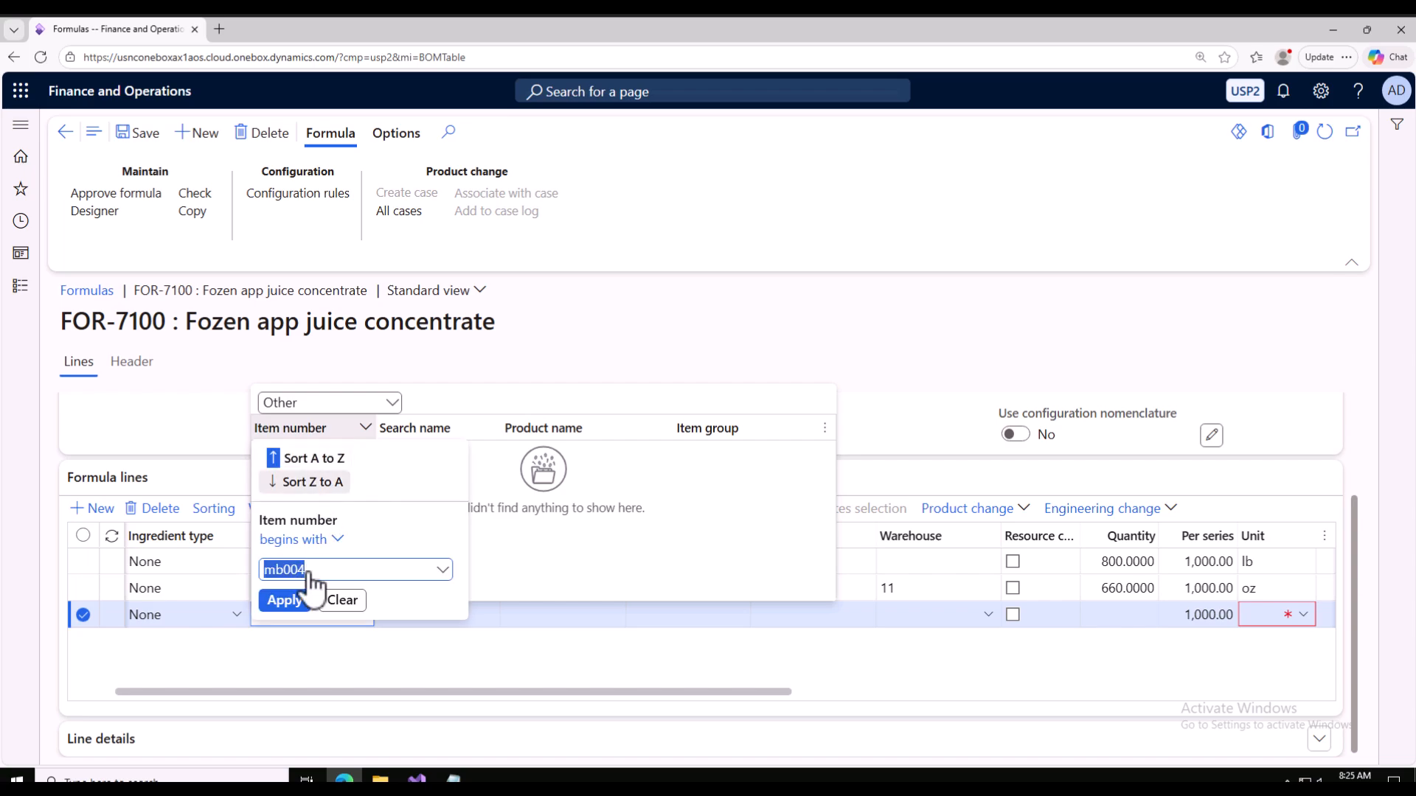
{"action": "left_click", "coordinate": [285, 571]}
{"action": "key", "text": "BackSpace"}
{"action": "type", "text": "8"}
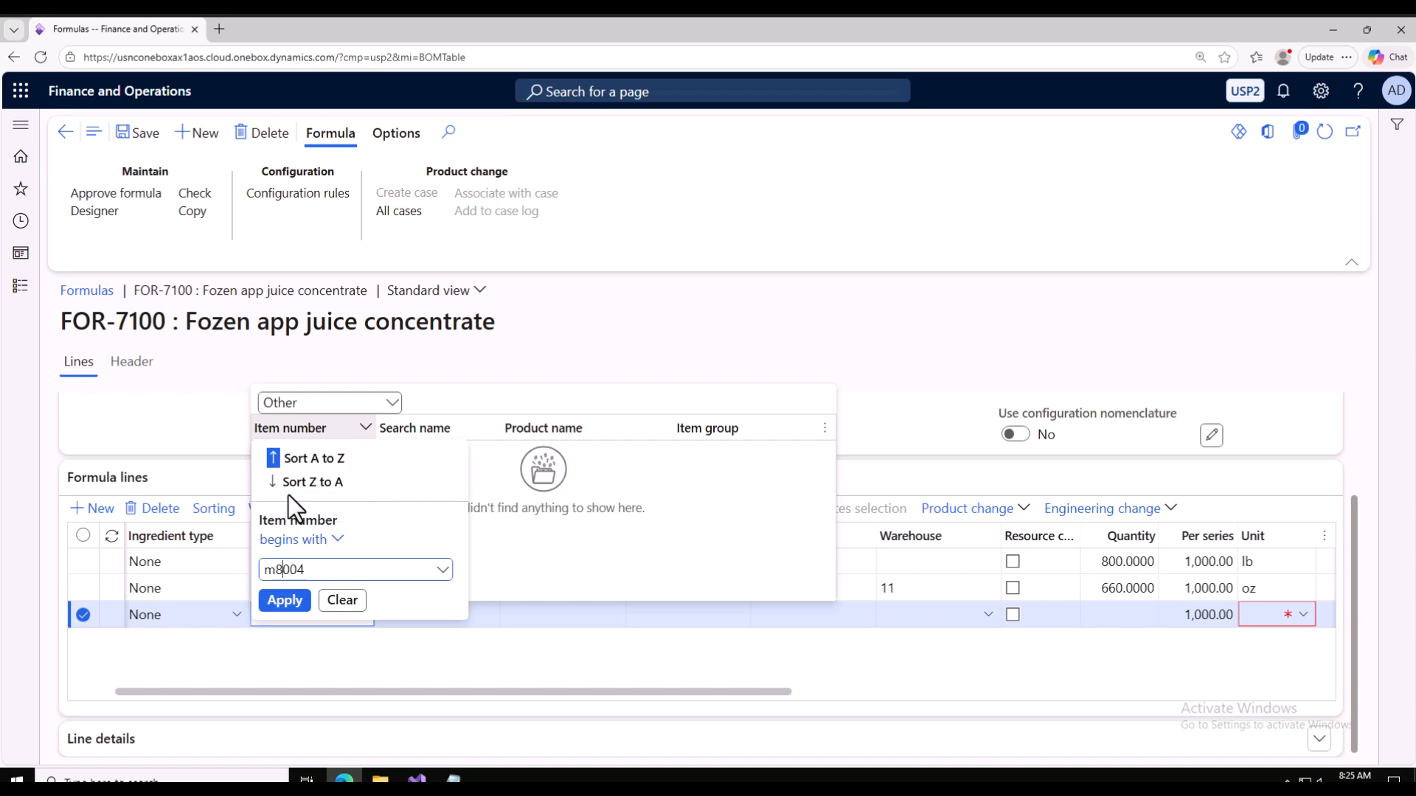
{"action": "key", "text": "Return"}
{"action": "left_click", "coordinate": [380, 454]}
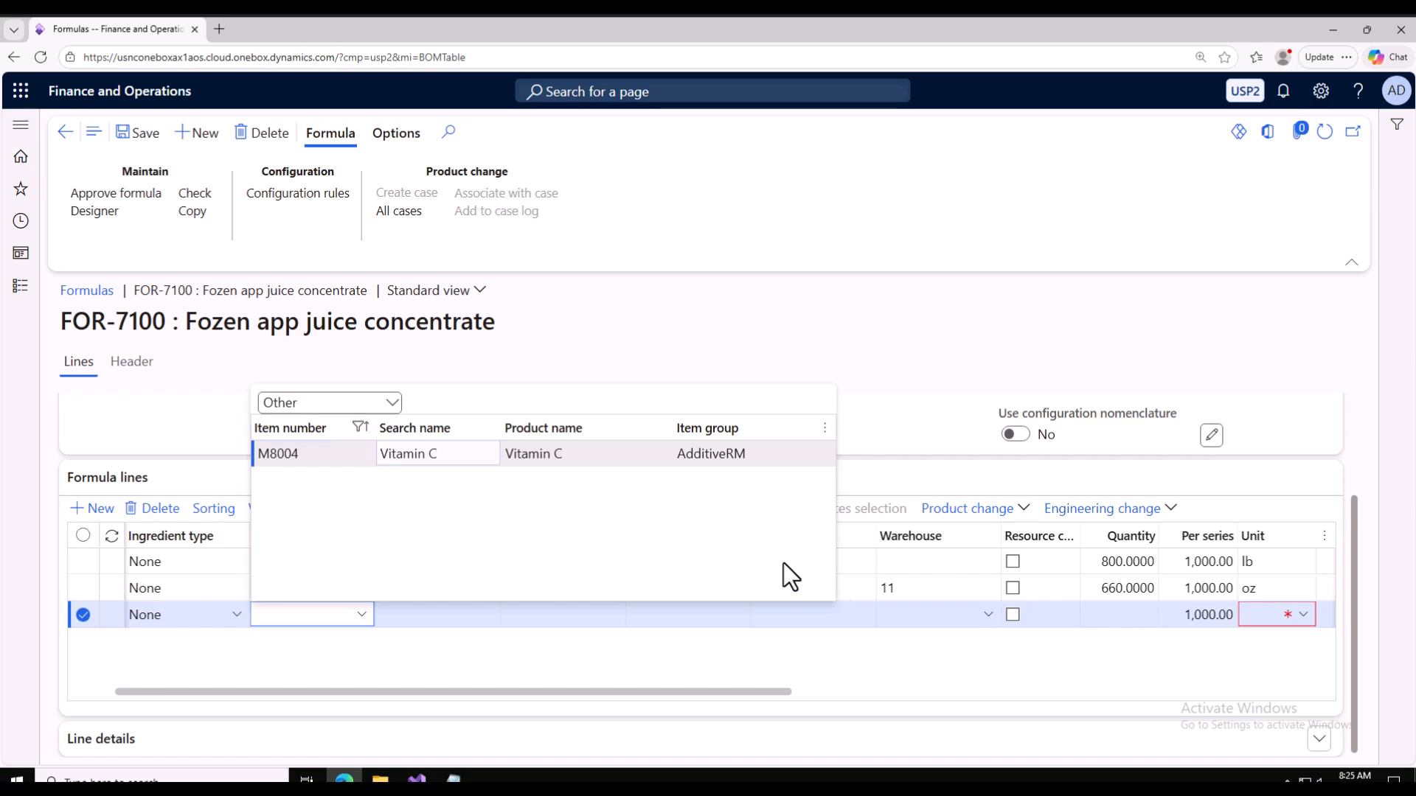
Set the quantity of the M8004 line to 18 and save the formula
{"action": "left_click_drag", "start_coordinate": [764, 692], "coordinate": [833, 692]}
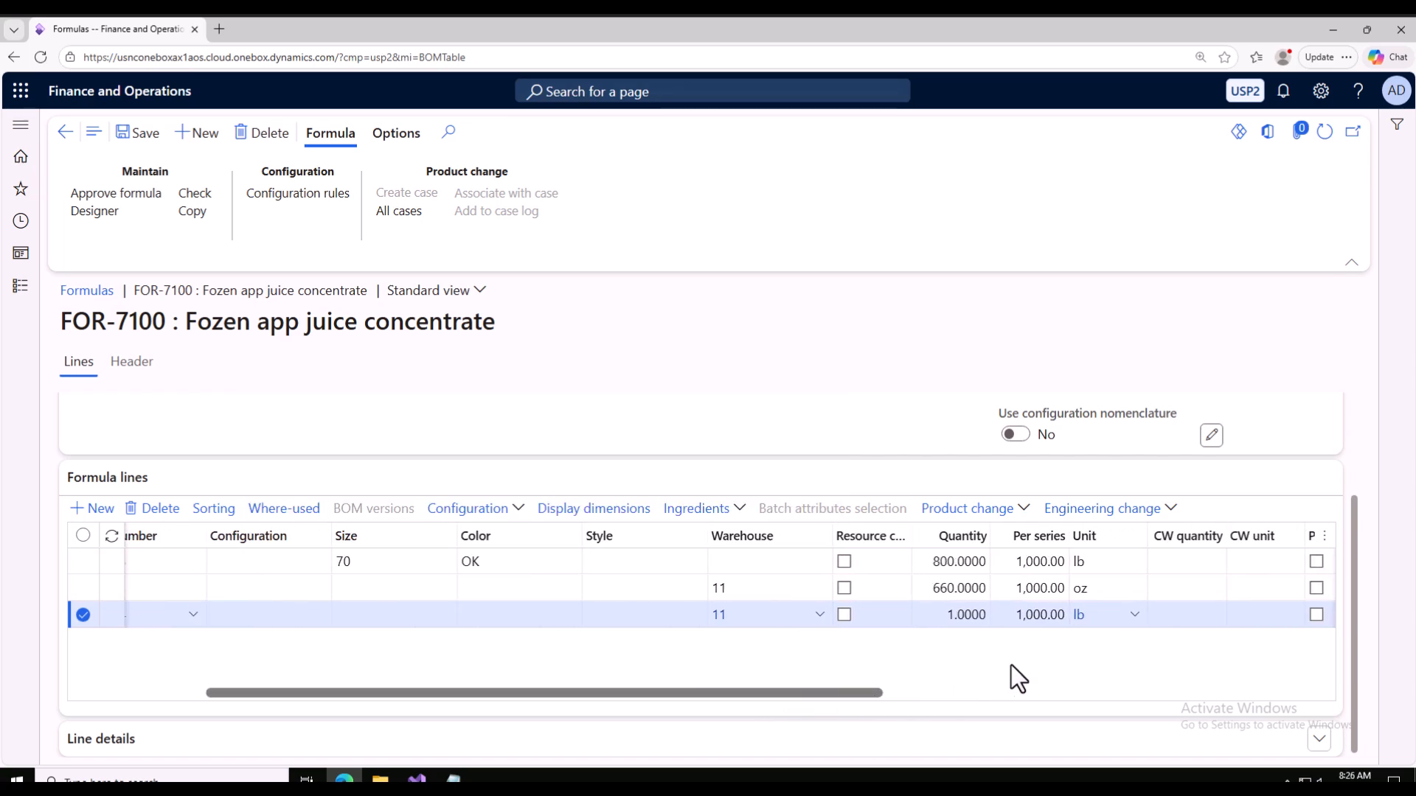
{"action": "left_click_drag", "start_coordinate": [955, 612], "coordinate": [946, 611]}
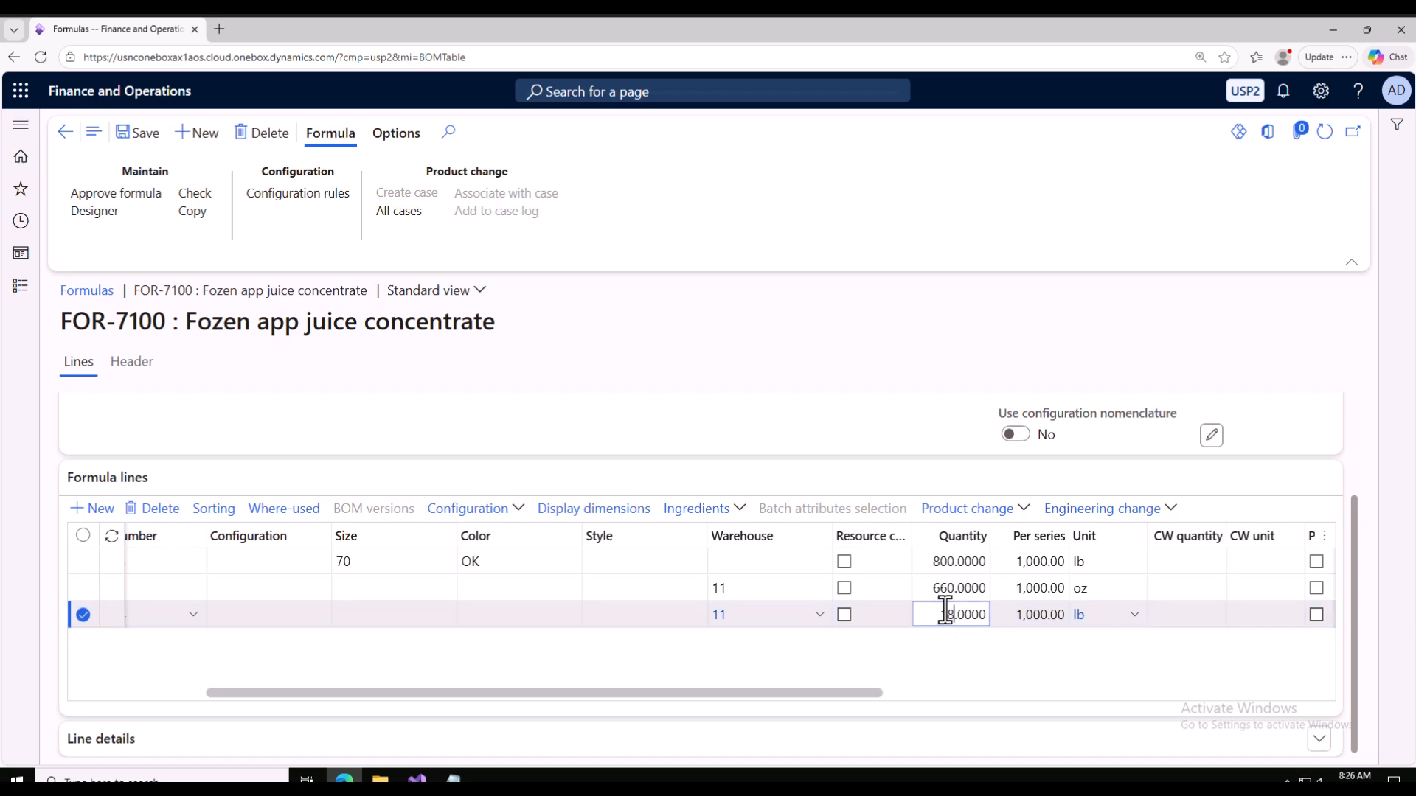
{"action": "left_click", "coordinate": [825, 662]}
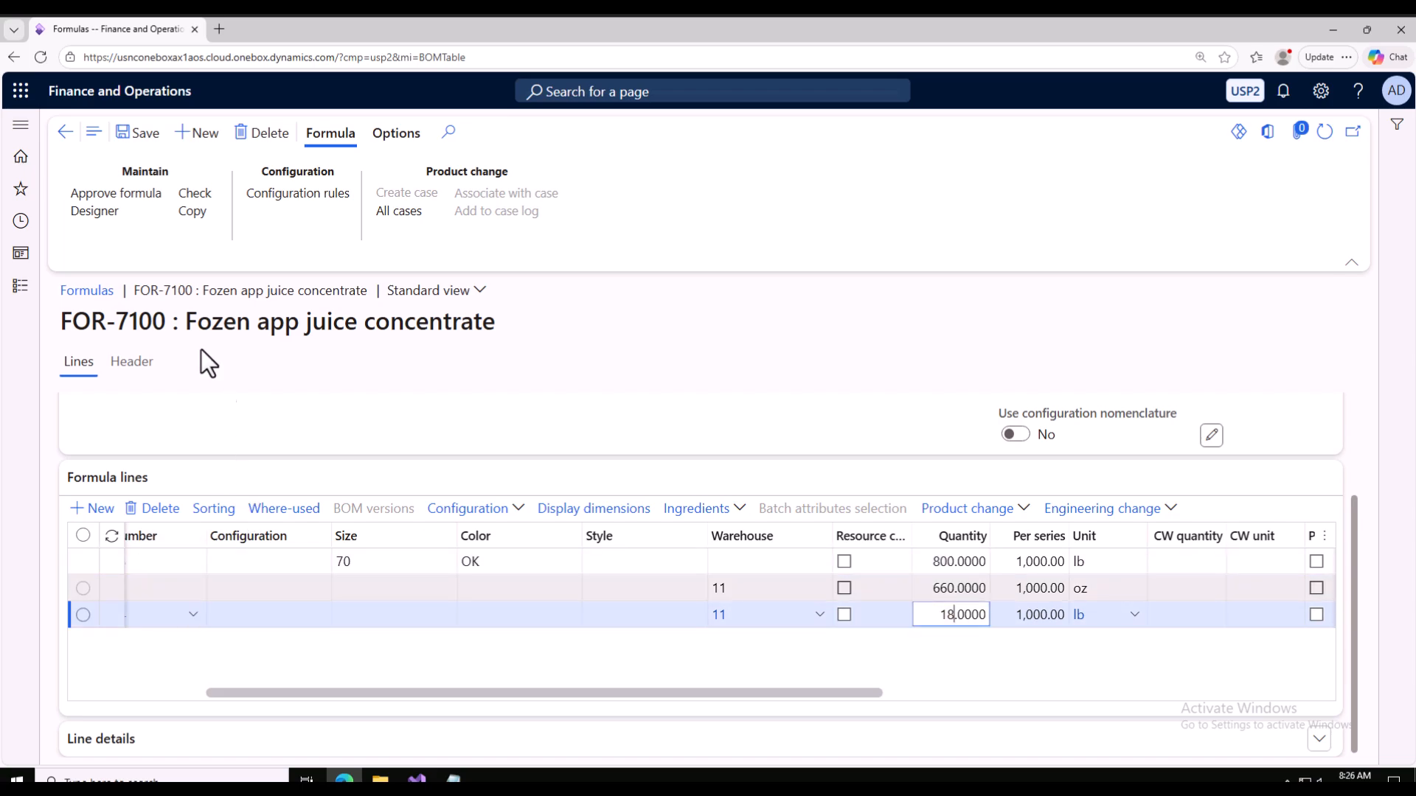
{"action": "left_click_drag", "start_coordinate": [196, 322], "coordinate": [257, 322]}
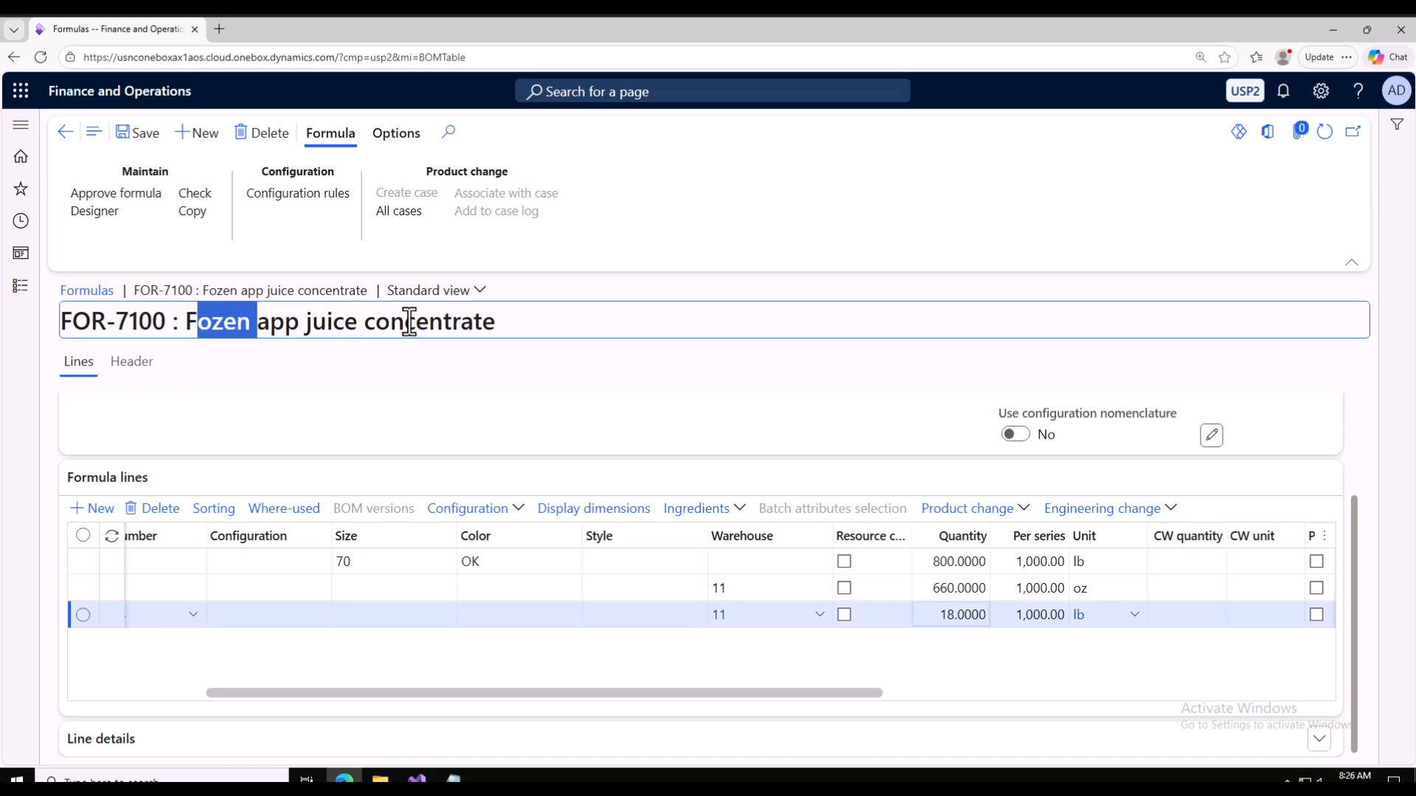
{"action": "left_click_drag", "start_coordinate": [391, 322], "coordinate": [472, 323]}
{"action": "left_click_drag", "start_coordinate": [411, 691], "coordinate": [142, 683]}
{"action": "left_click", "coordinate": [133, 137]}
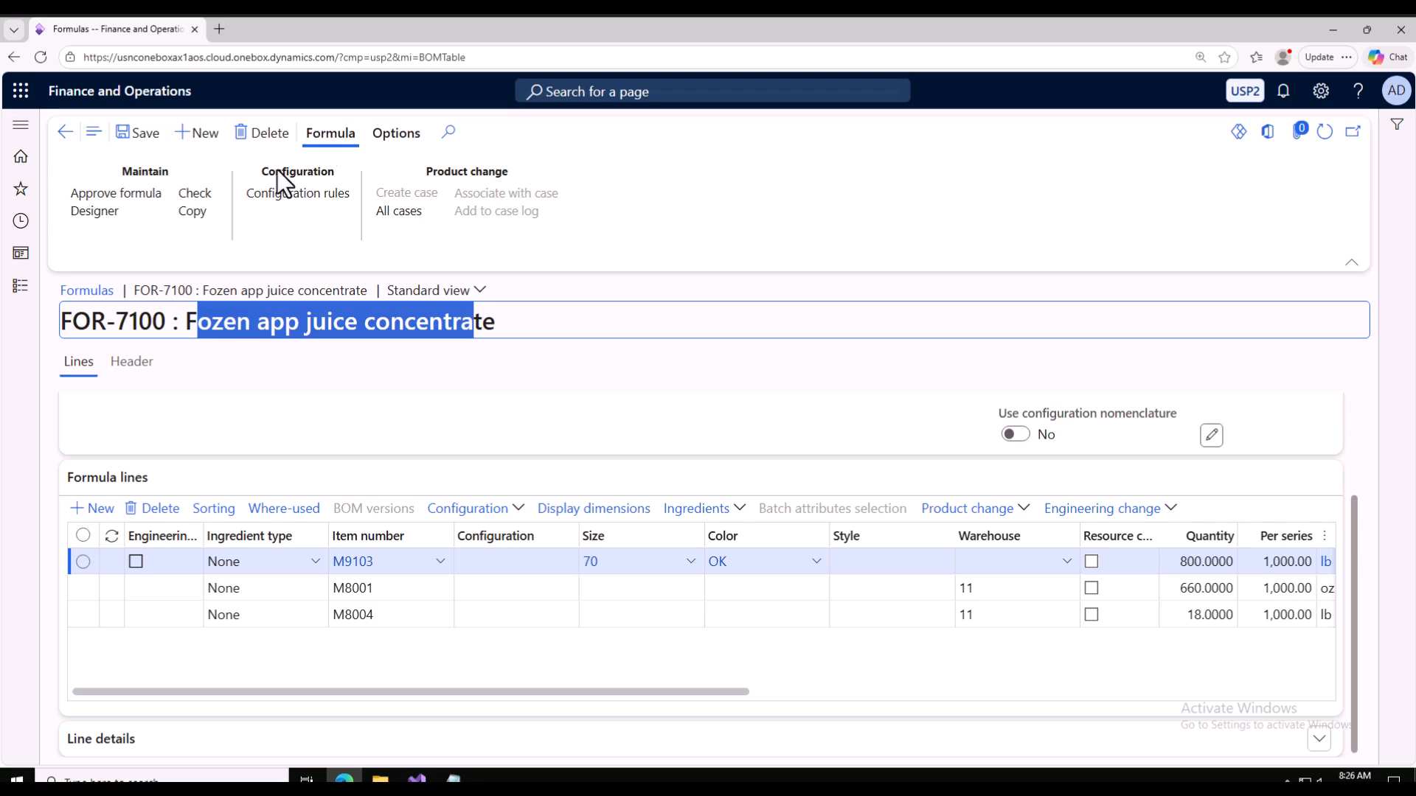
{"action": "left_click", "coordinate": [139, 136]}
Start approving the formula and try to confirm the approval with the preset approver
{"action": "left_click", "coordinate": [137, 194]}
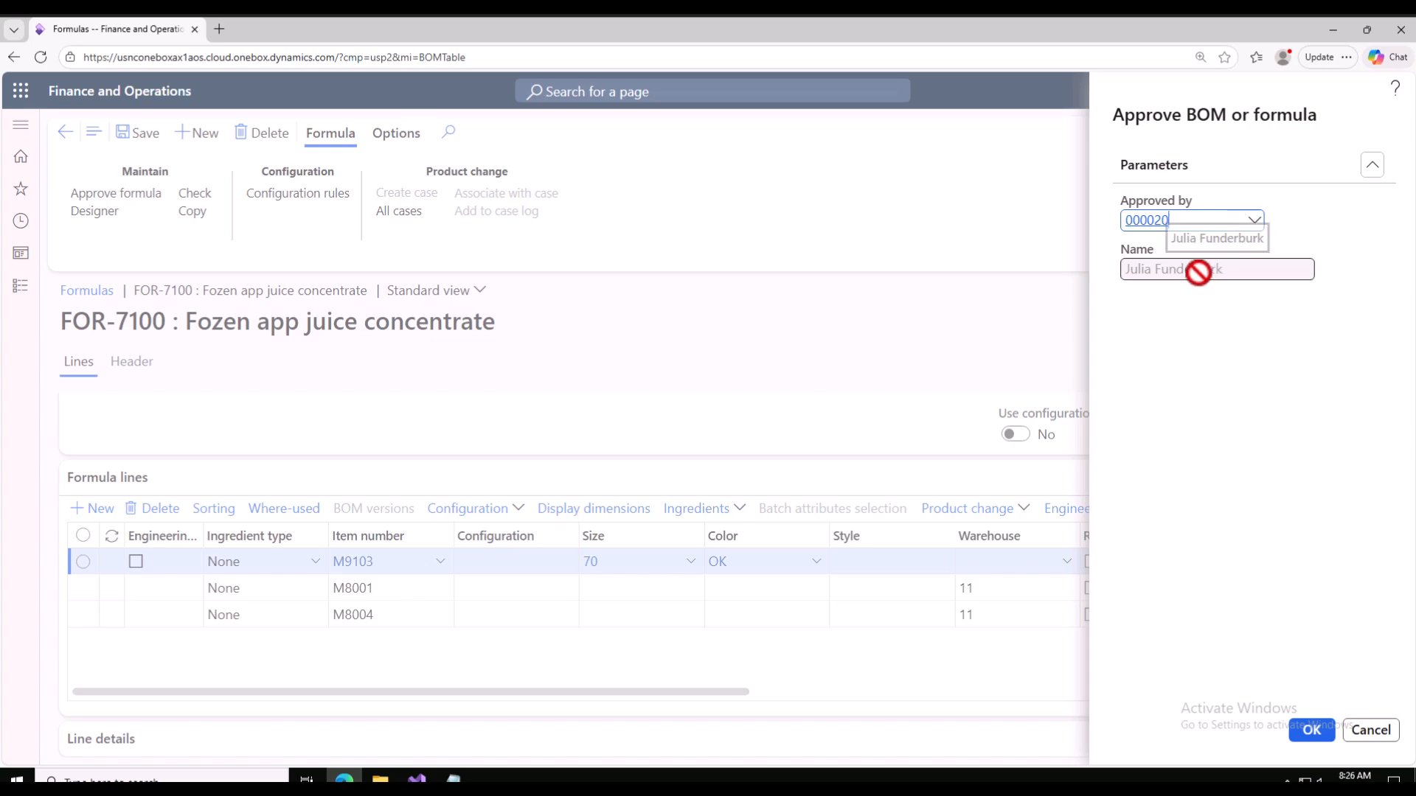
{"action": "left_click", "coordinate": [1255, 221]}
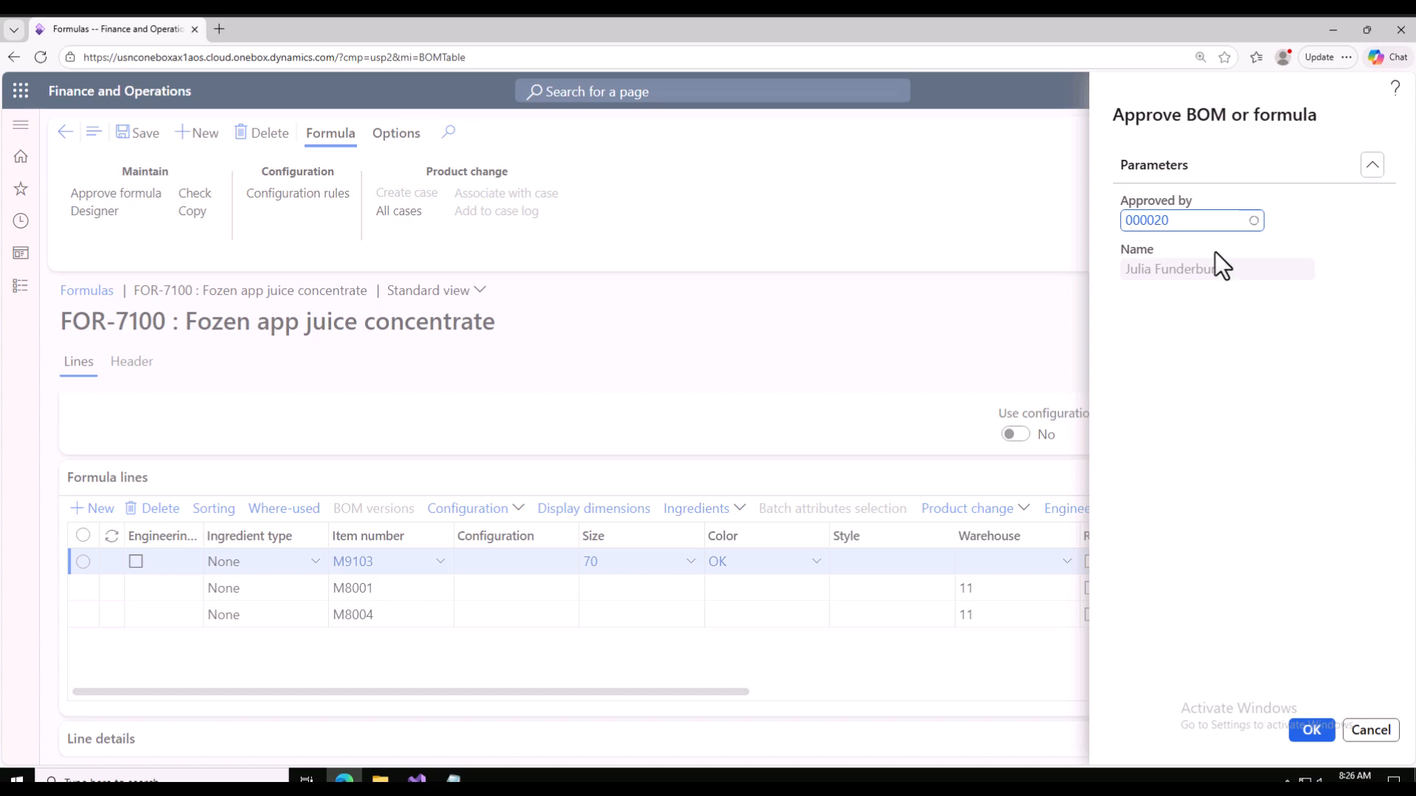
{"action": "left_click", "coordinate": [1246, 225]}
{"action": "left_click", "coordinate": [1314, 730]}
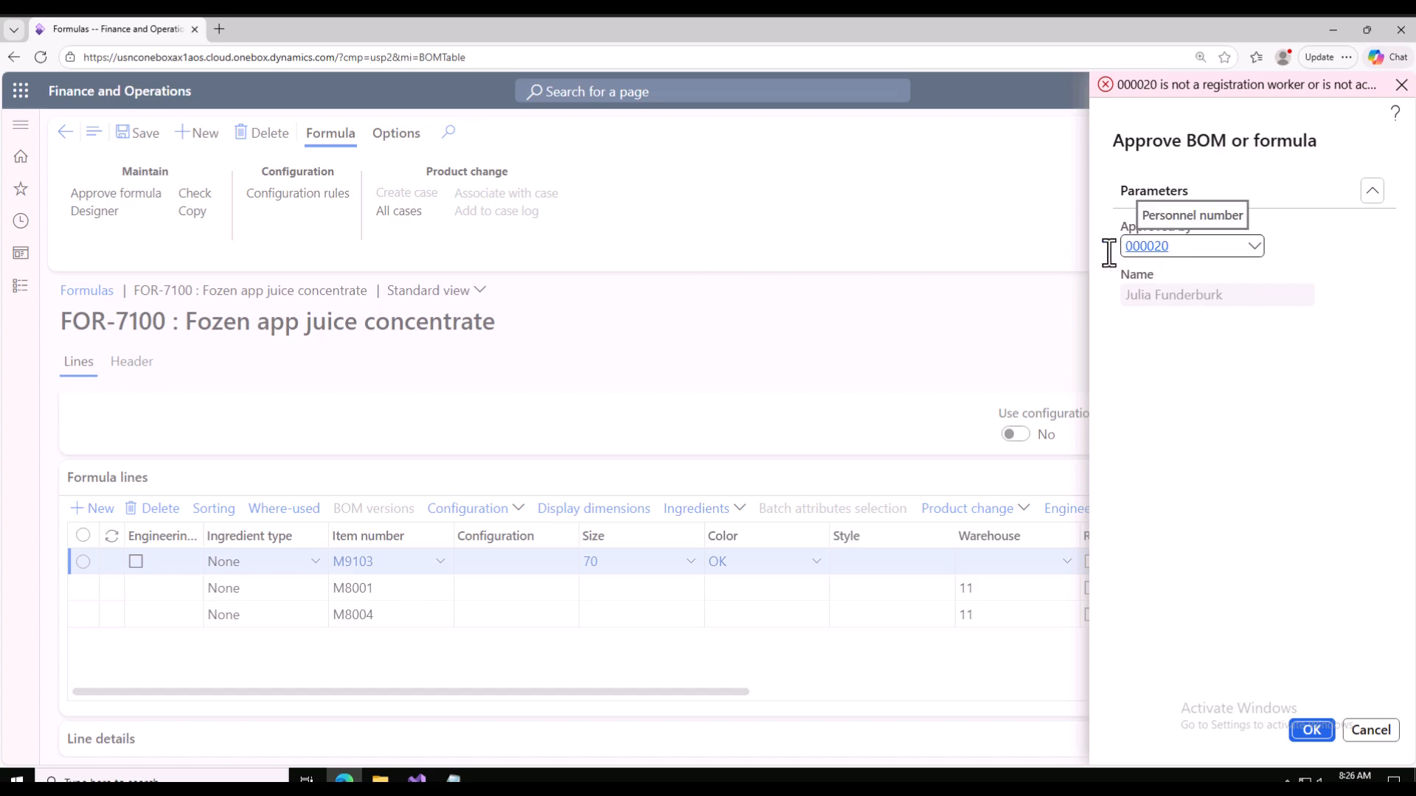
Replace the formula's preset approver with a partial personnel number and look up the Production Manager among the workers
{"action": "left_click", "coordinate": [1139, 246]}
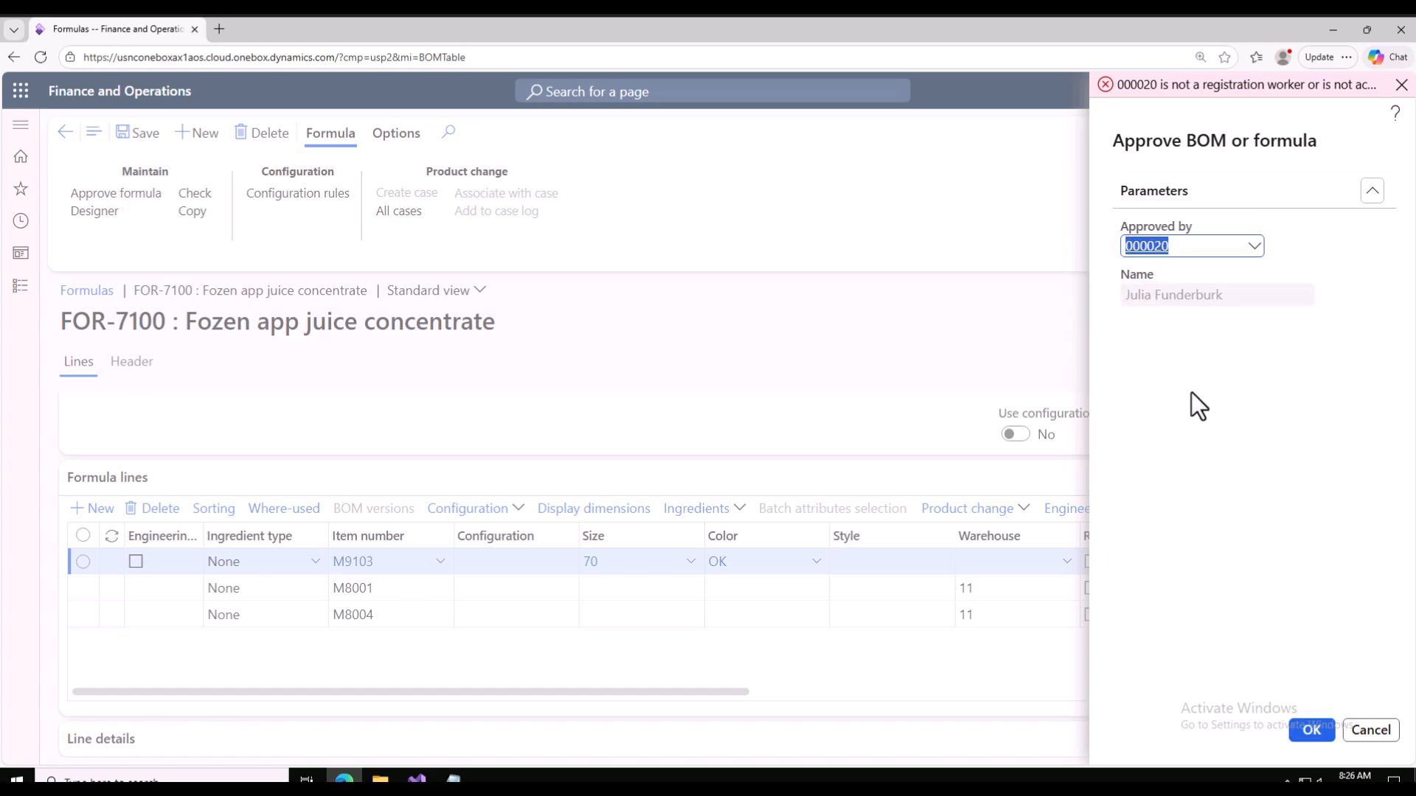
{"action": "left_click", "coordinate": [1154, 248]}
{"action": "double_click", "coordinate": [1155, 248]}
{"action": "left_click", "coordinate": [1155, 249]}
{"action": "left_click_drag", "start_coordinate": [1252, 247], "coordinate": [1099, 248]}
{"action": "key", "text": "BackSpace"}
{"action": "type", "text": "00052"}
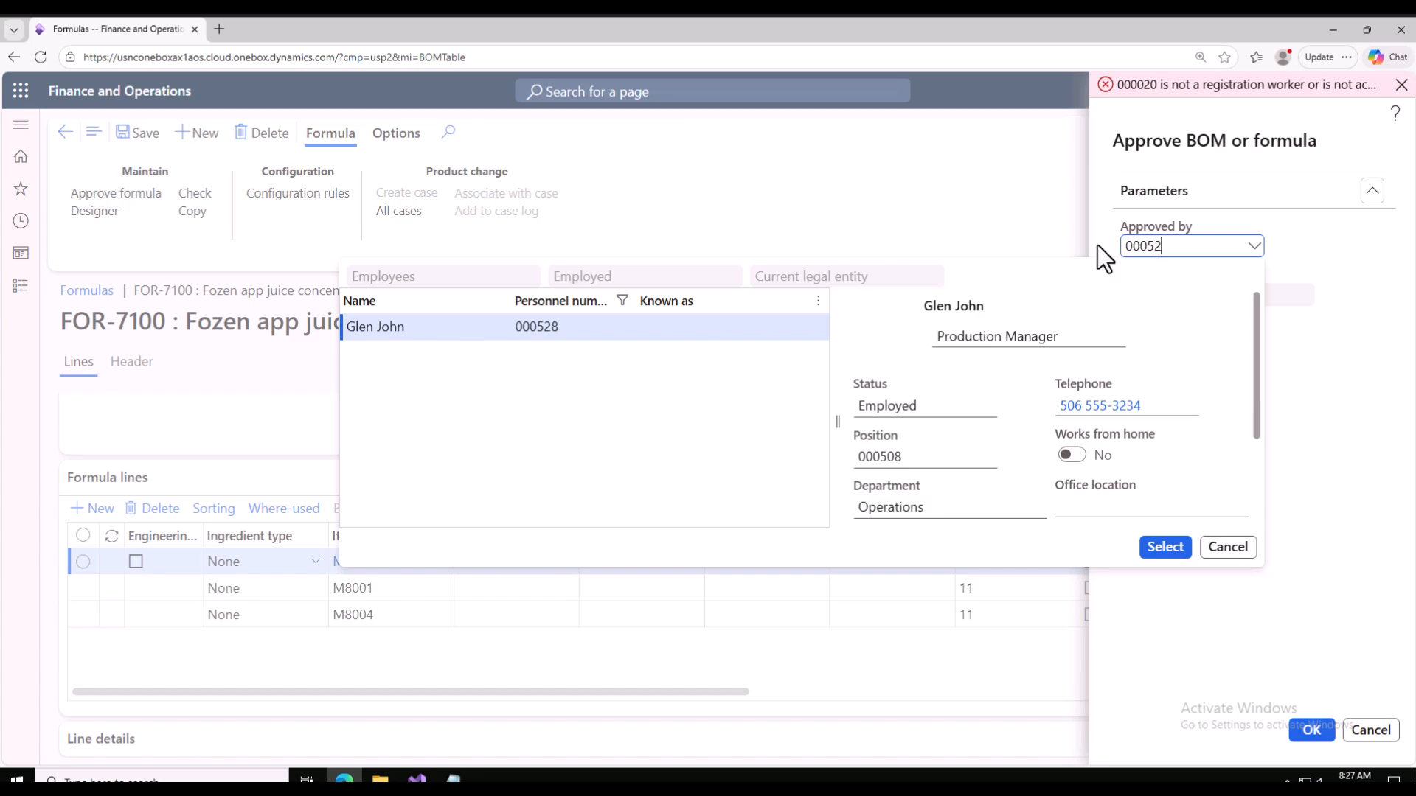
{"action": "left_click", "coordinate": [493, 326]}
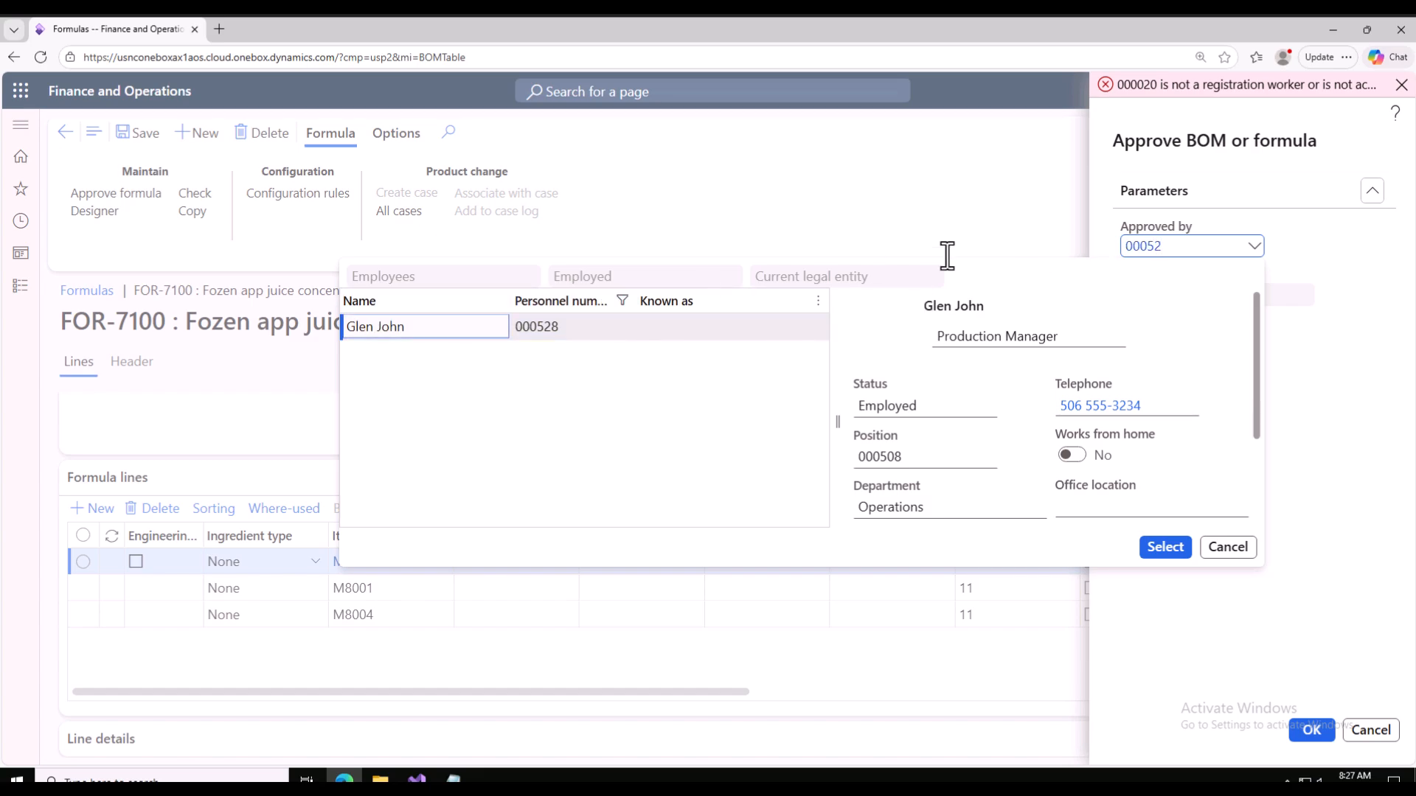
Complete the Production Manager's personnel number as the approver and approve formula FOR-7100
{"action": "left_click", "coordinate": [1404, 87]}
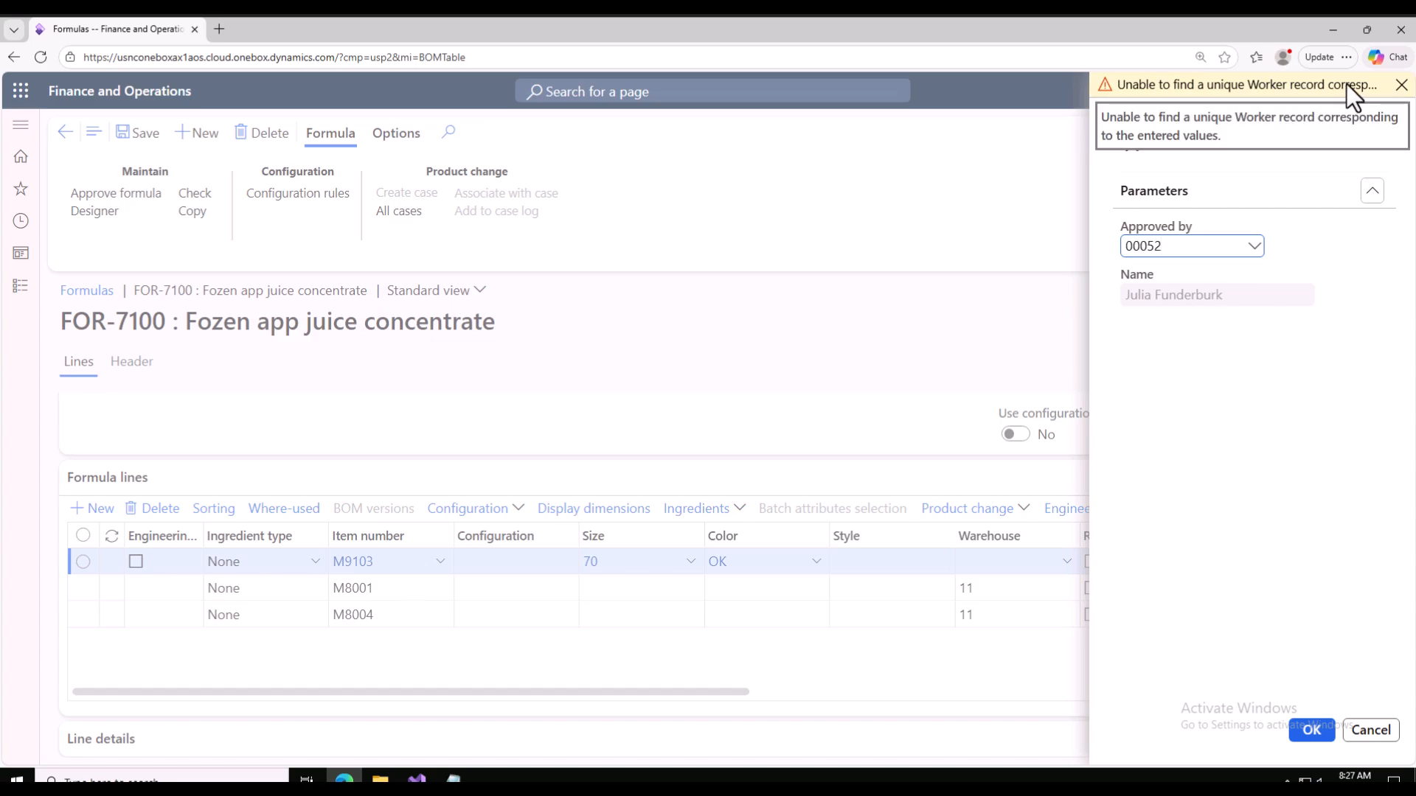
{"action": "left_click", "coordinate": [1401, 85]}
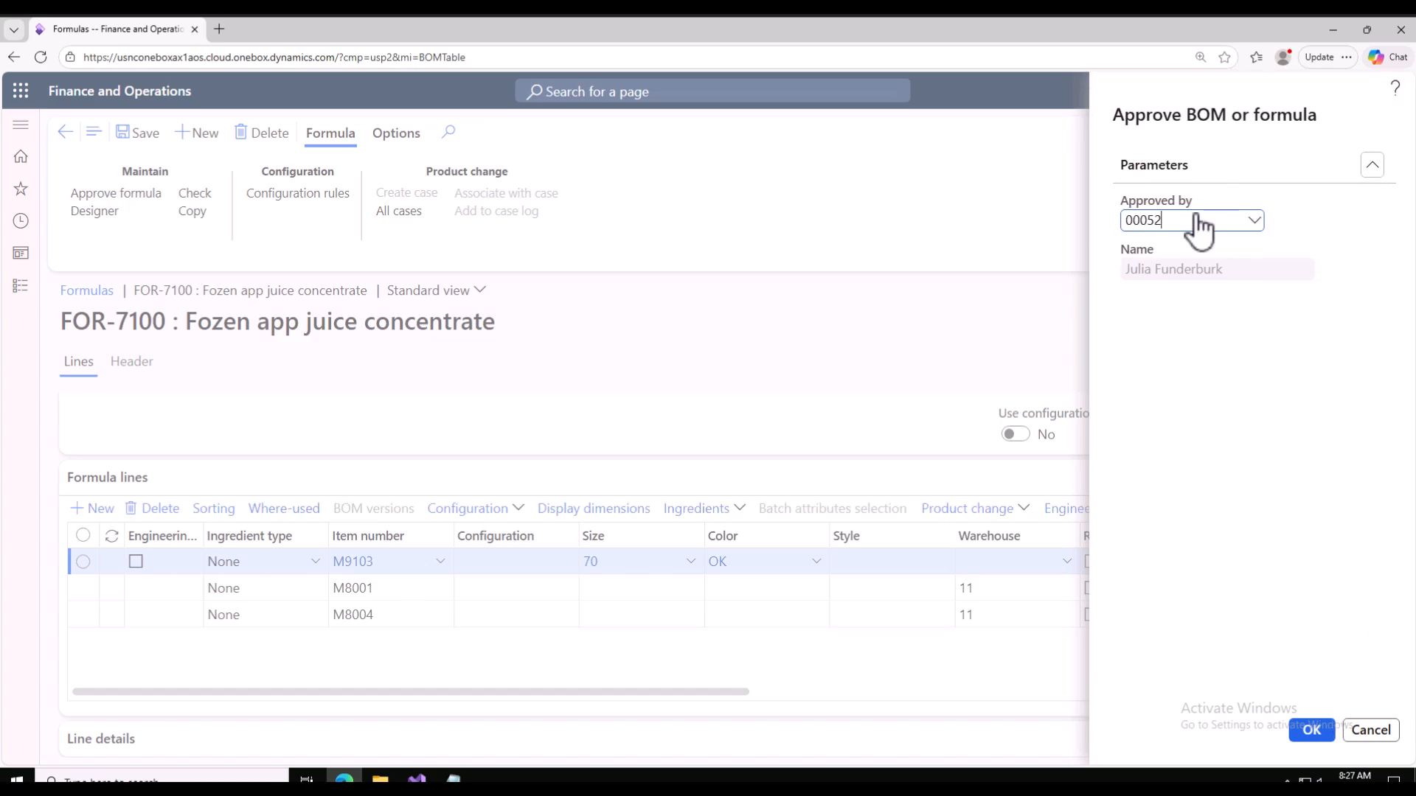
{"action": "type", "text": "8"}
{"action": "left_click", "coordinate": [1268, 416]}
{"action": "left_click", "coordinate": [1311, 730]}
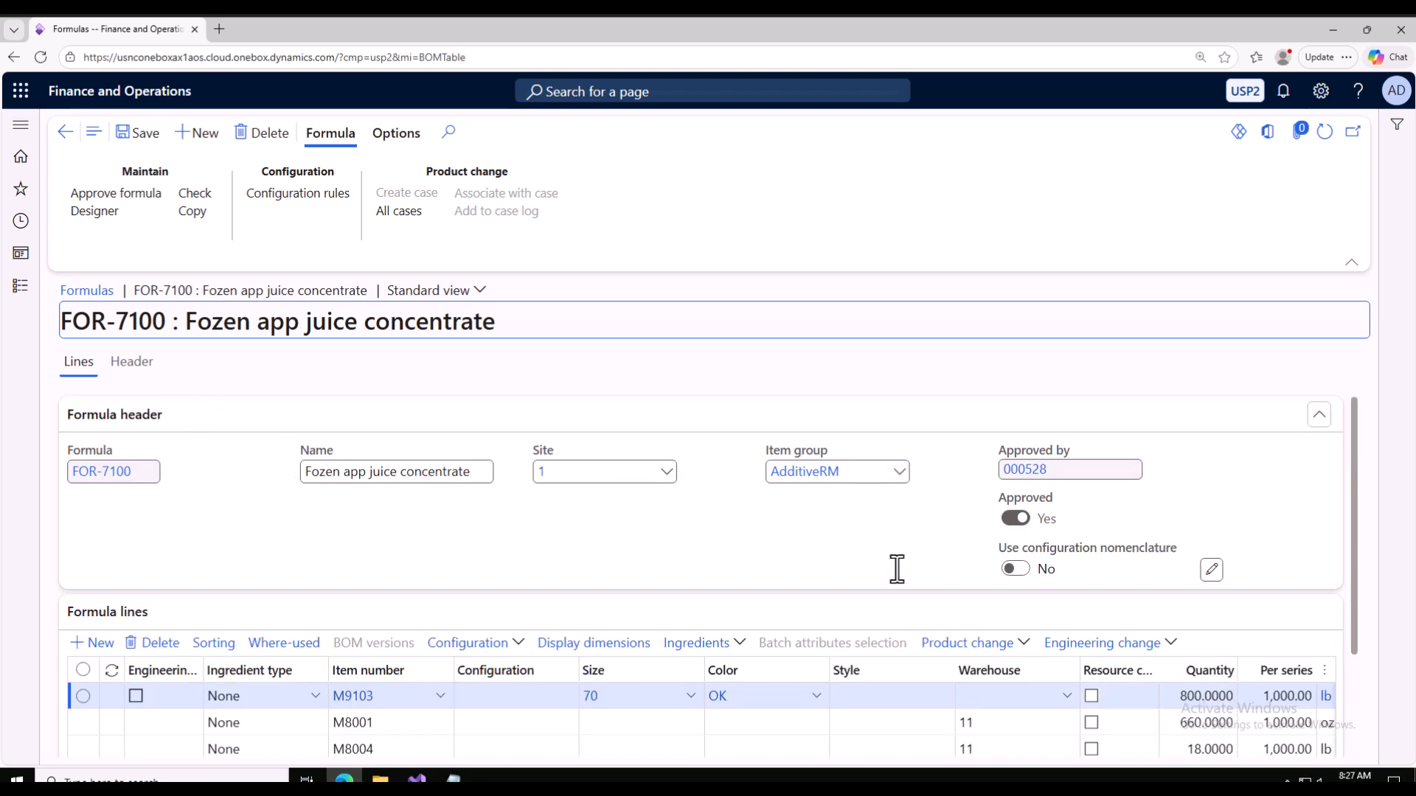
Open the header view of FOR-7100, return to its formula versions and try to activate the version
{"action": "left_click", "coordinate": [132, 362]}
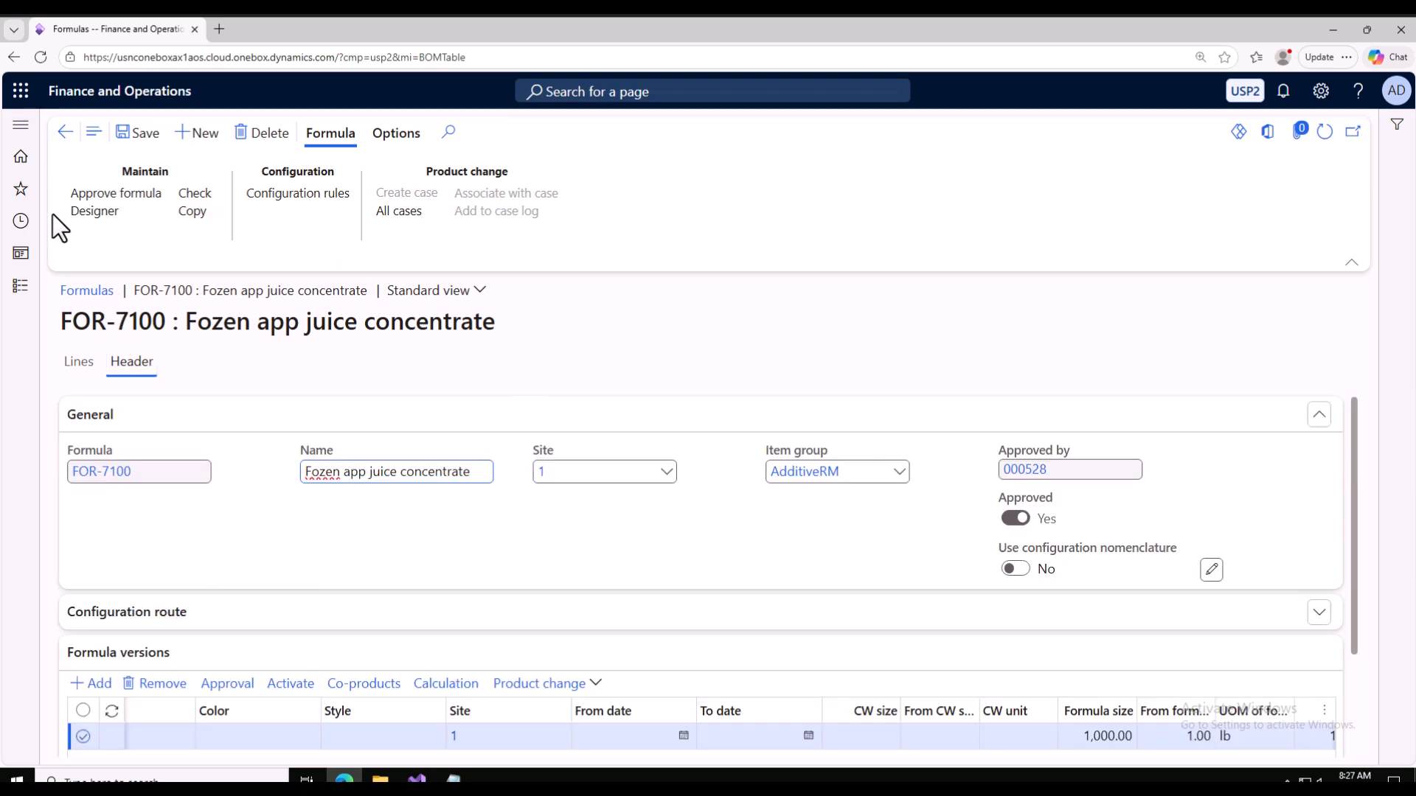
{"action": "left_click", "coordinate": [65, 133]}
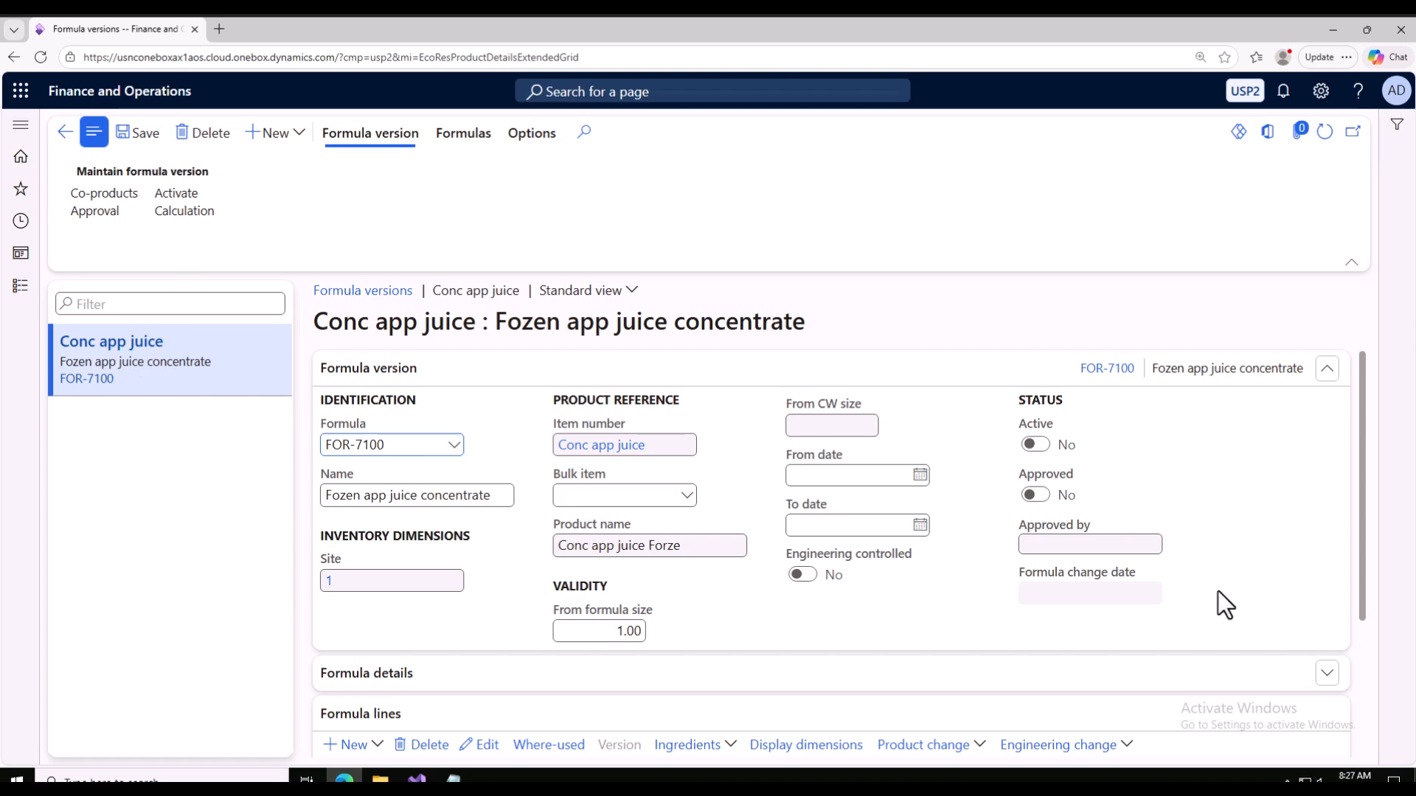
{"action": "left_click", "coordinate": [1325, 135]}
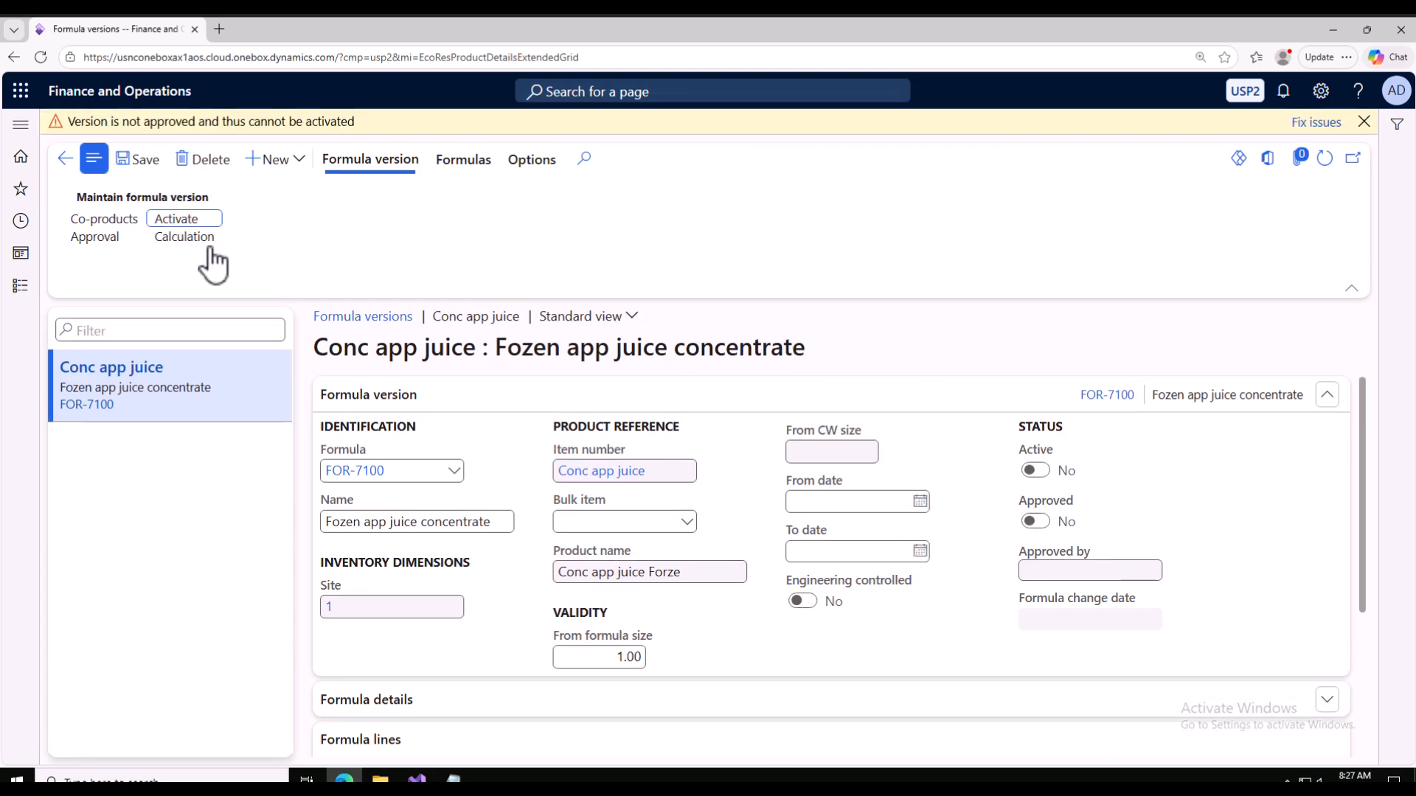
Approve the FOR-7100 formula version with the Production Manager's personnel number as the approver
{"action": "left_click", "coordinate": [103, 237]}
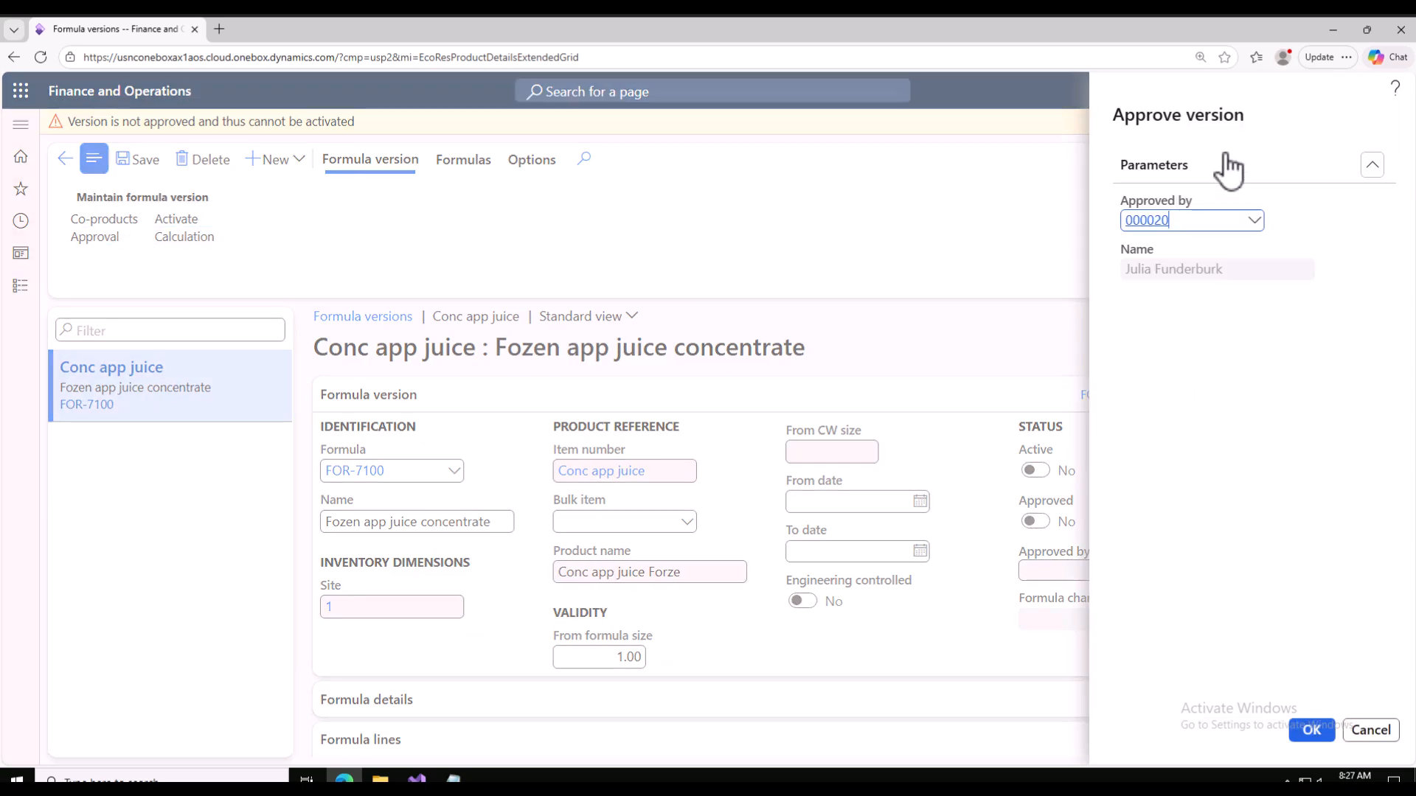
{"action": "left_click_drag", "start_coordinate": [1201, 221], "coordinate": [1056, 243]}
{"action": "type", "text": "000528"}
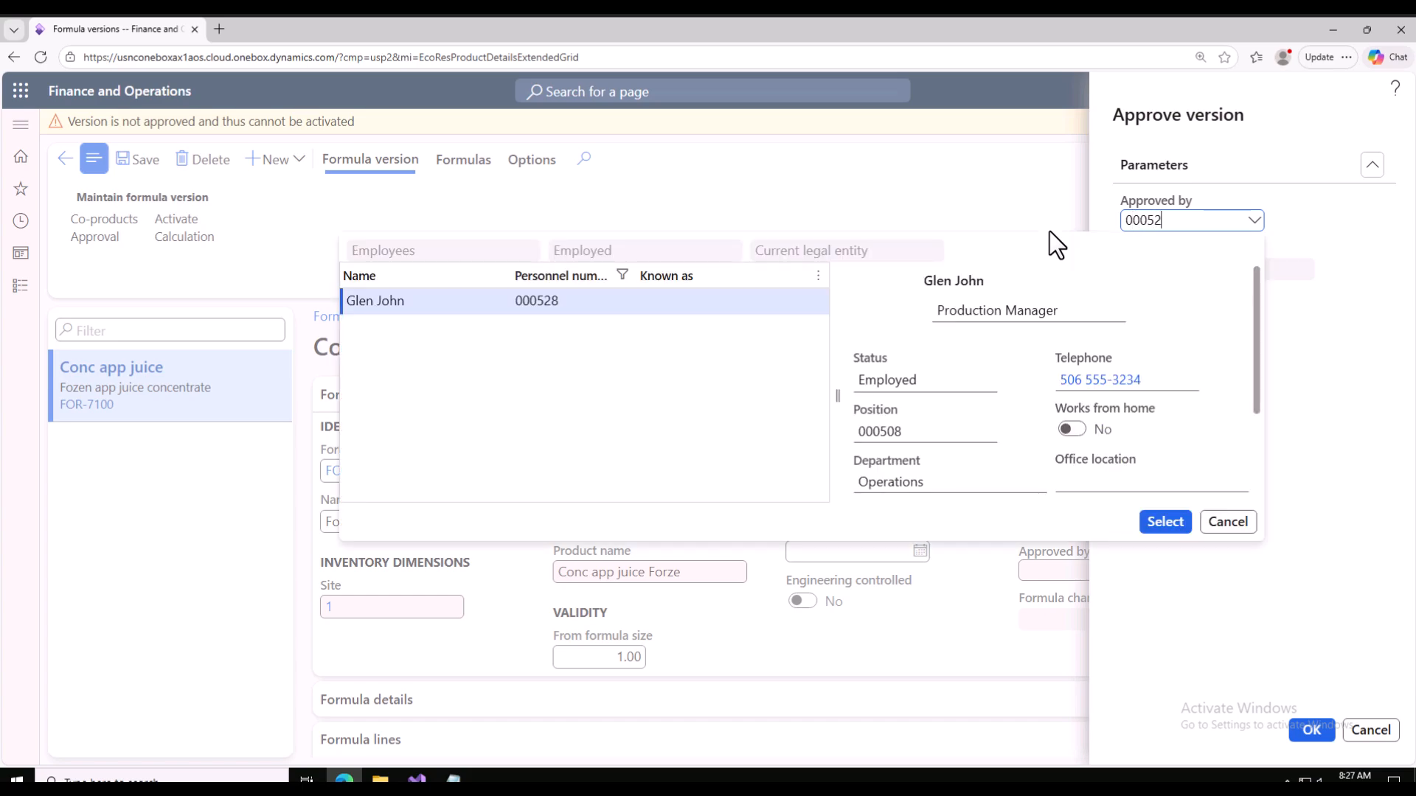
{"action": "left_click", "coordinate": [1169, 525]}
{"action": "left_click", "coordinate": [1311, 731]}
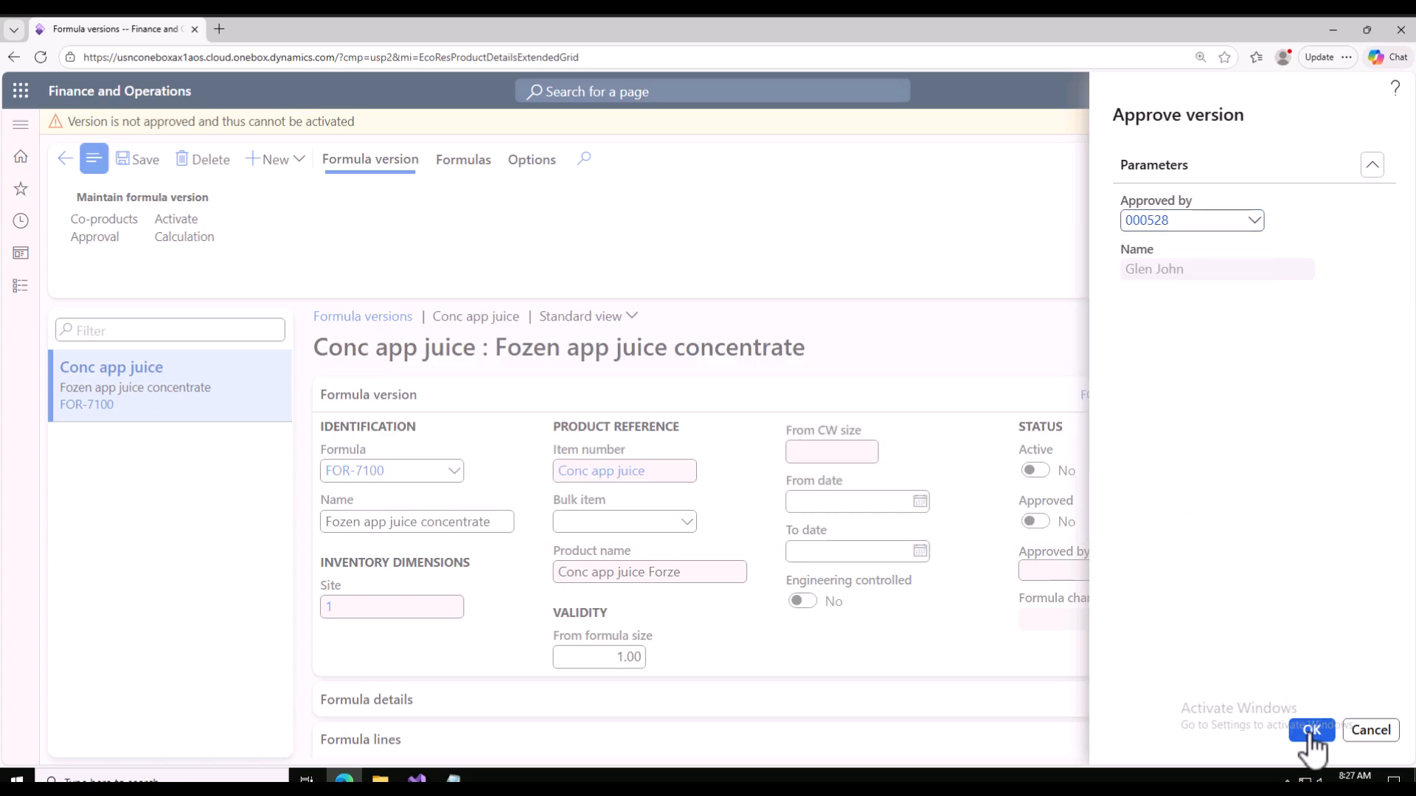
Activate the FOR-7100 formula version, dismiss the old warning and refresh the record
{"action": "left_click", "coordinate": [177, 219]}
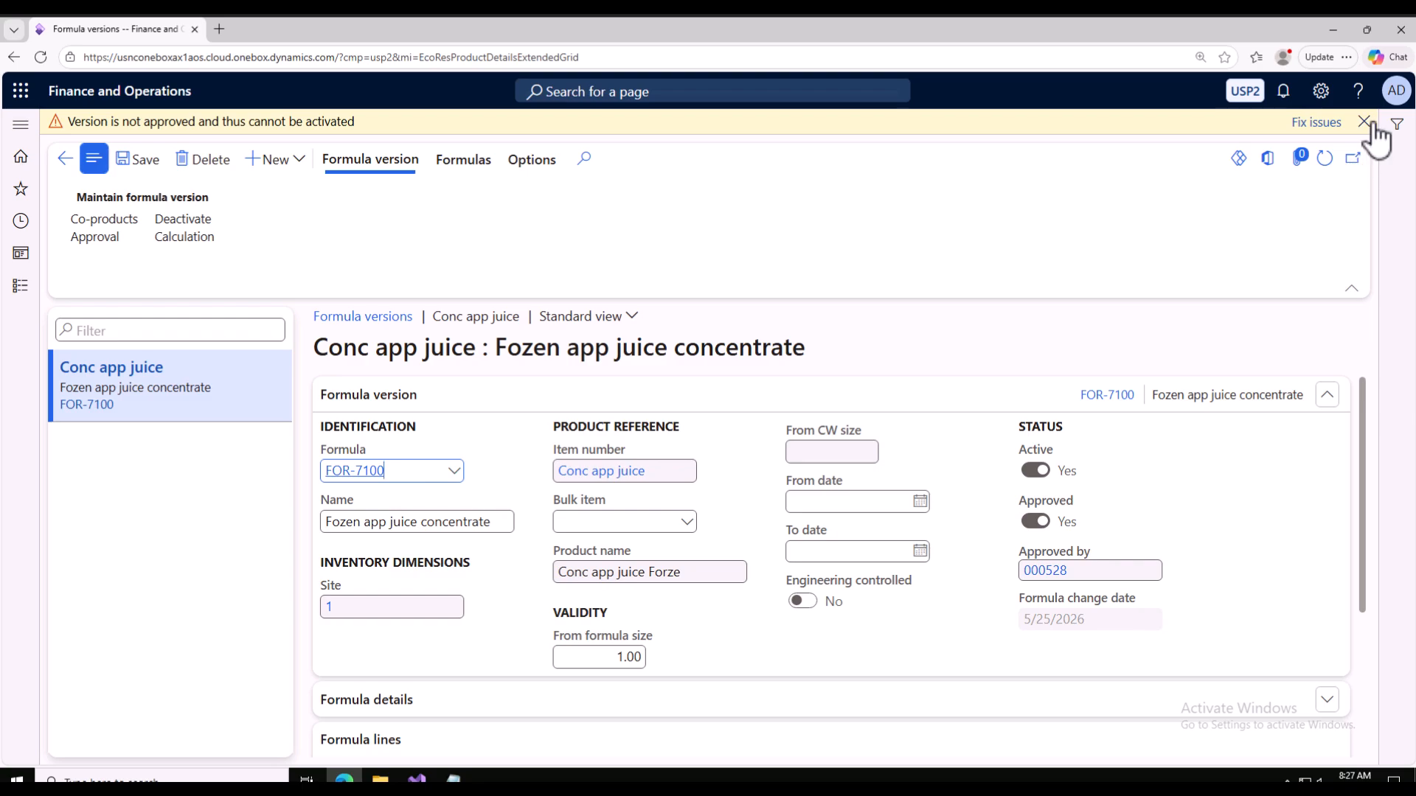
{"action": "left_click", "coordinate": [1363, 122]}
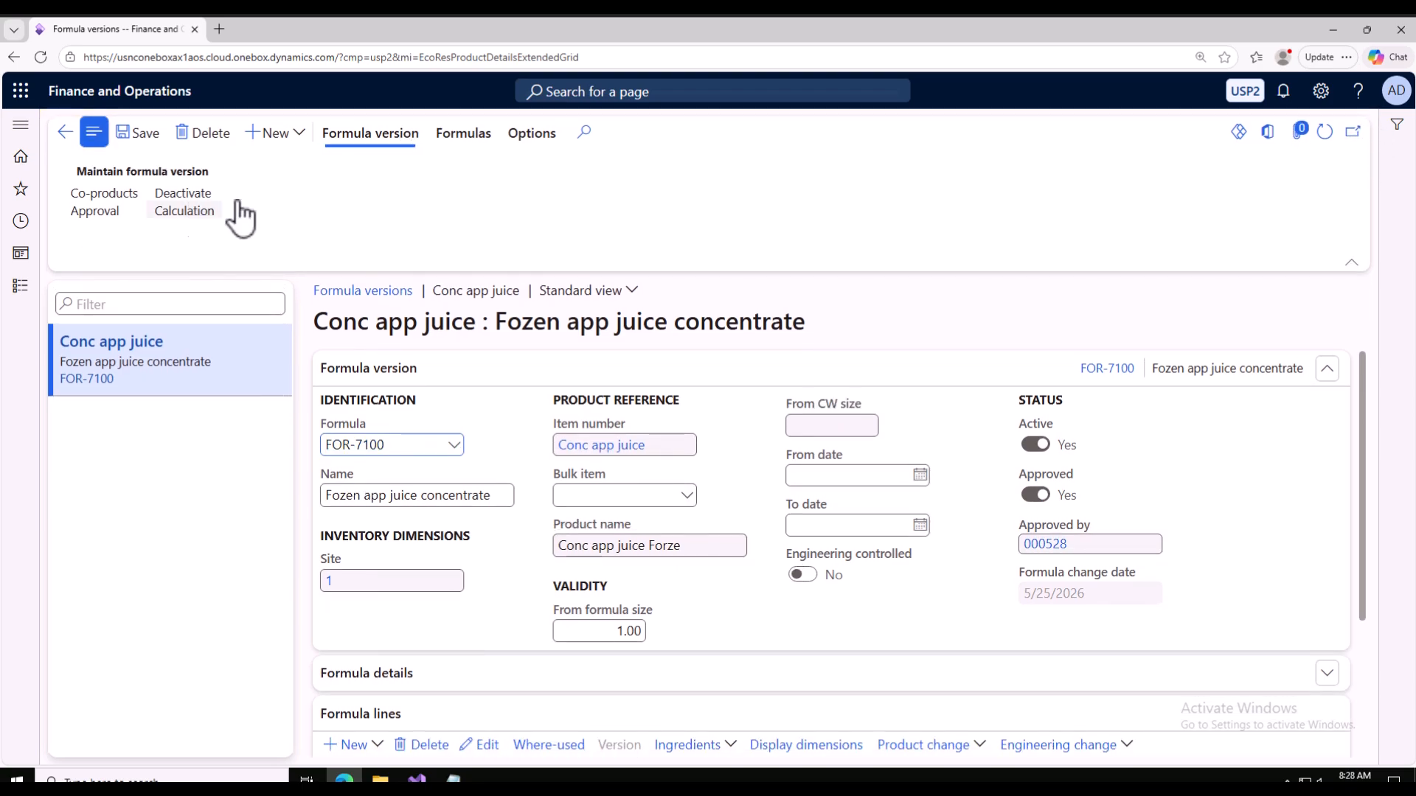
{"action": "left_click", "coordinate": [1325, 132]}
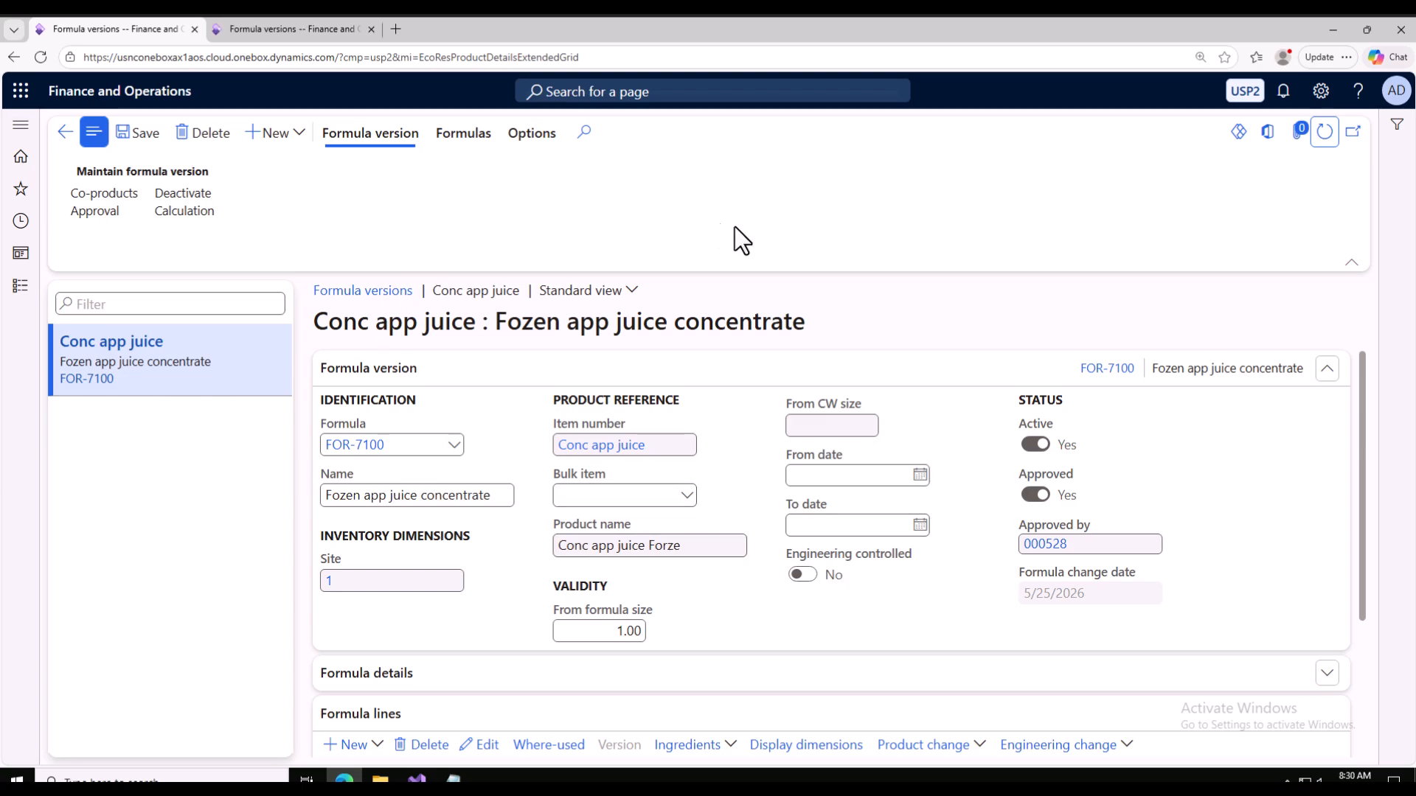
Examine the formula lines of FOR-7100, including their item numbers, quantities and units
{"action": "left_click", "coordinate": [984, 306]}
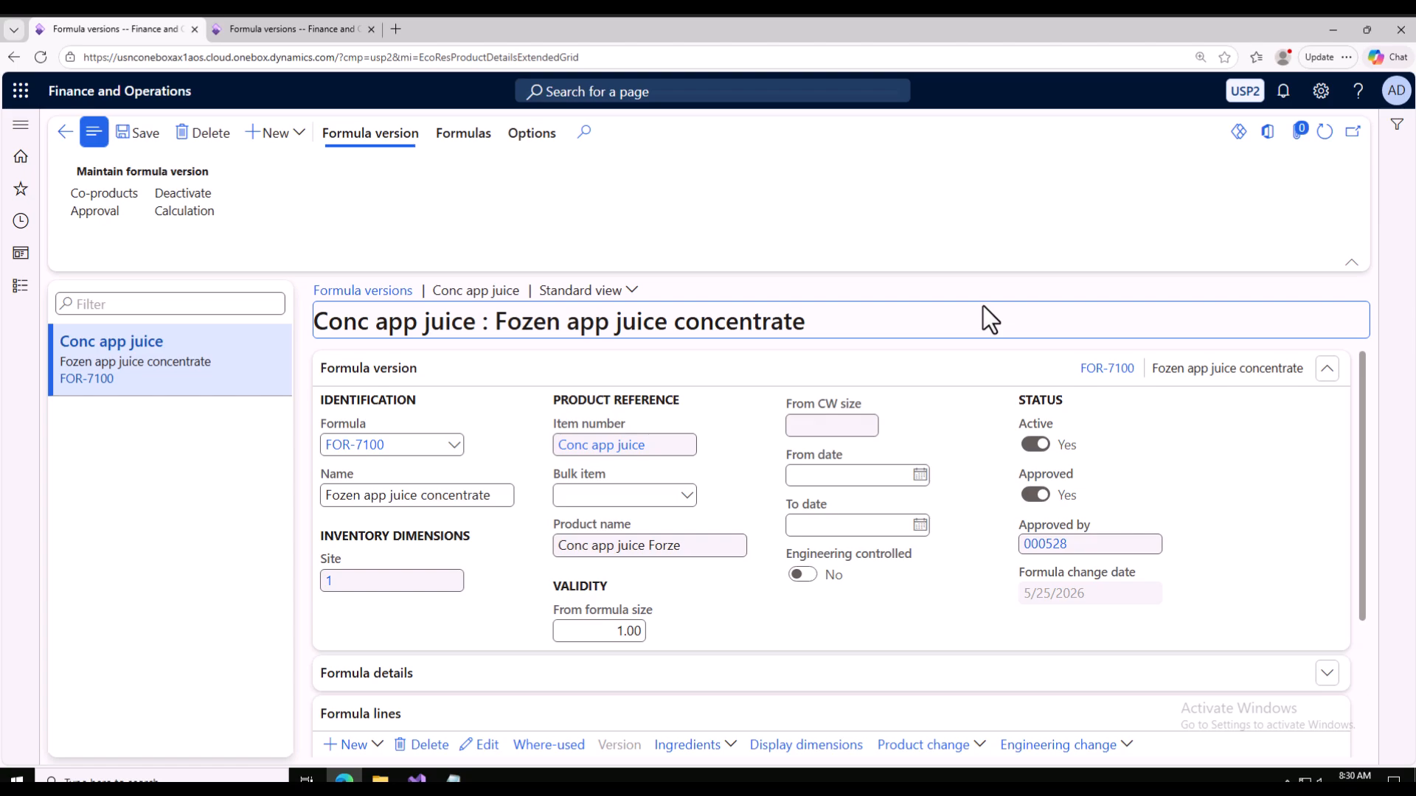
{"action": "scroll", "coordinate": [971, 409], "scroll_direction": "down", "scroll_amount": 2}
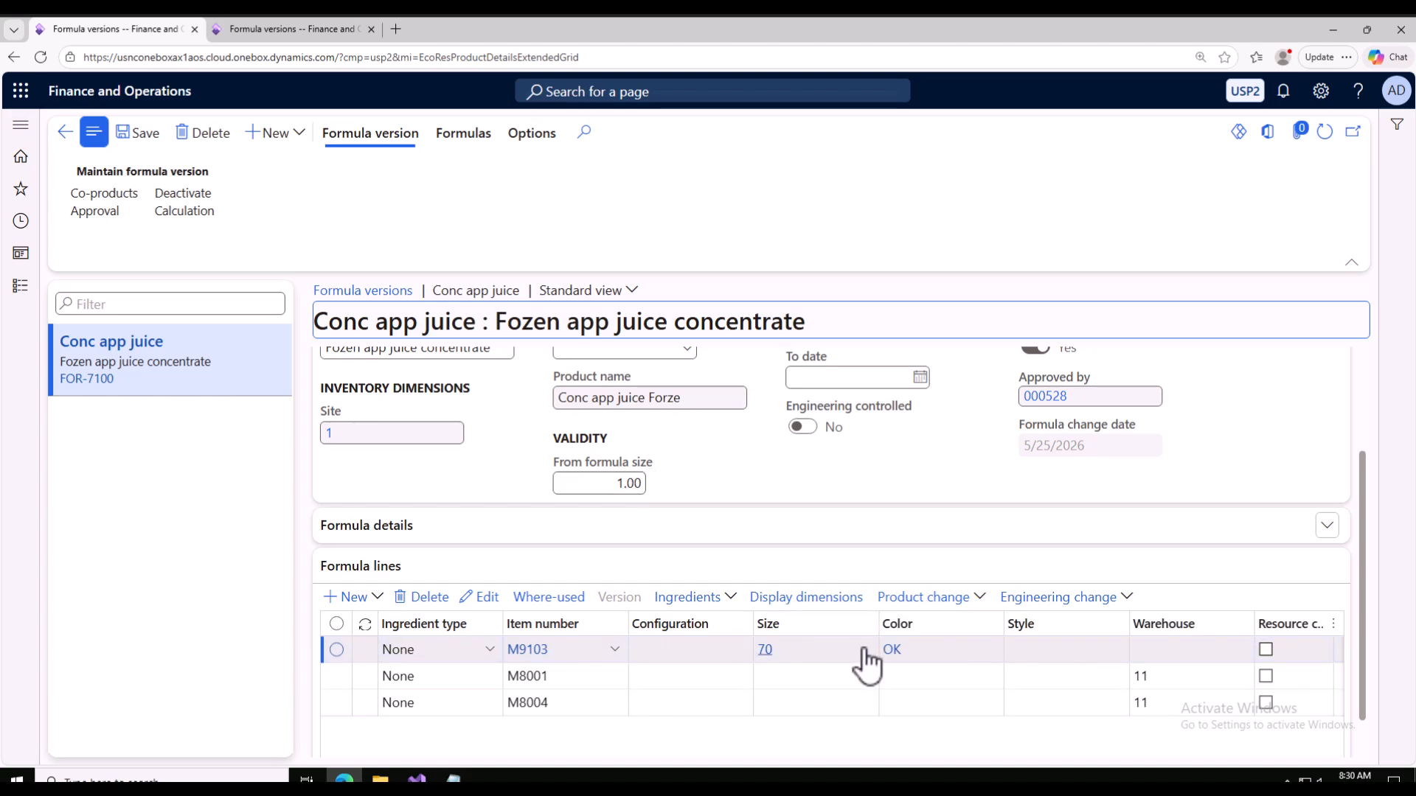
{"action": "left_click_drag", "start_coordinate": [495, 323], "coordinate": [820, 322]}
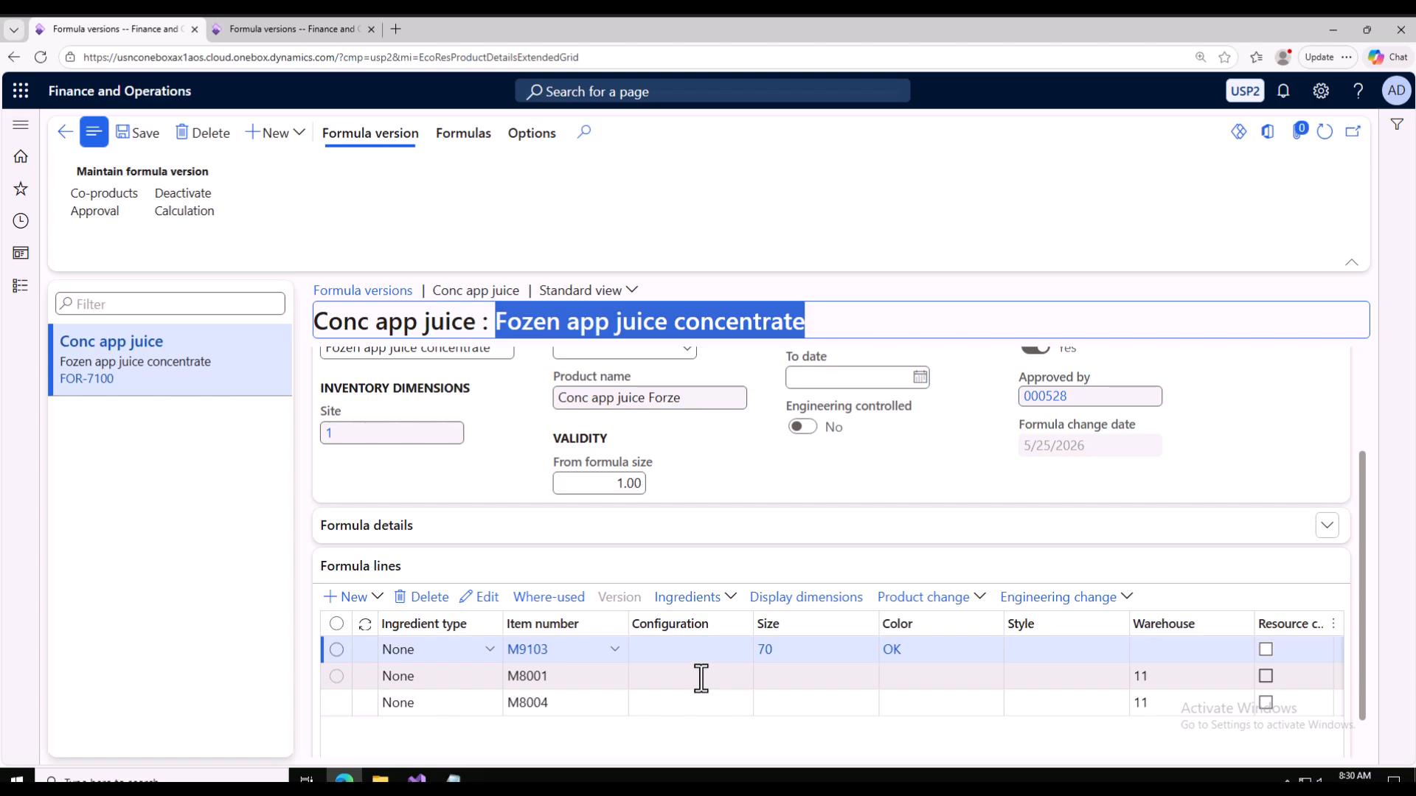
{"action": "left_click", "coordinate": [678, 678]}
{"action": "scroll", "coordinate": [595, 728], "scroll_direction": "down", "scroll_amount": 1}
{"action": "left_click_drag", "start_coordinate": [675, 733], "coordinate": [1033, 740]}
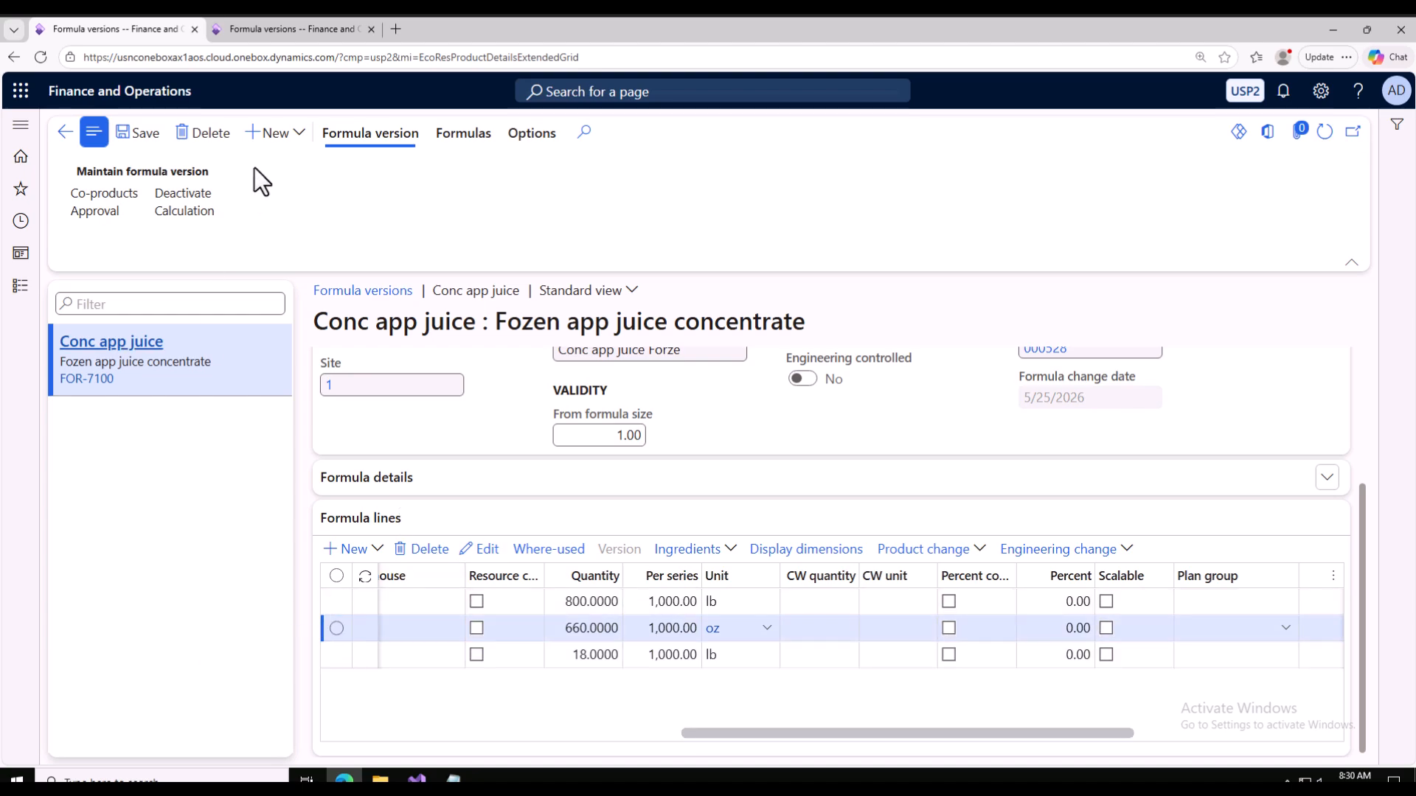
Create a new formula and formula version numbered V1, named Update ascorbic acid, for site 1 with copying enabled
{"action": "left_click", "coordinate": [284, 140]}
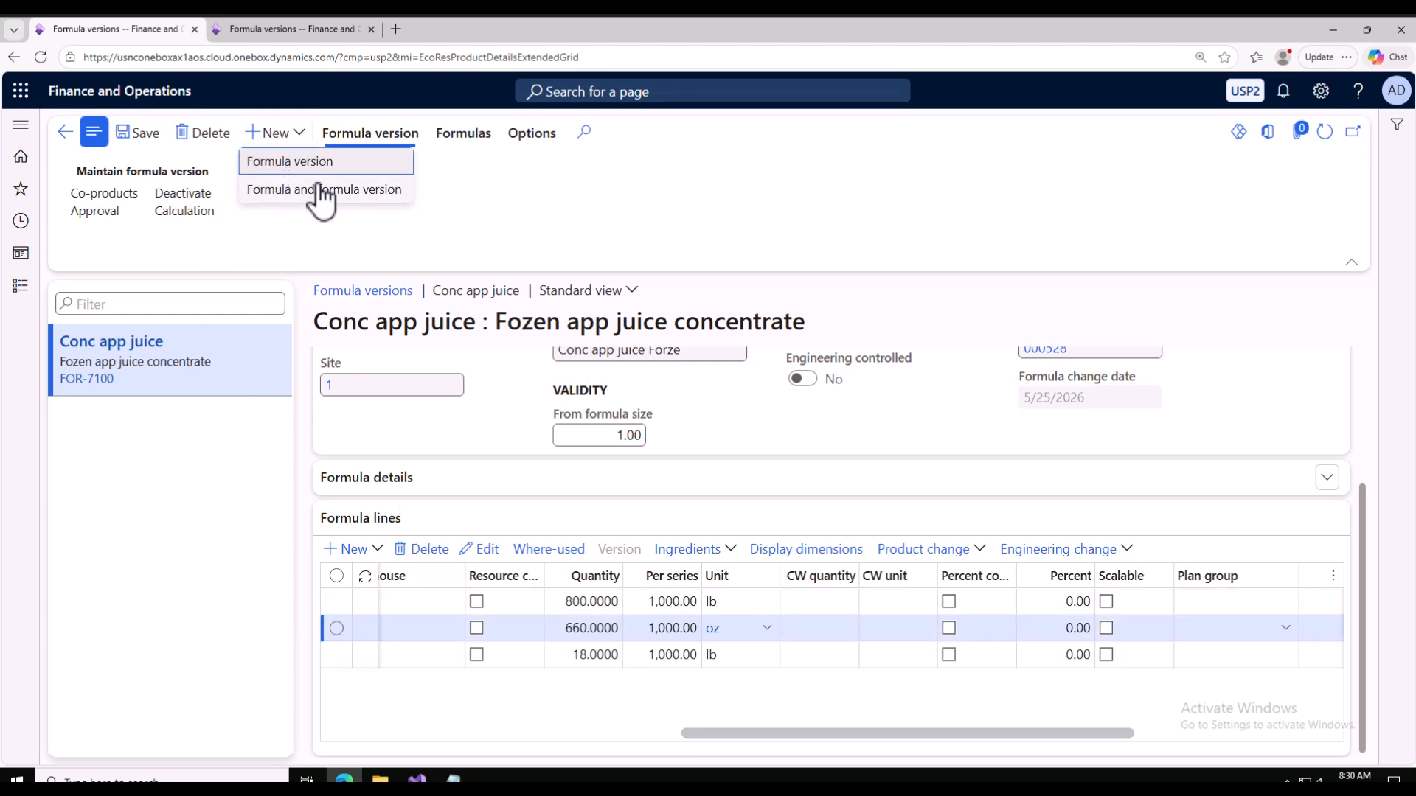
{"action": "left_click", "coordinate": [315, 189]}
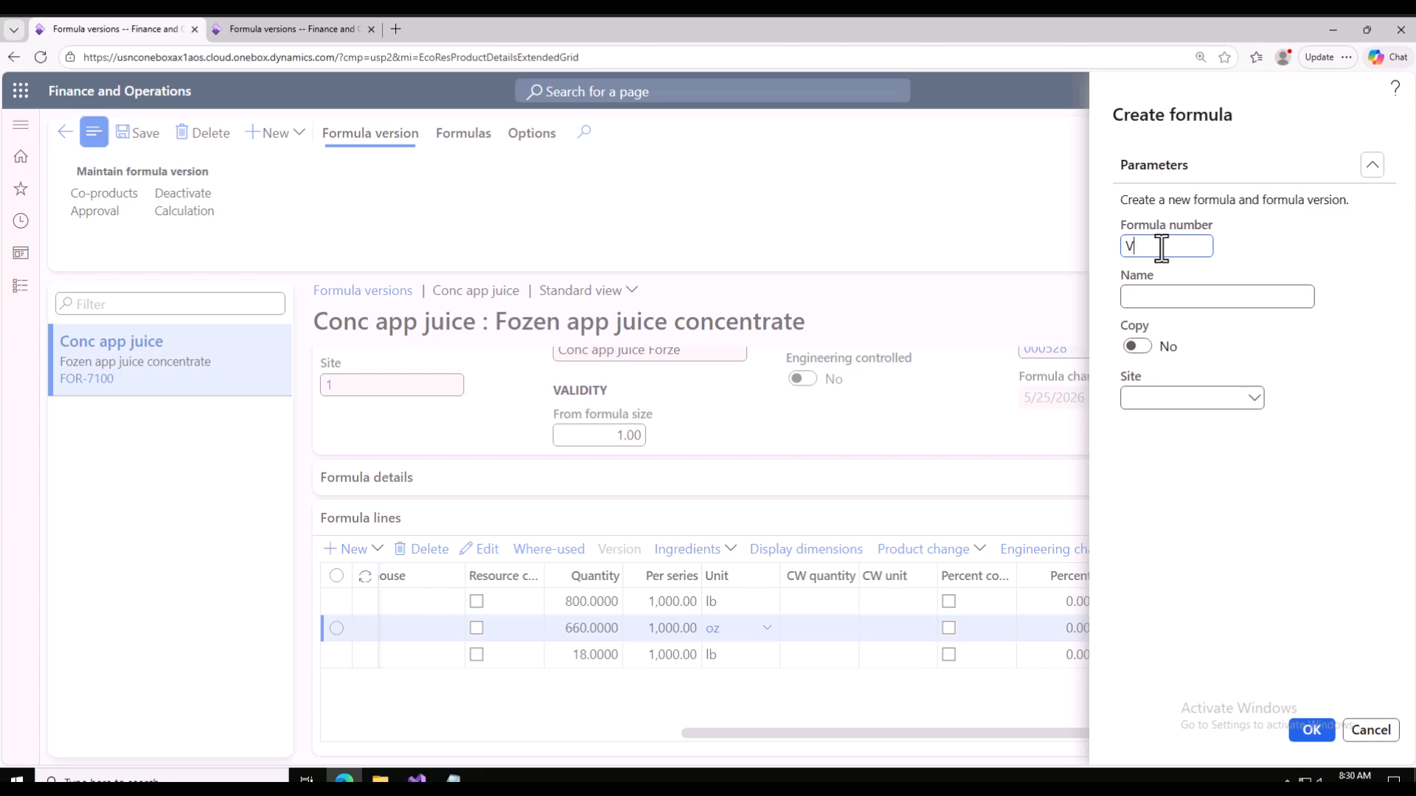
{"action": "type", "text": "V1"}
{"action": "left_click", "coordinate": [1185, 296]}
{"action": "type", "text": "Updates"}
{"action": "type", "text": "corbic acid"}
{"action": "left_click", "coordinate": [1142, 349]}
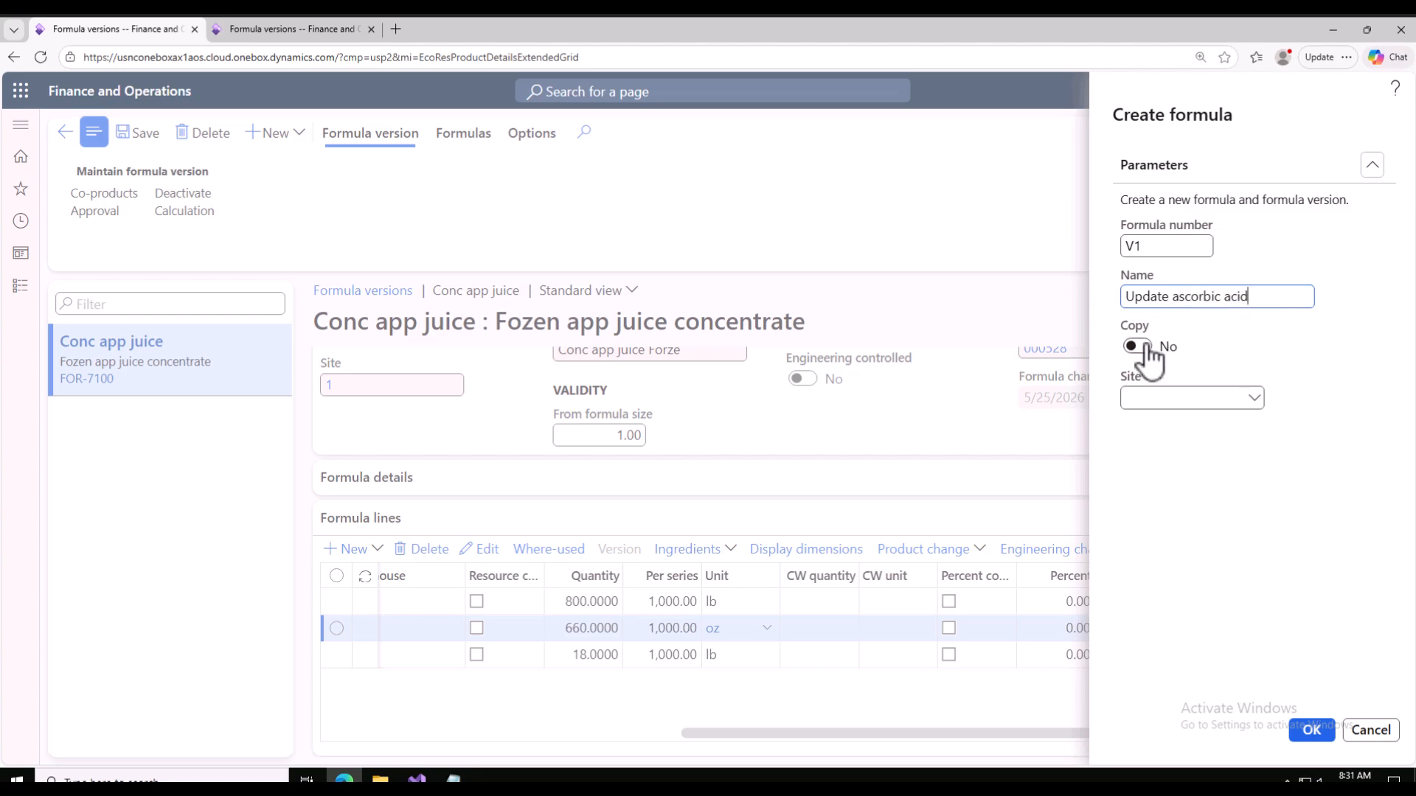
{"action": "left_click", "coordinate": [1224, 404]}
{"action": "type", "text": "1"}
{"action": "left_click", "coordinate": [1317, 735]}
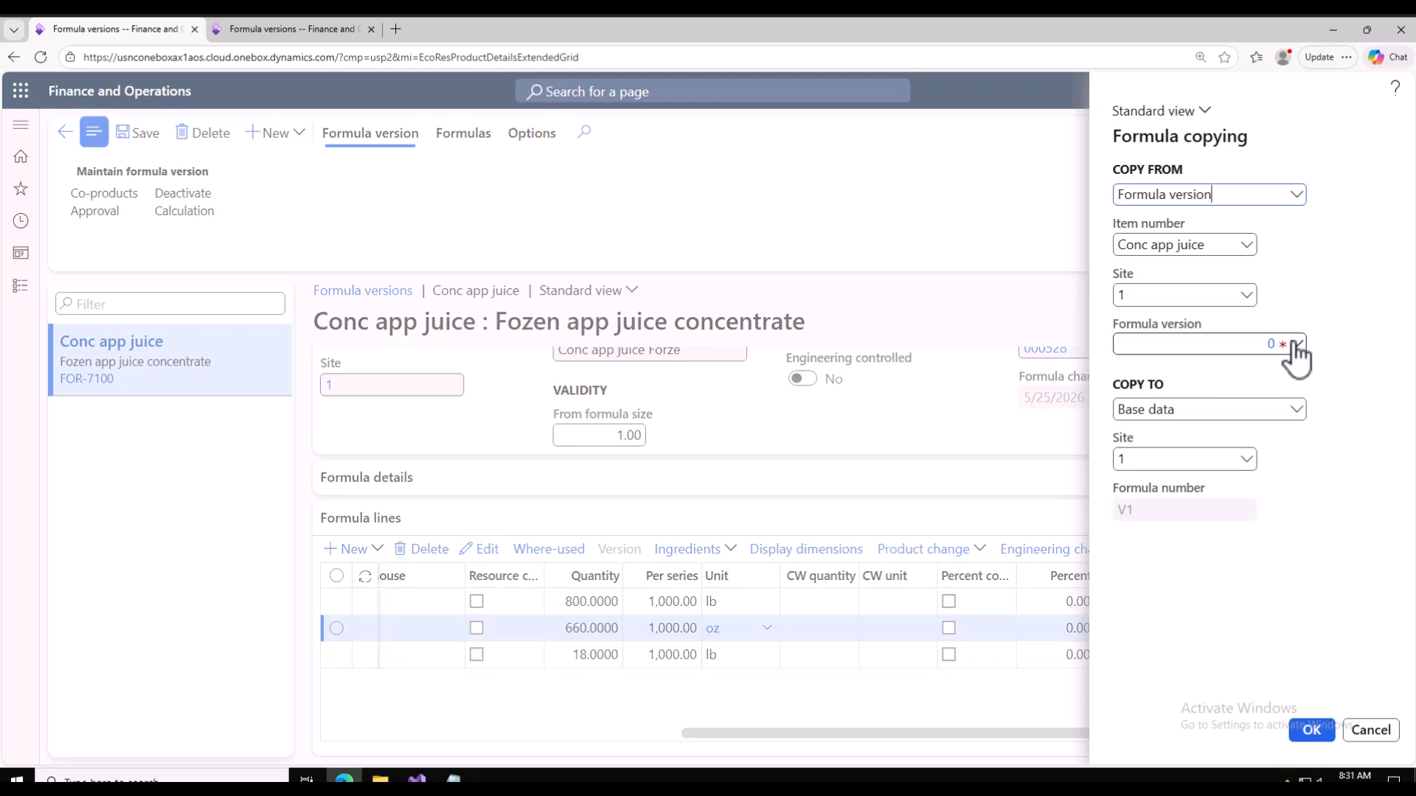
Copy the Conc app juice formula version FOR-7100 from site 1 into the new formula V1
{"action": "left_click", "coordinate": [1296, 344]}
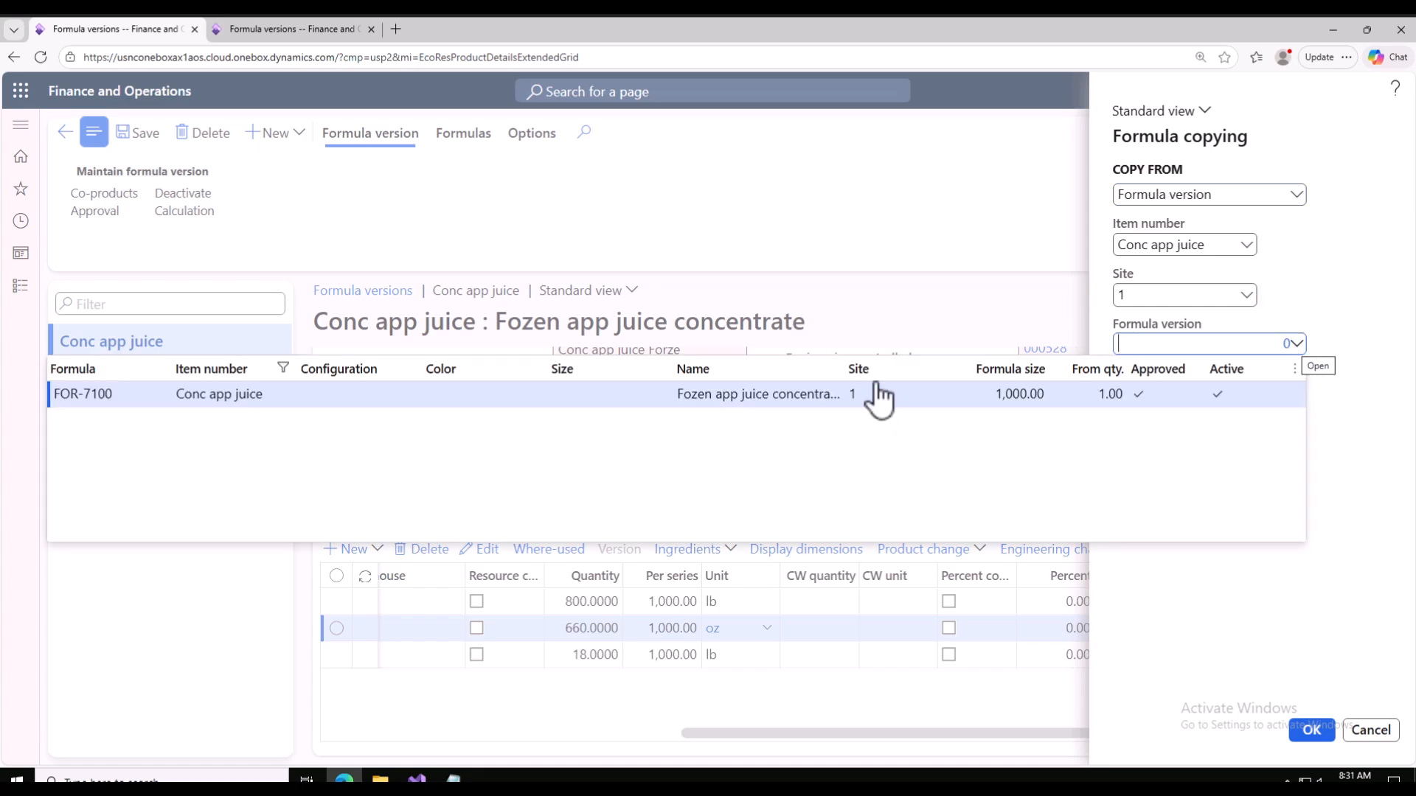
{"action": "left_click", "coordinate": [213, 396]}
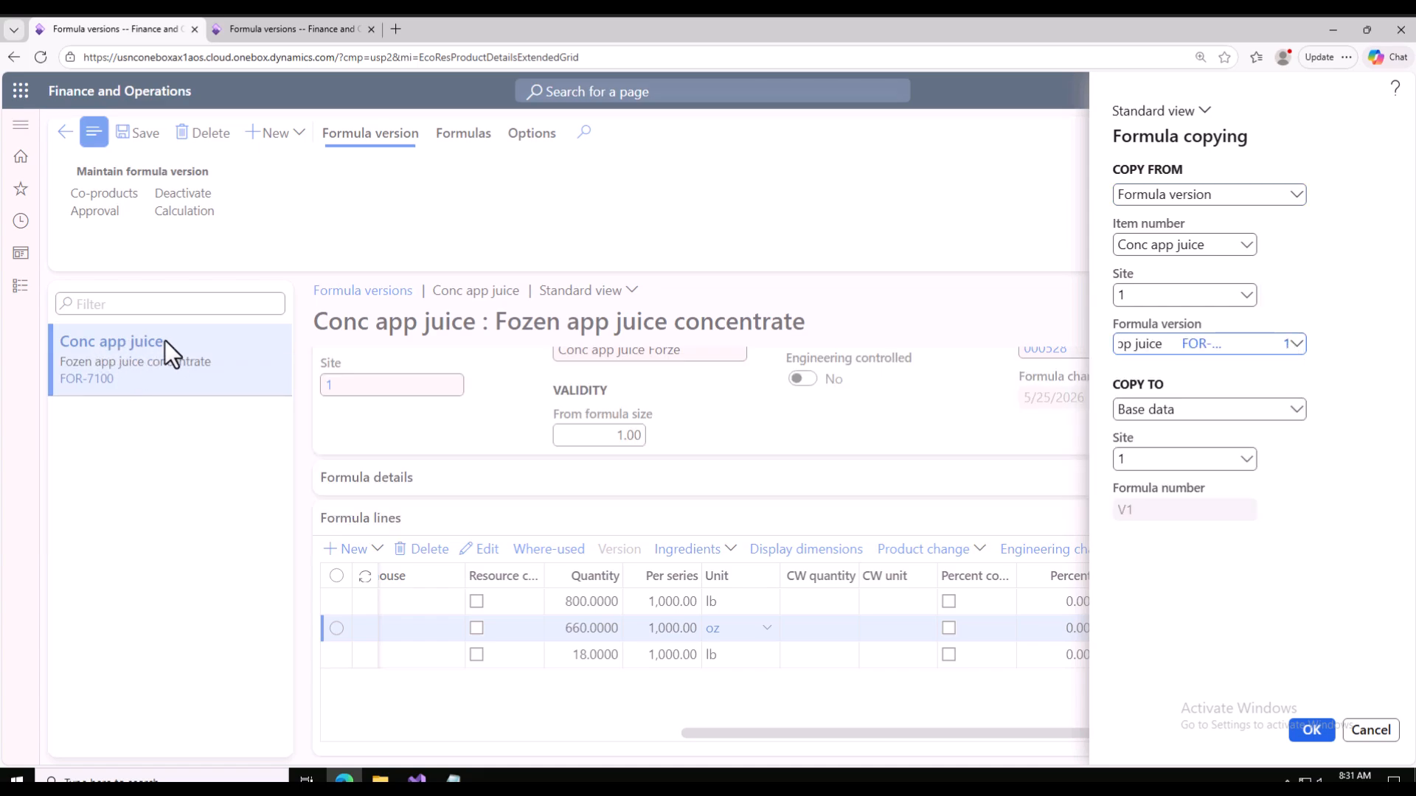
{"action": "left_click", "coordinate": [1312, 730]}
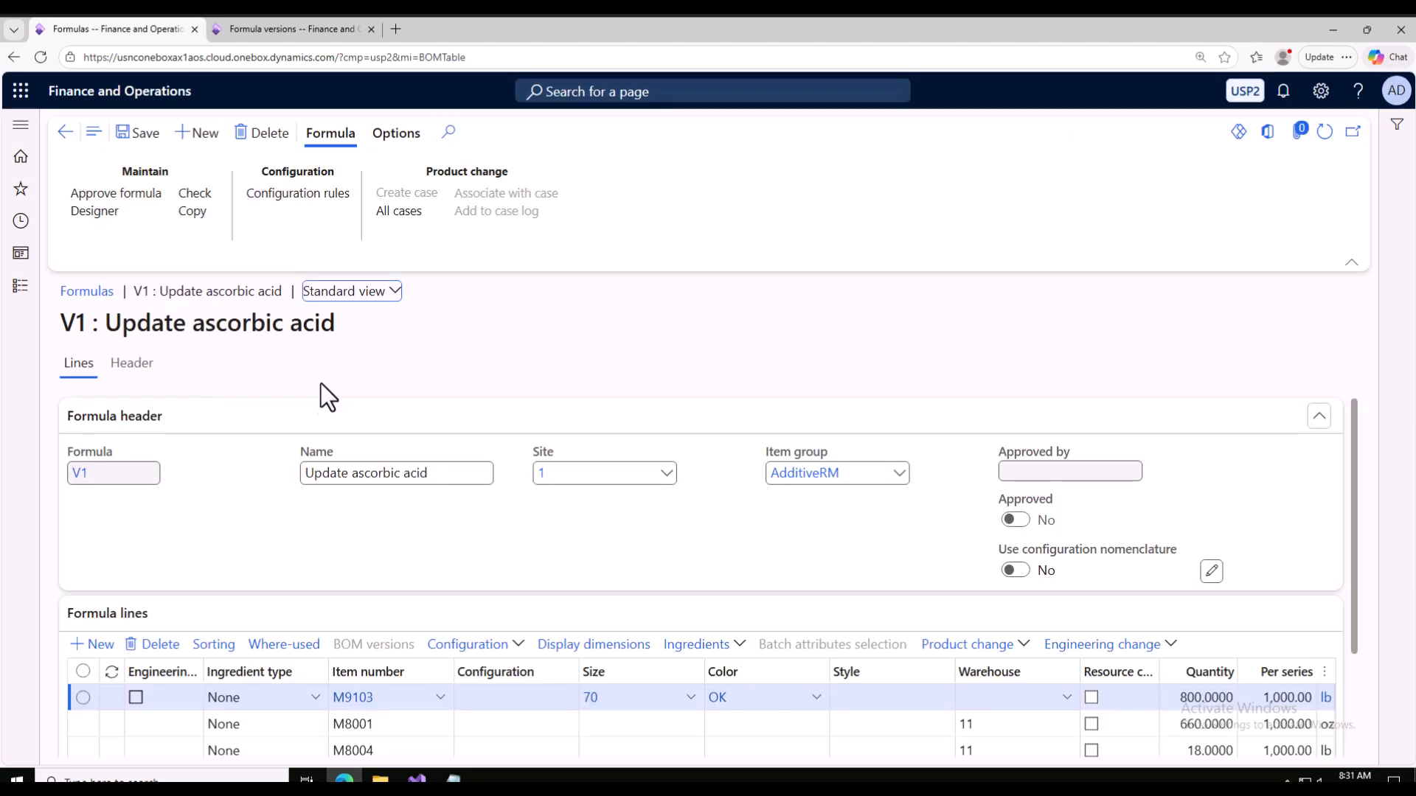
Set the quantity of the M8001 line in formula V1 to 700, save and return to the formula versions
{"action": "scroll", "coordinate": [260, 531], "scroll_direction": "down", "scroll_amount": 2}
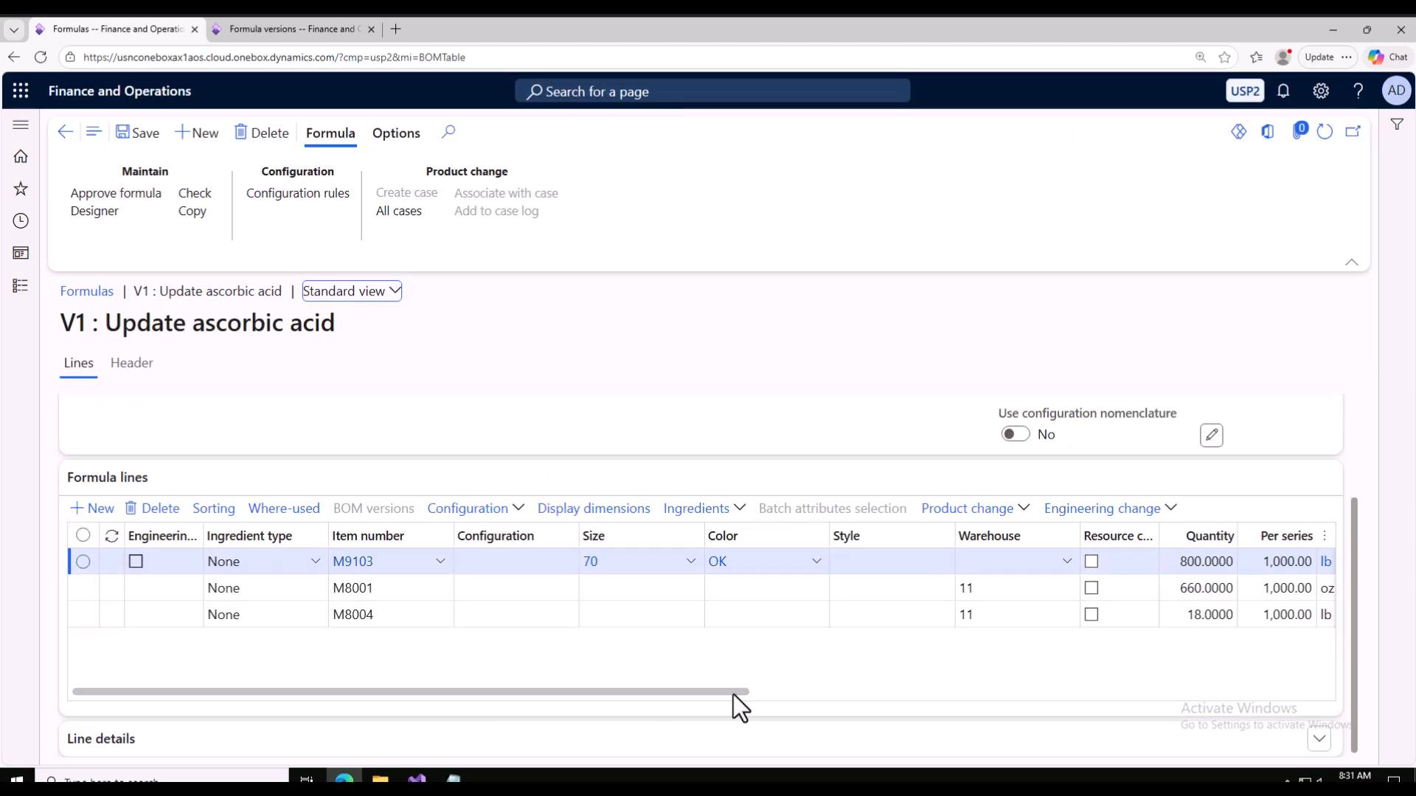
{"action": "left_click_drag", "start_coordinate": [772, 697], "coordinate": [860, 700]}
{"action": "left_click", "coordinate": [930, 588]}
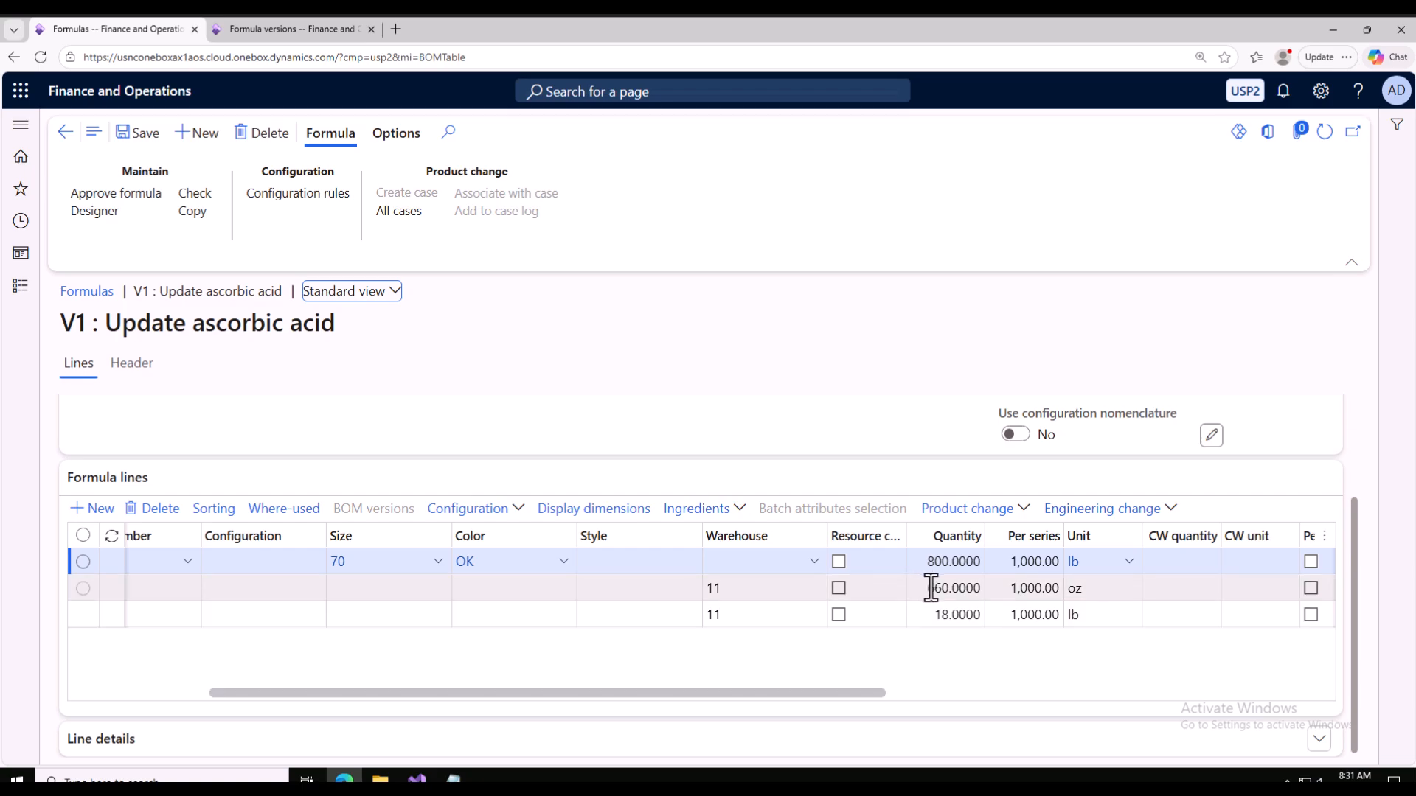
{"action": "left_click", "coordinate": [928, 589]}
{"action": "left_click_drag", "start_coordinate": [925, 590], "coordinate": [966, 588]}
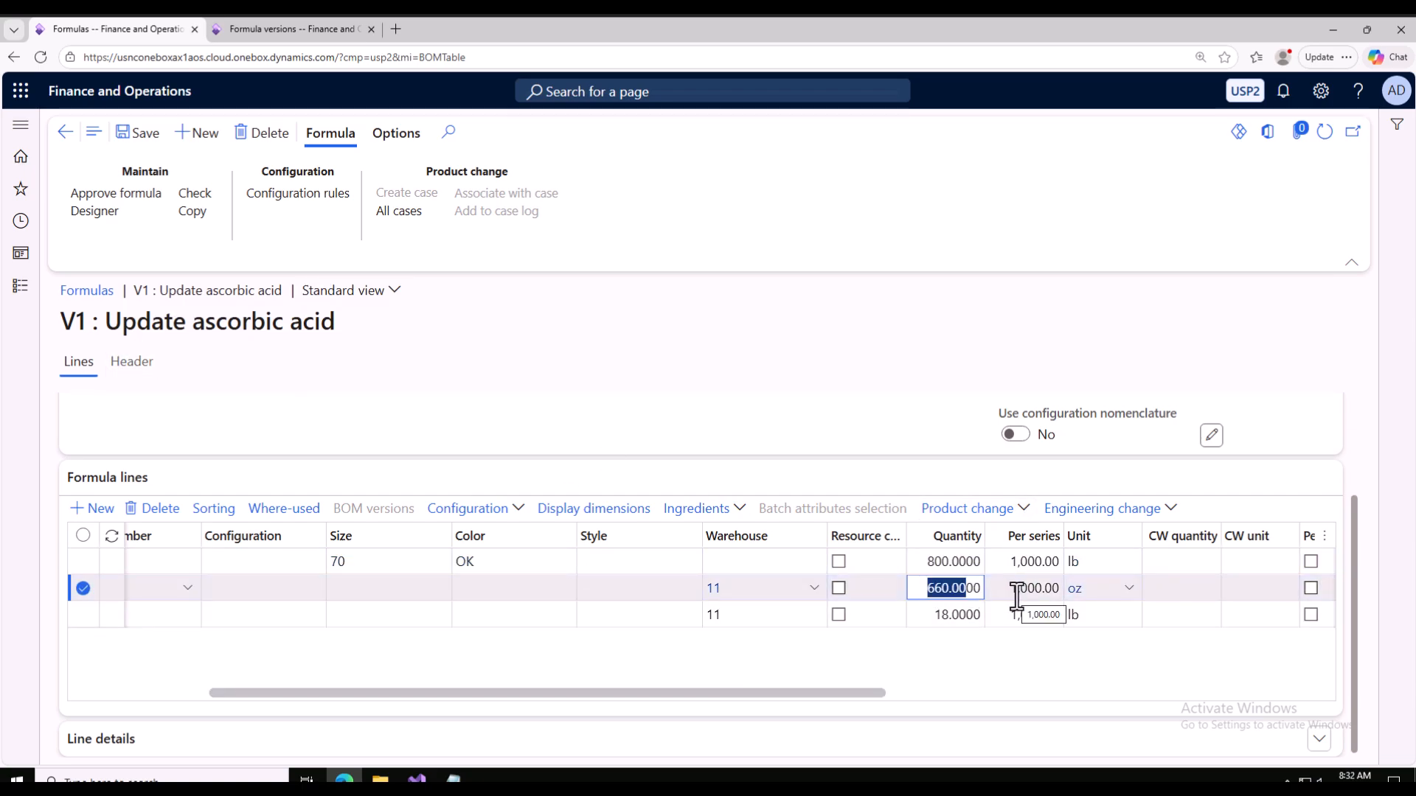
{"action": "type", "text": "700"}
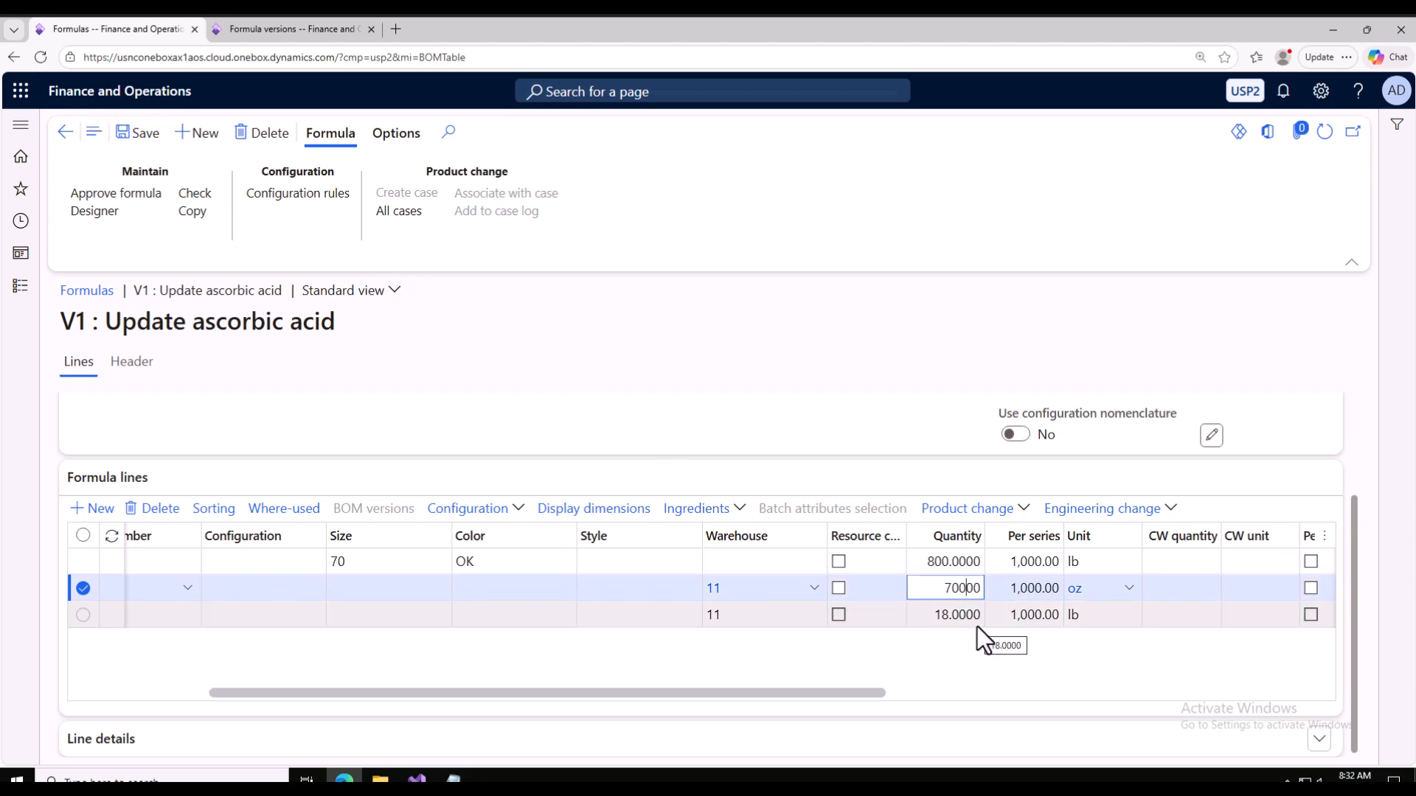
{"action": "left_click", "coordinate": [145, 135]}
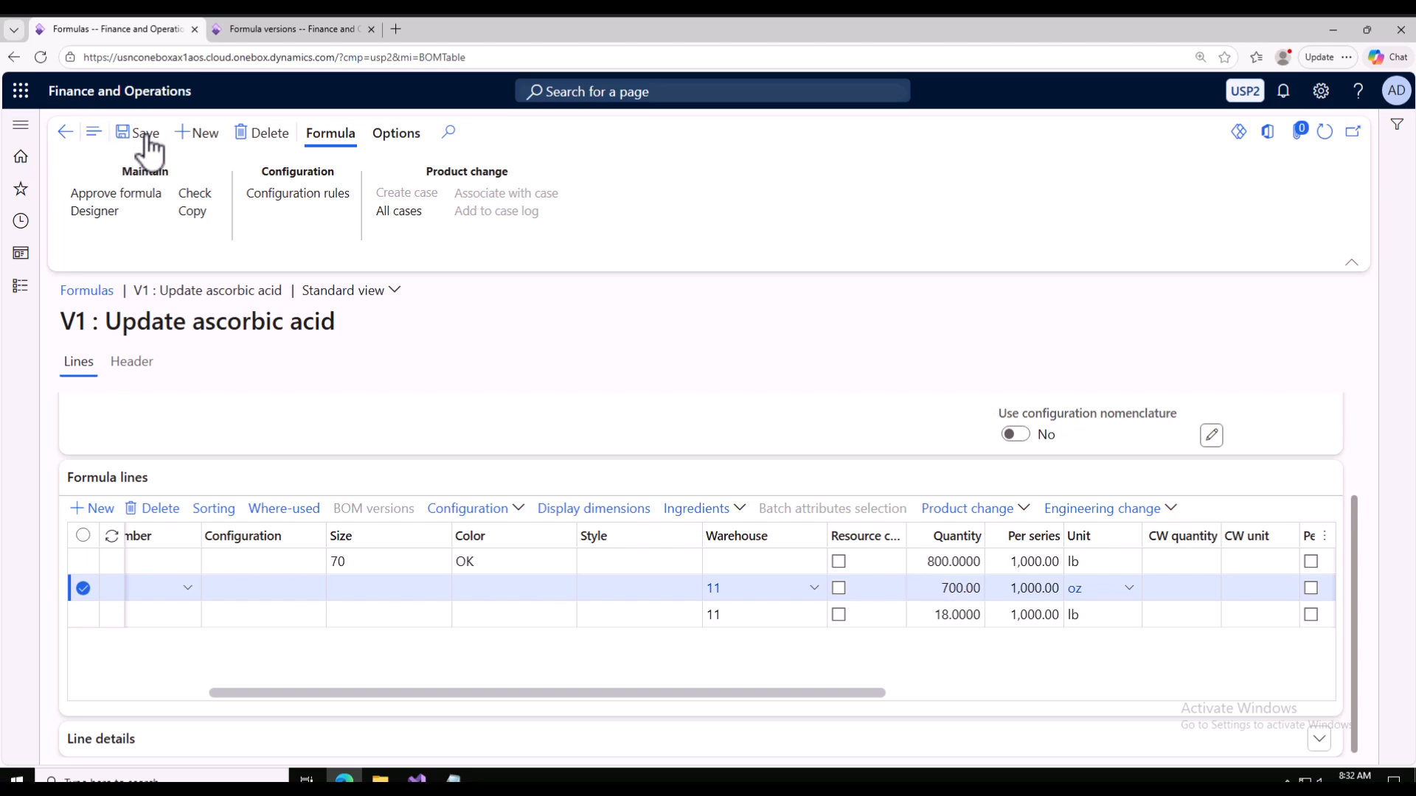
{"action": "left_click", "coordinate": [66, 132]}
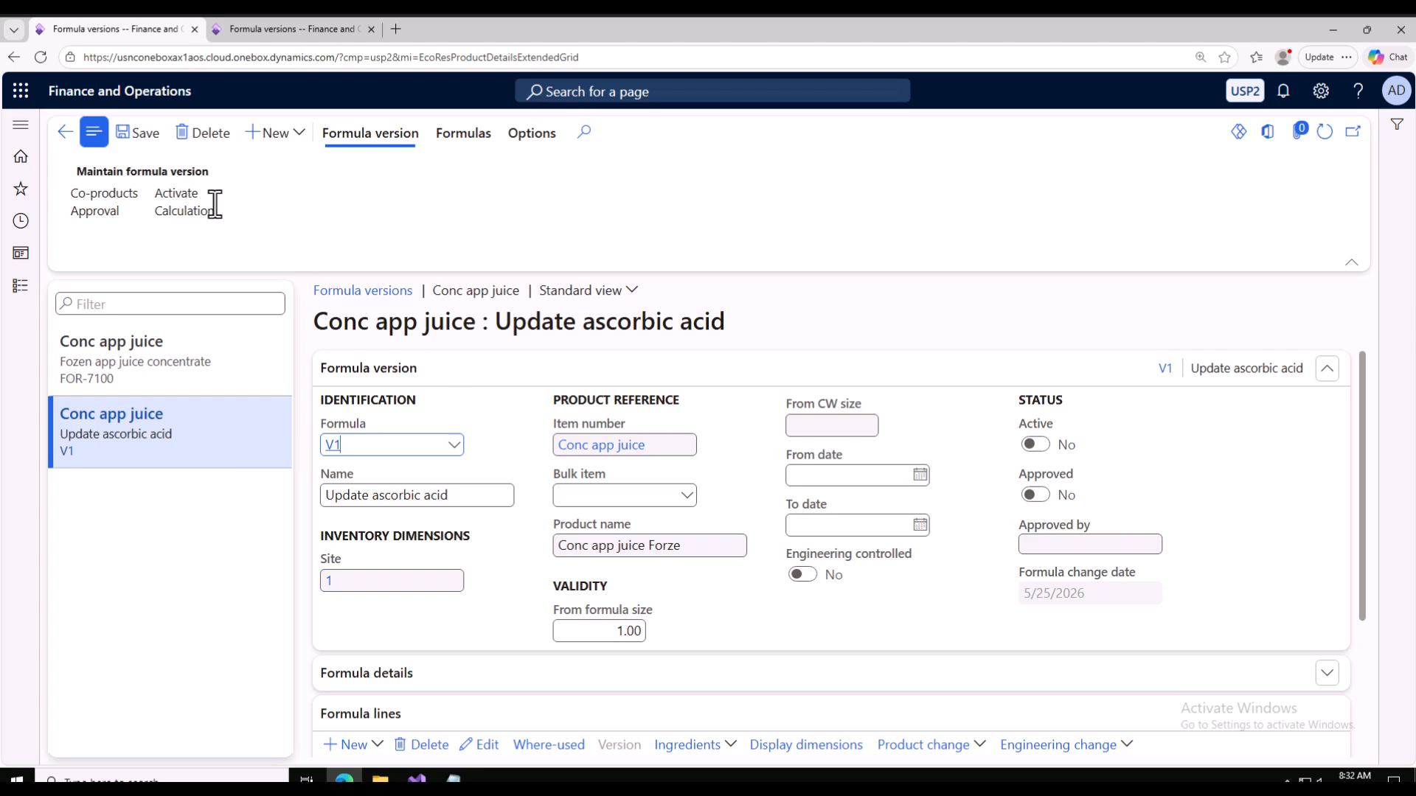
Try to approve the V1 formula version with the Production Manager as approver, without also approving the formula, and cancel the dialog
{"action": "left_click", "coordinate": [101, 215]}
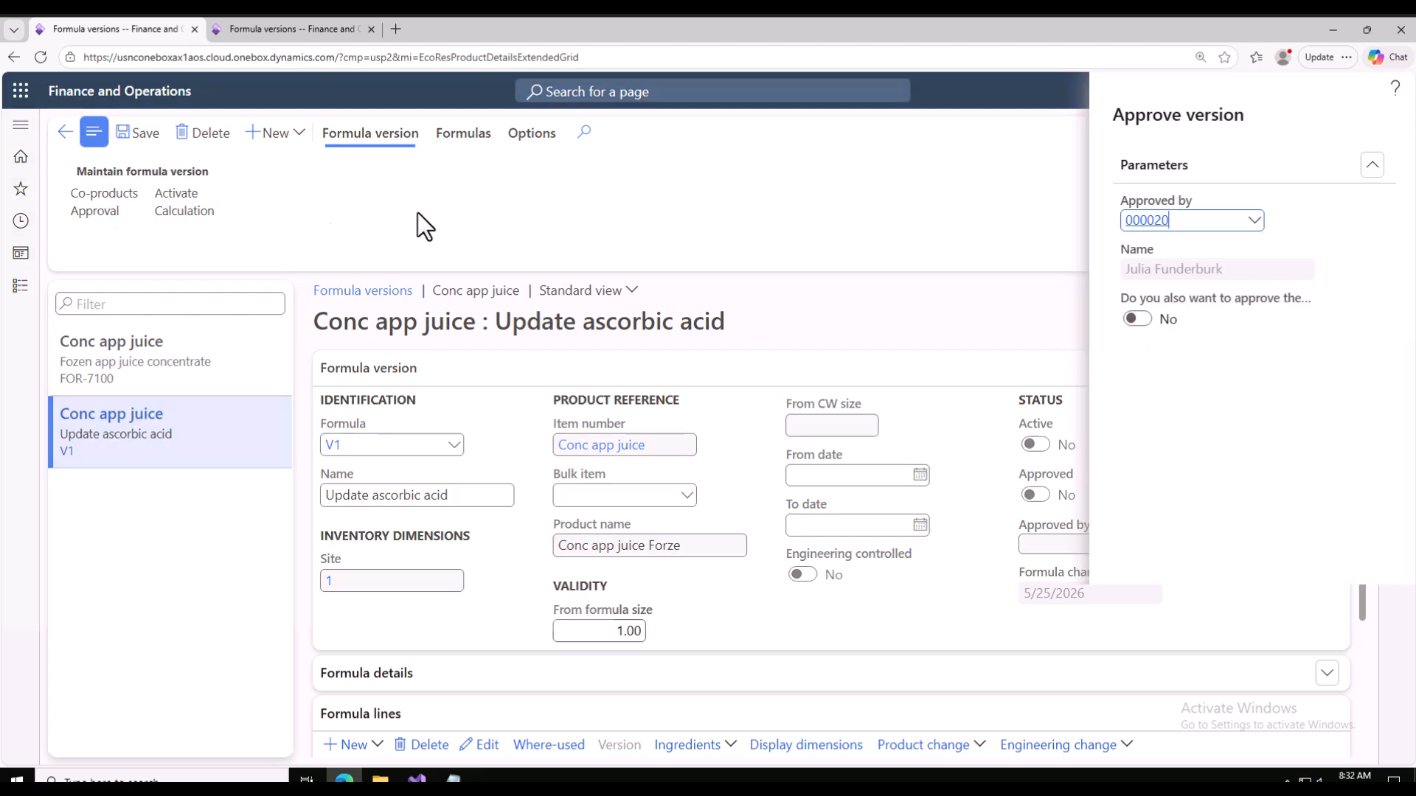
{"action": "type", "text": "0005"}
{"action": "left_click", "coordinate": [536, 299]}
{"action": "left_click", "coordinate": [1167, 523]}
{"action": "left_click", "coordinate": [1308, 725]}
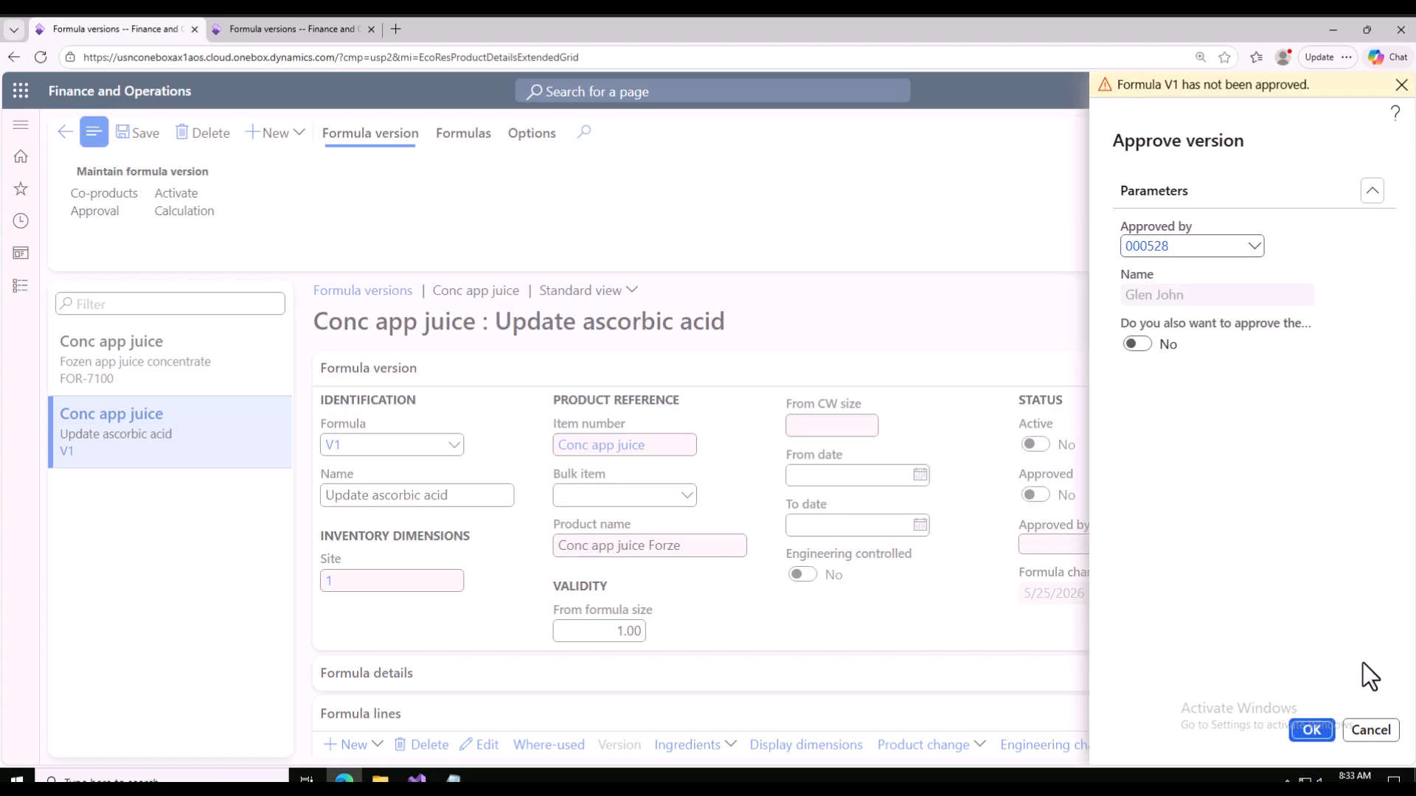
{"action": "left_click", "coordinate": [1371, 731]}
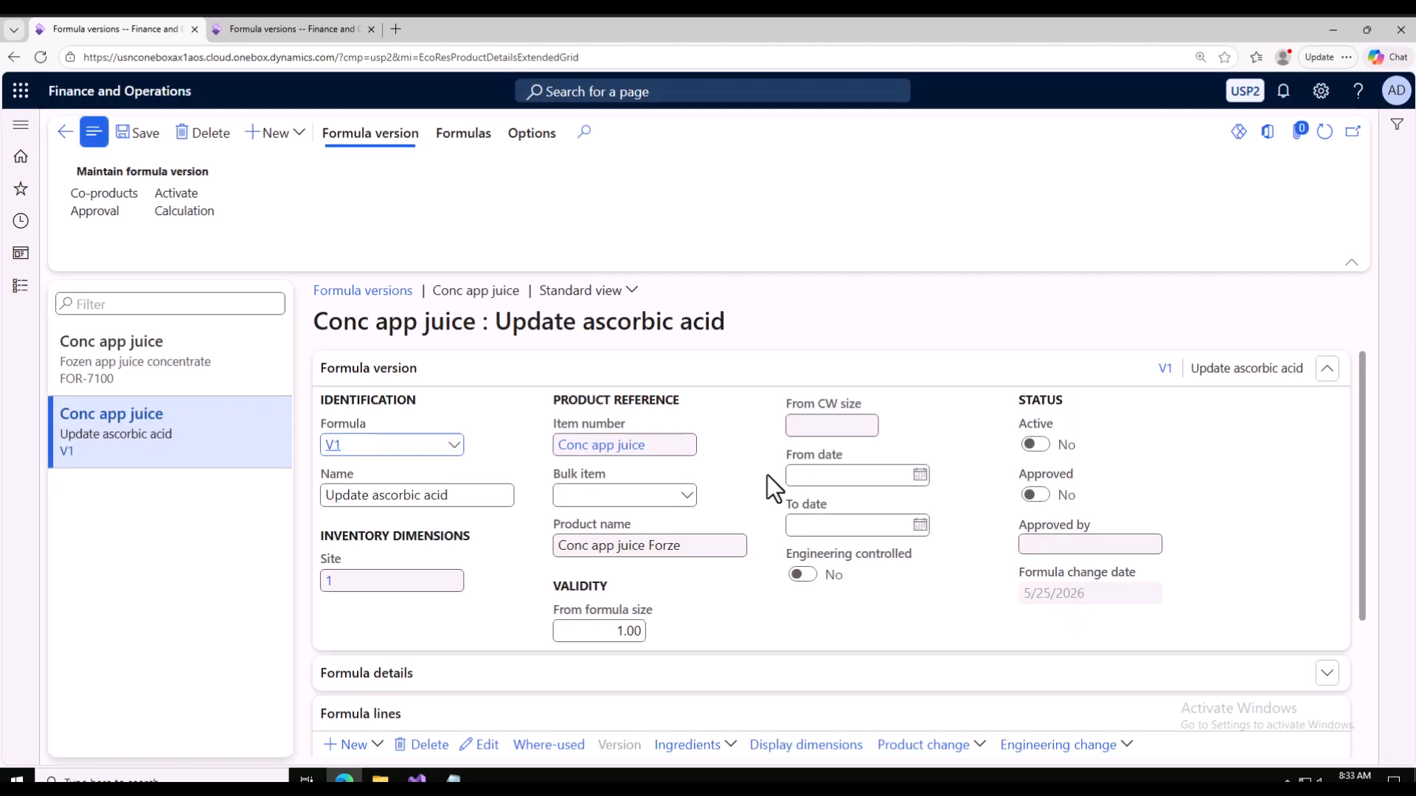
Try again to approve the V1 formula version with the Production Manager as approver, and cancel the dialog
{"action": "scroll", "coordinate": [405, 490], "scroll_direction": "down", "scroll_amount": 2}
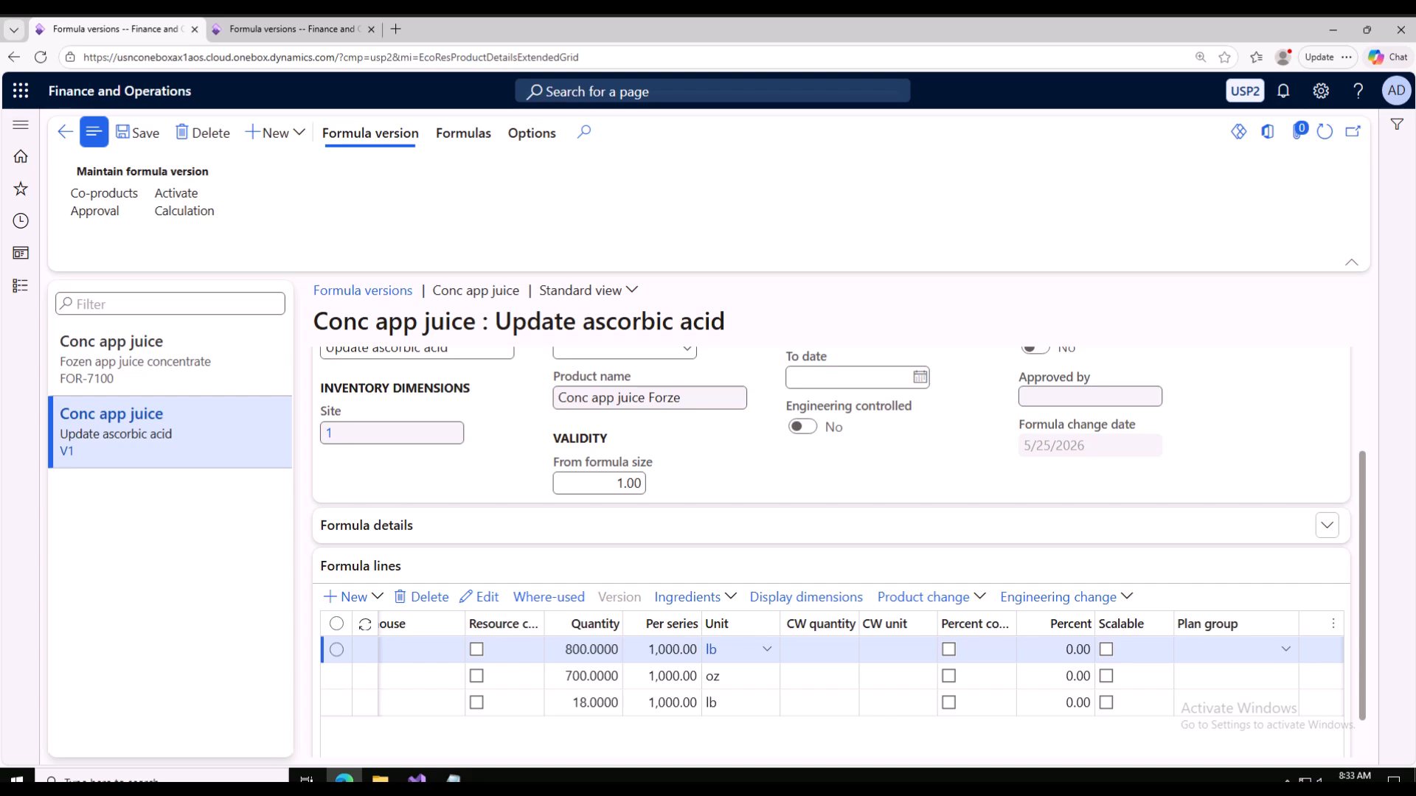
{"action": "left_click", "coordinate": [97, 213]}
{"action": "double_click", "coordinate": [1155, 221]}
{"action": "type", "text": "000"}
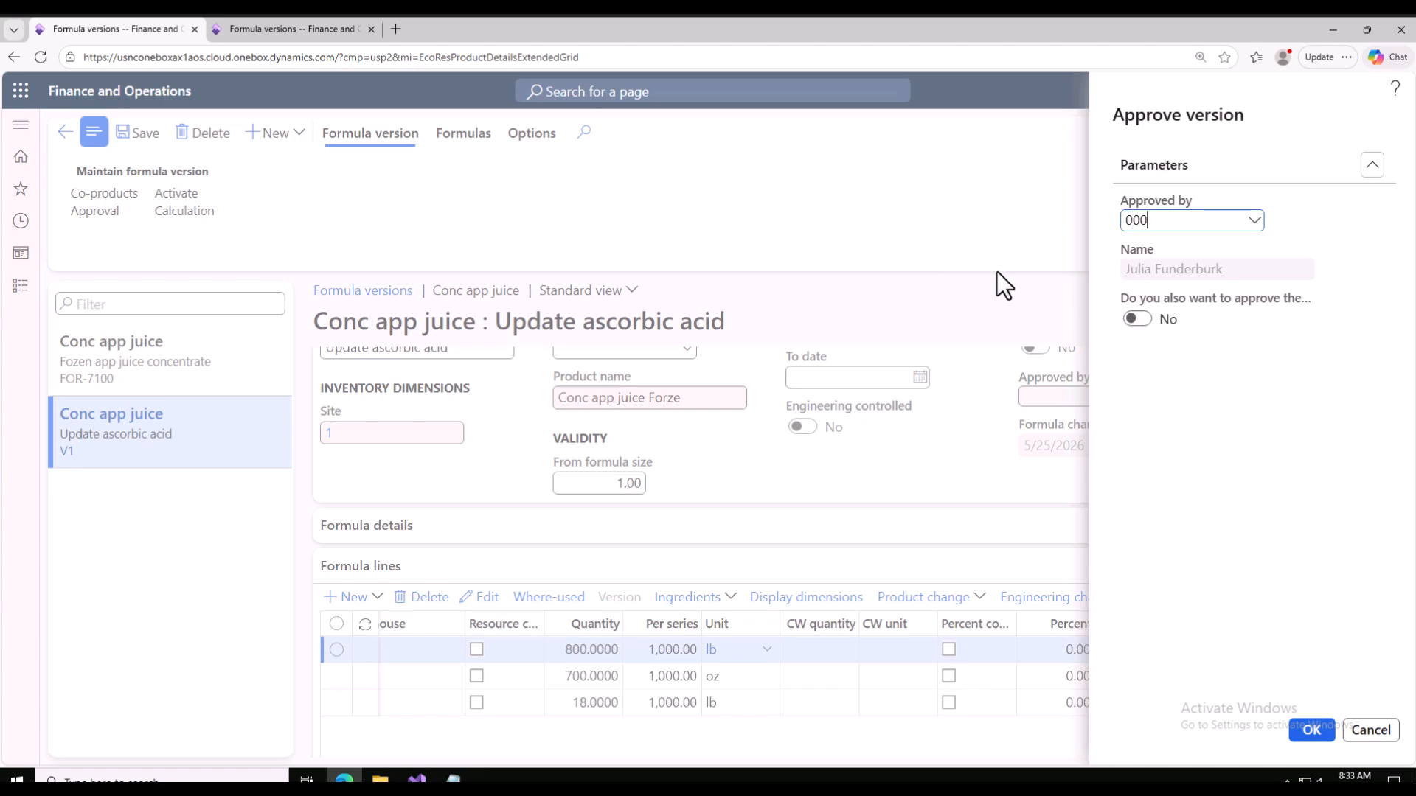
{"action": "type", "text": "528"}
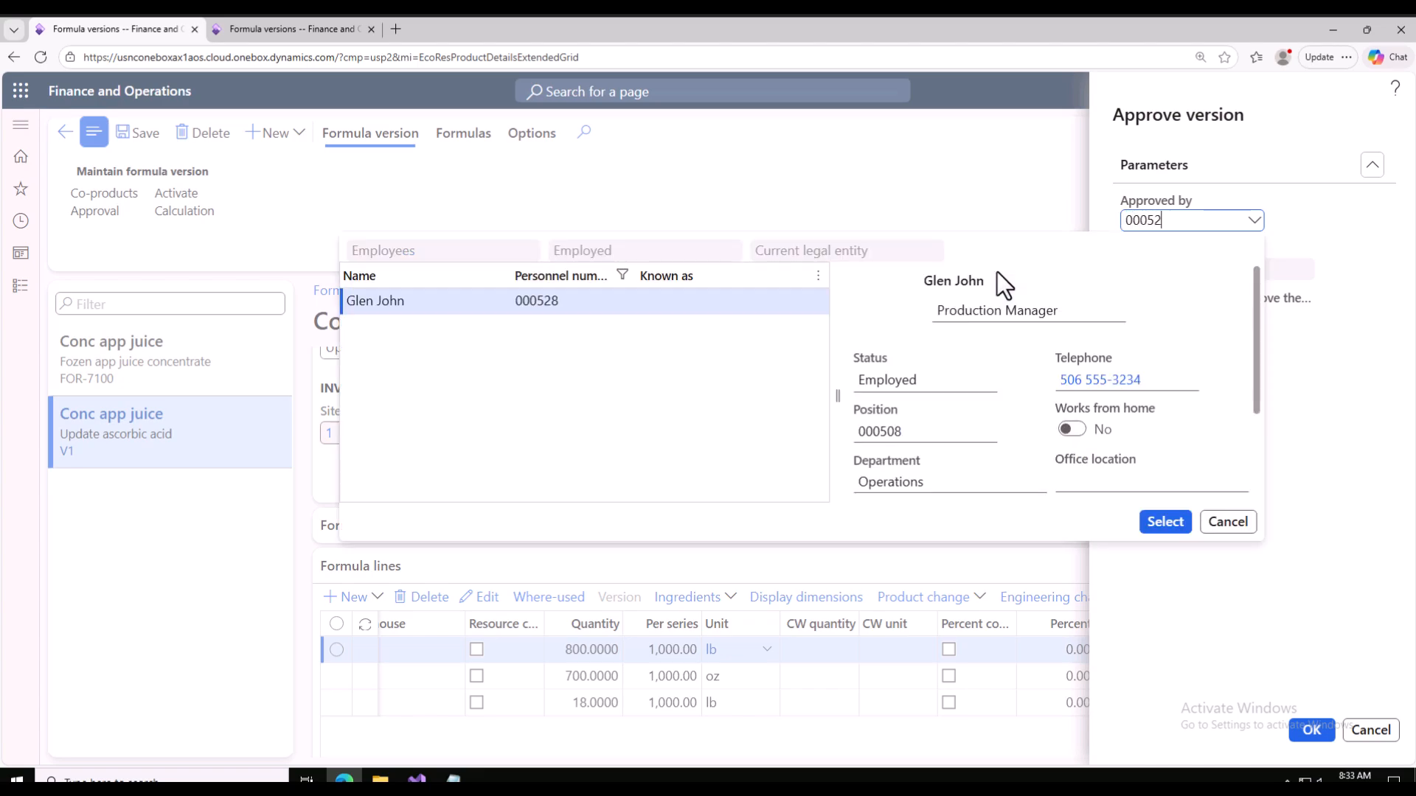
{"action": "left_click", "coordinate": [1166, 524]}
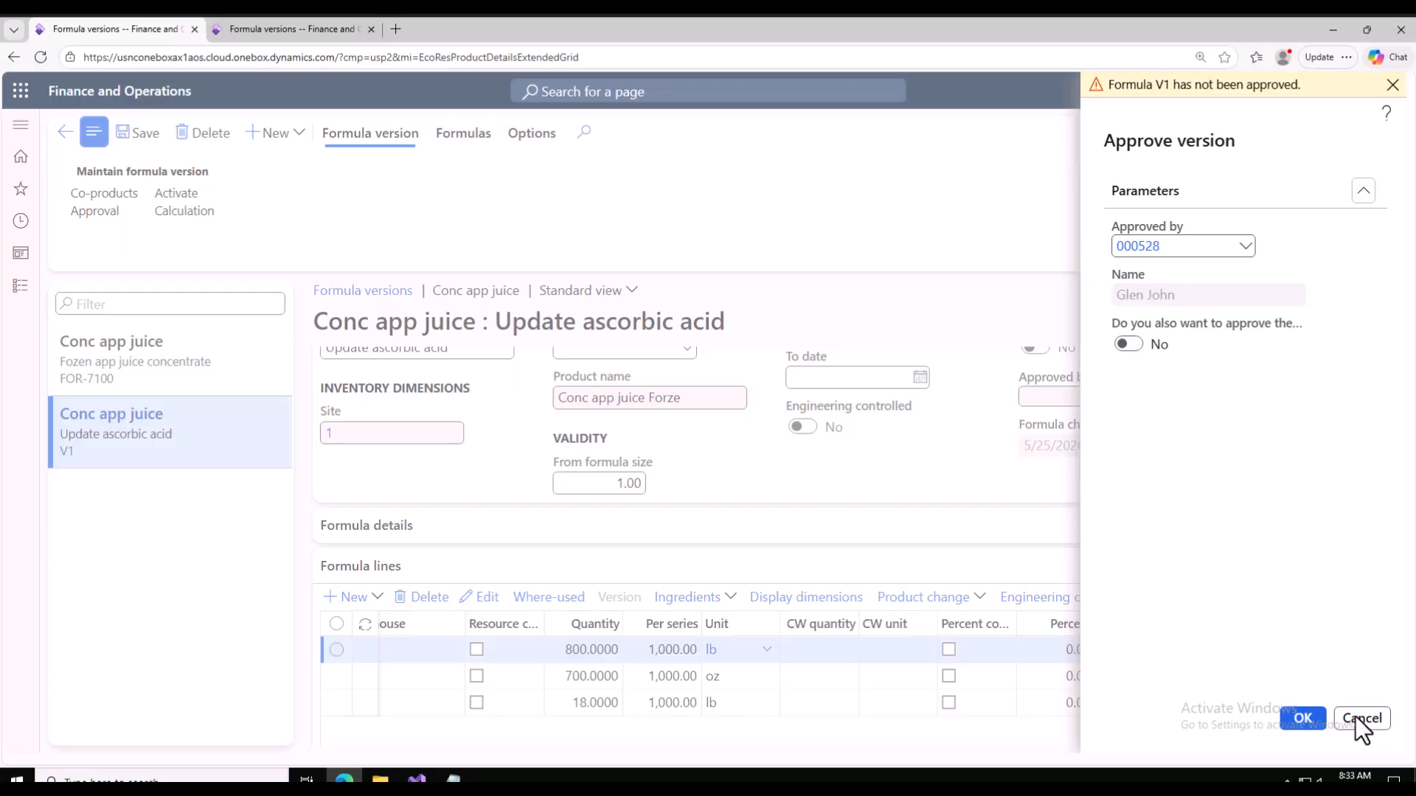
{"action": "left_click", "coordinate": [1362, 718]}
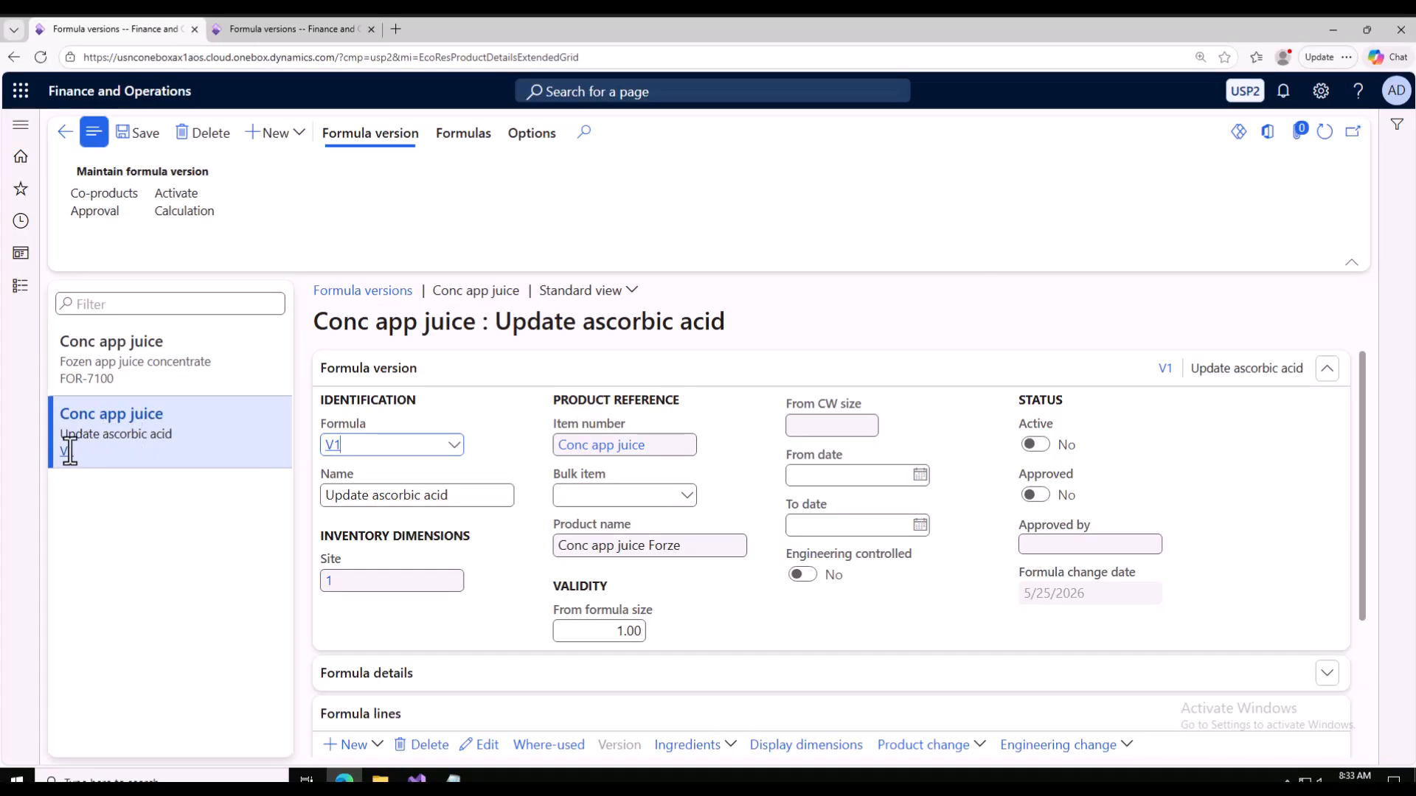
Open the V1 formula itself, approve it with the Production Manager as approver and return to the formula versions
{"action": "left_click", "coordinate": [106, 427]}
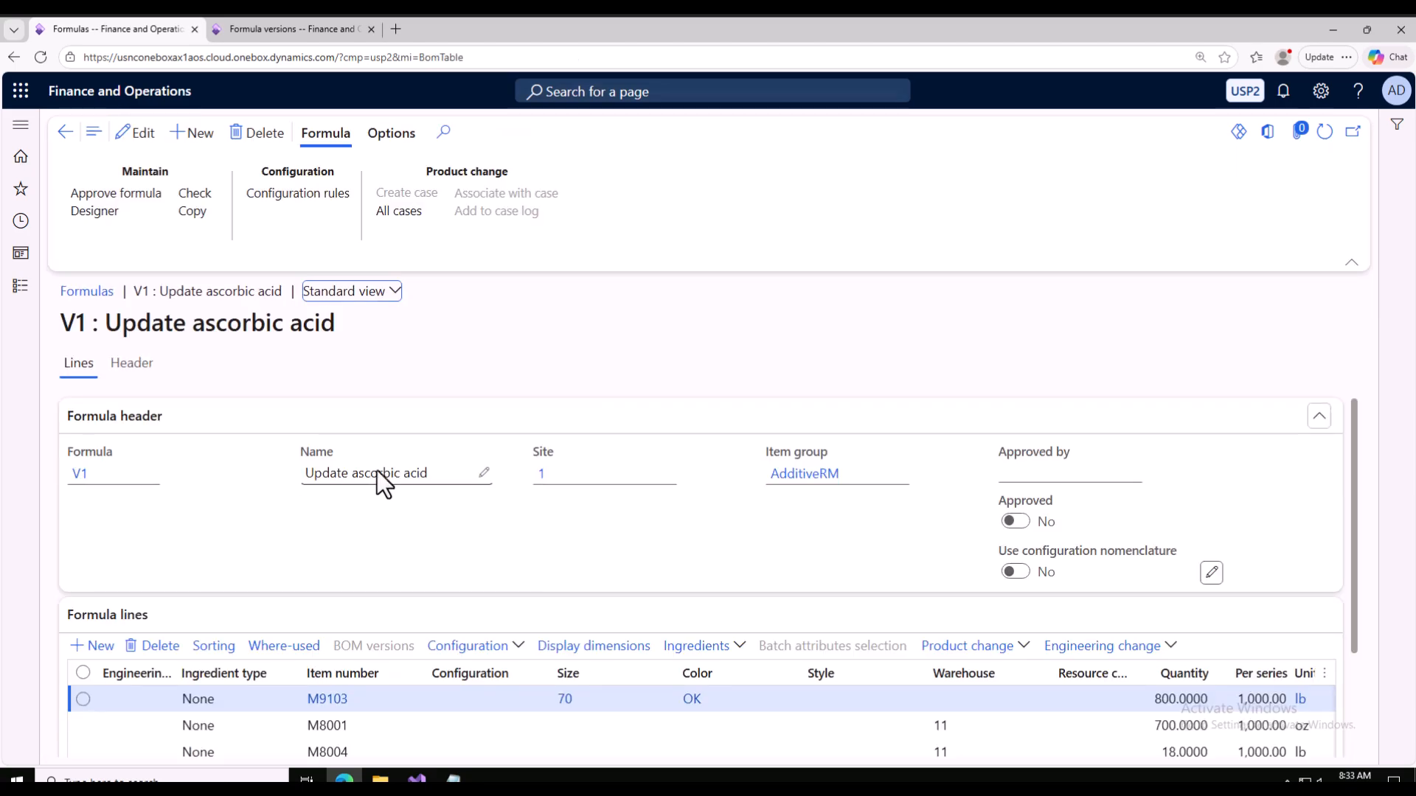
{"action": "left_click", "coordinate": [118, 195]}
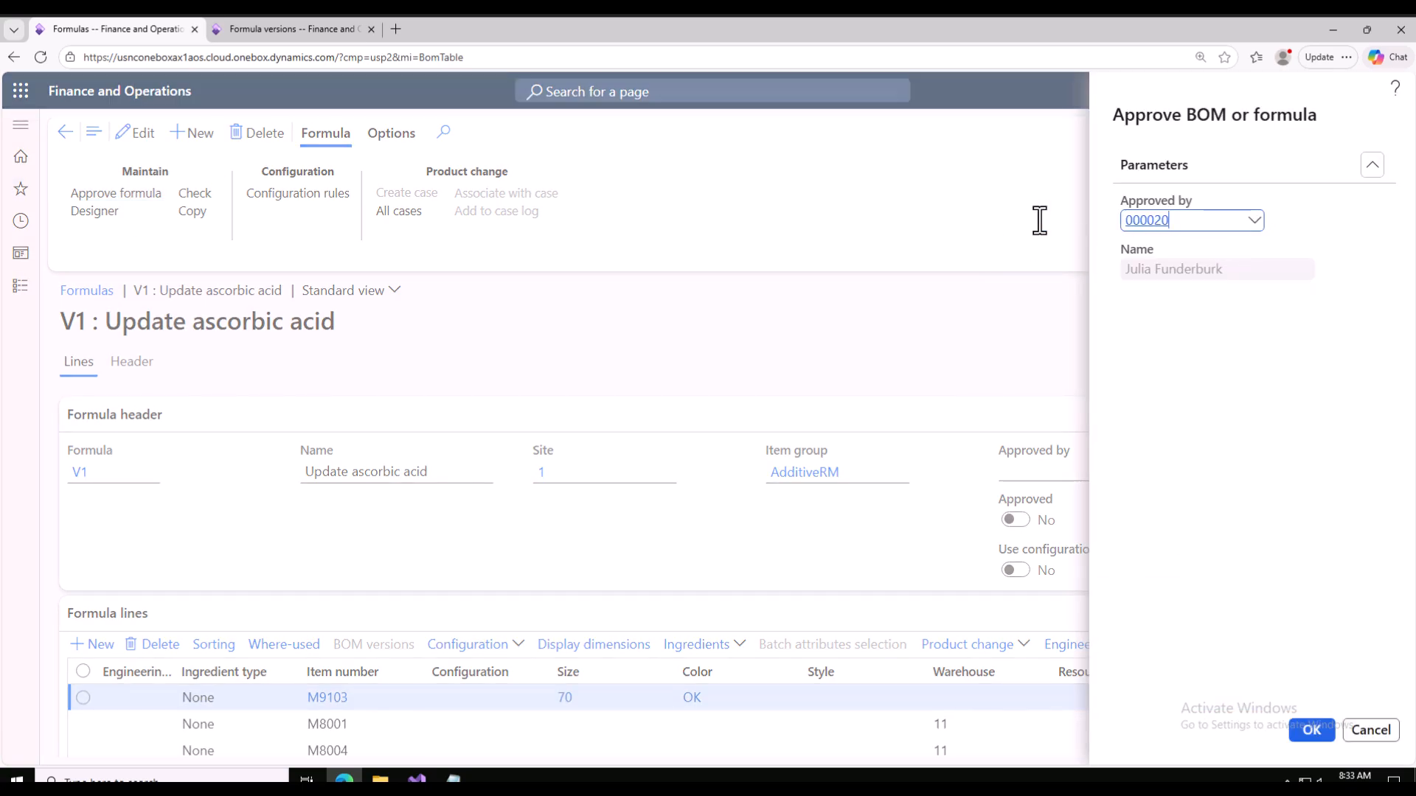
{"action": "key", "text": "ctrl+a"}
{"action": "type", "text": "00052"}
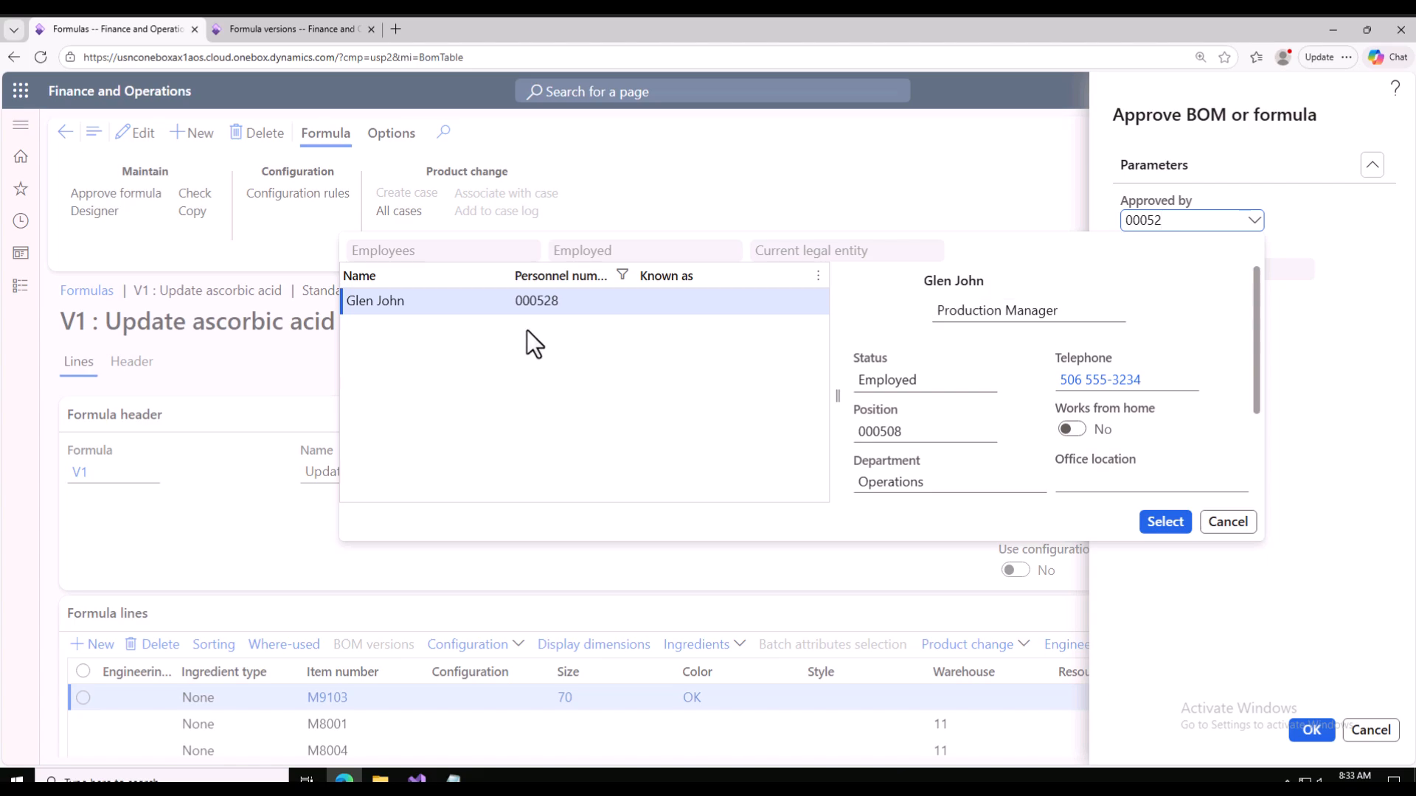
{"action": "left_click", "coordinate": [1312, 731]}
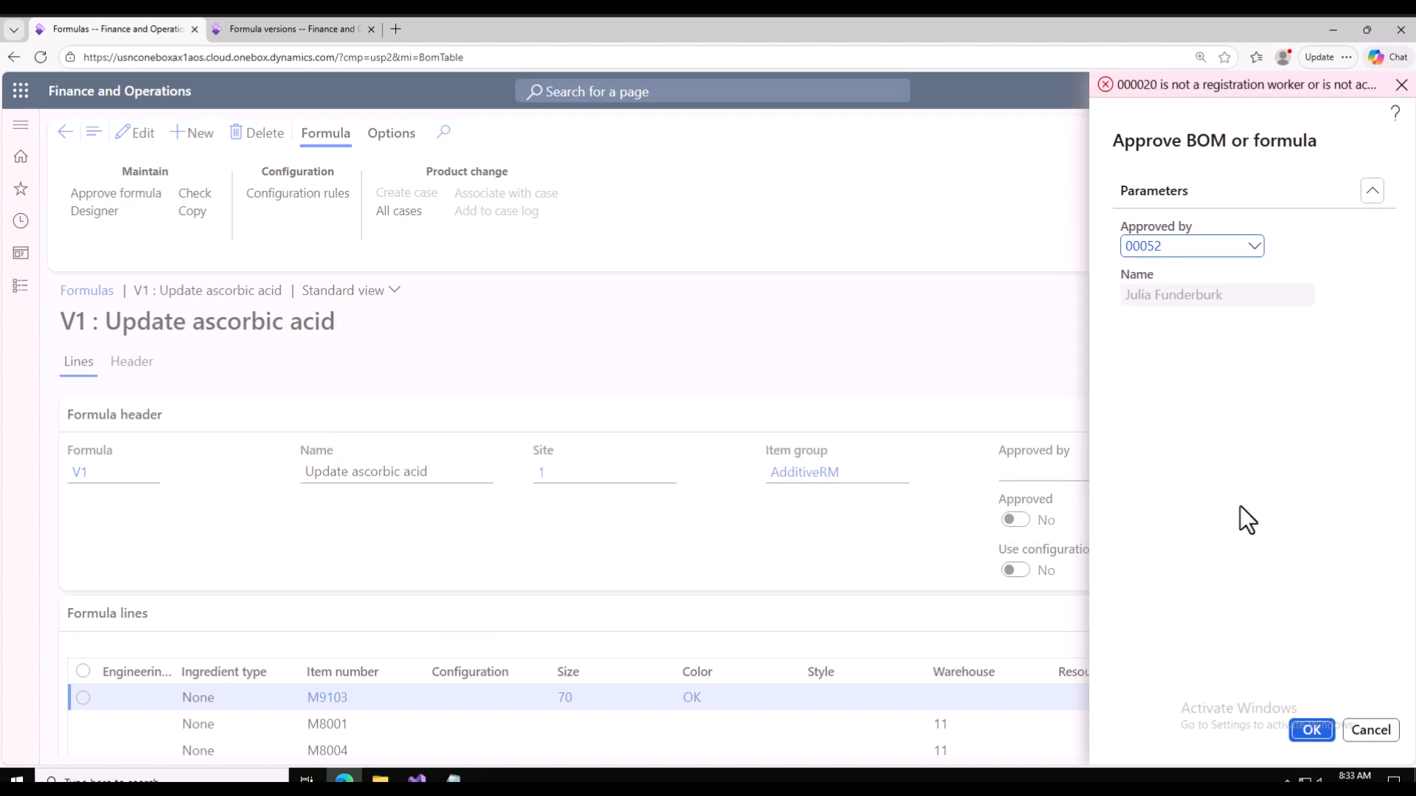
{"action": "left_click", "coordinate": [1195, 248]}
{"action": "type", "text": "8"}
{"action": "left_click", "coordinate": [1314, 732]}
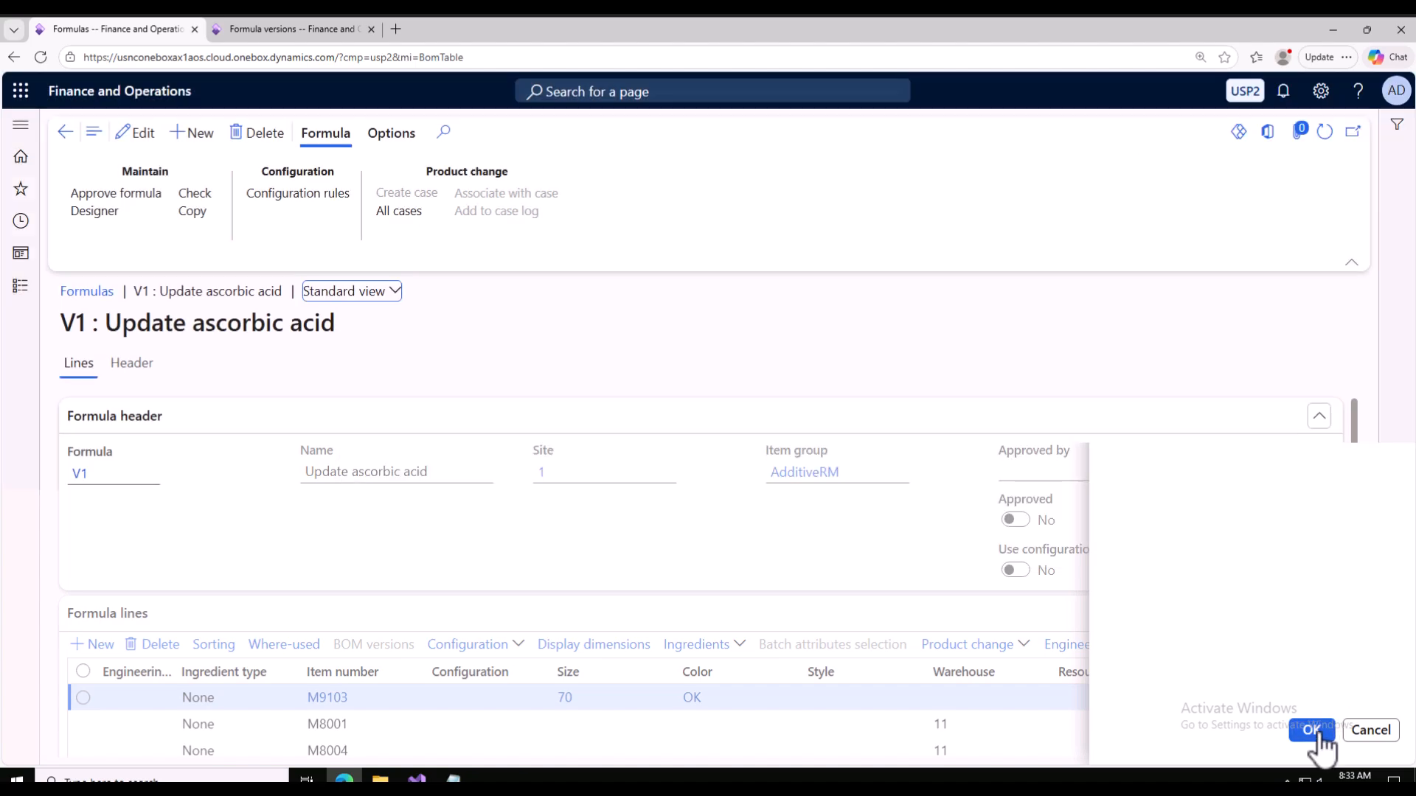
{"action": "left_click", "coordinate": [65, 131]}
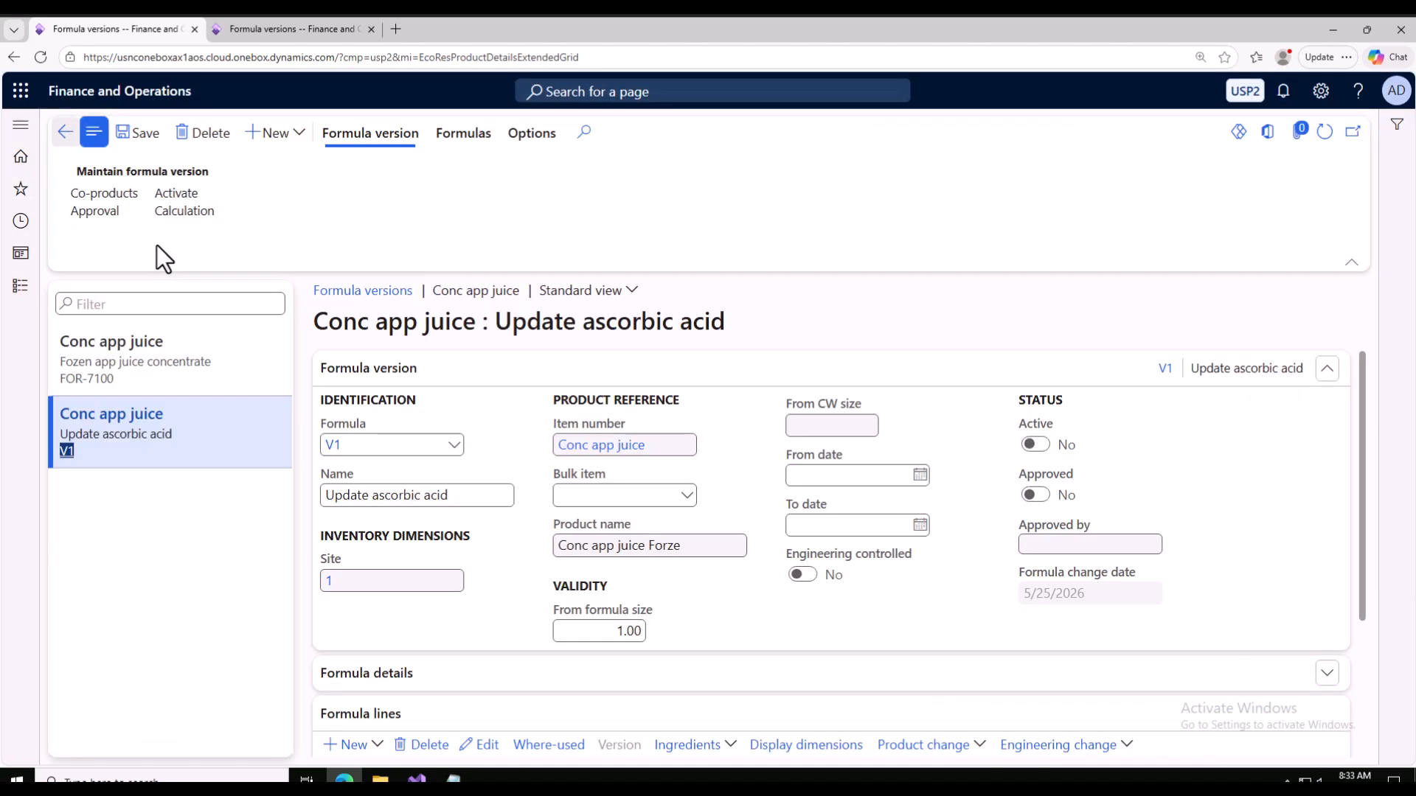
Approve the V1 formula version with the Production Manager as approver
{"action": "left_click", "coordinate": [94, 211]}
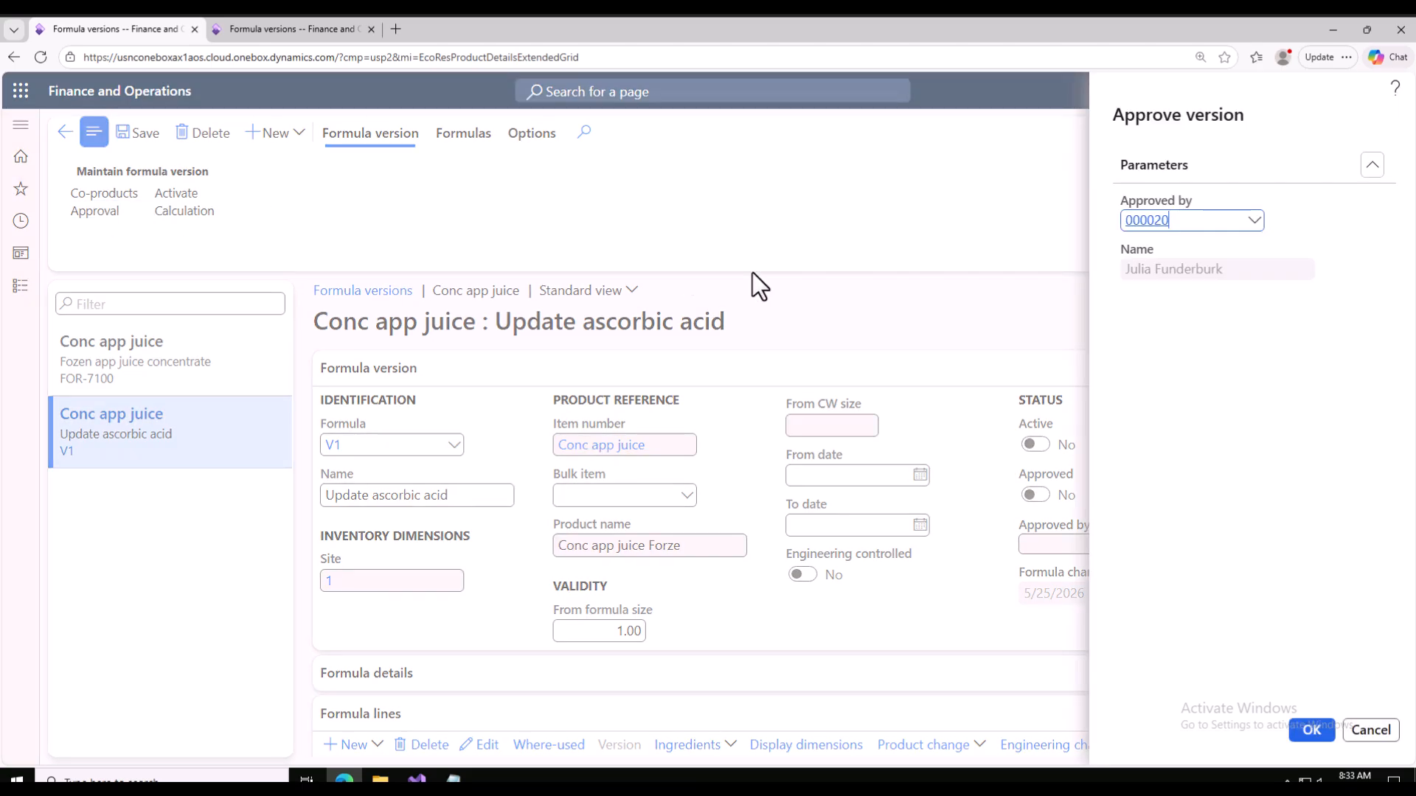
{"action": "type", "text": "000528"}
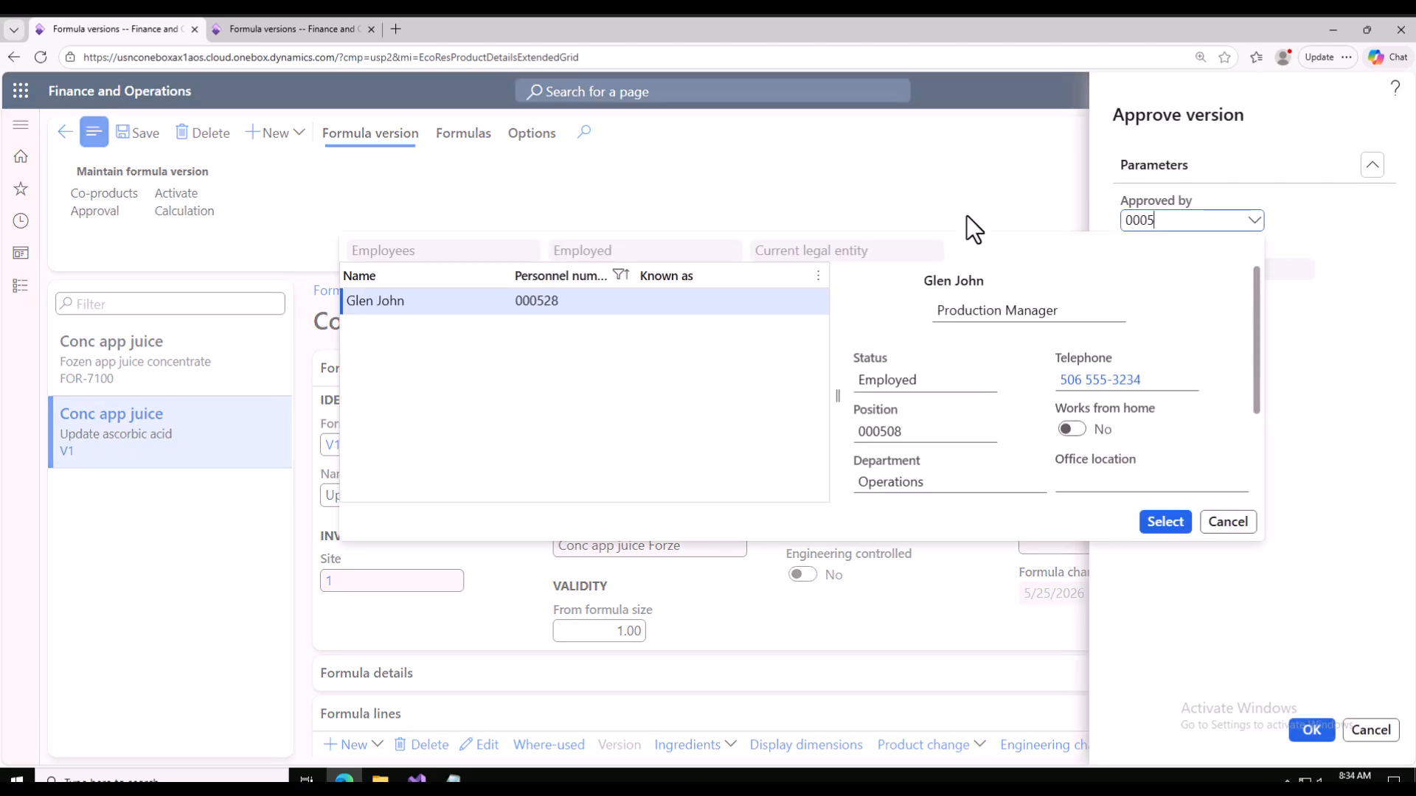
{"action": "left_click", "coordinate": [1166, 516]}
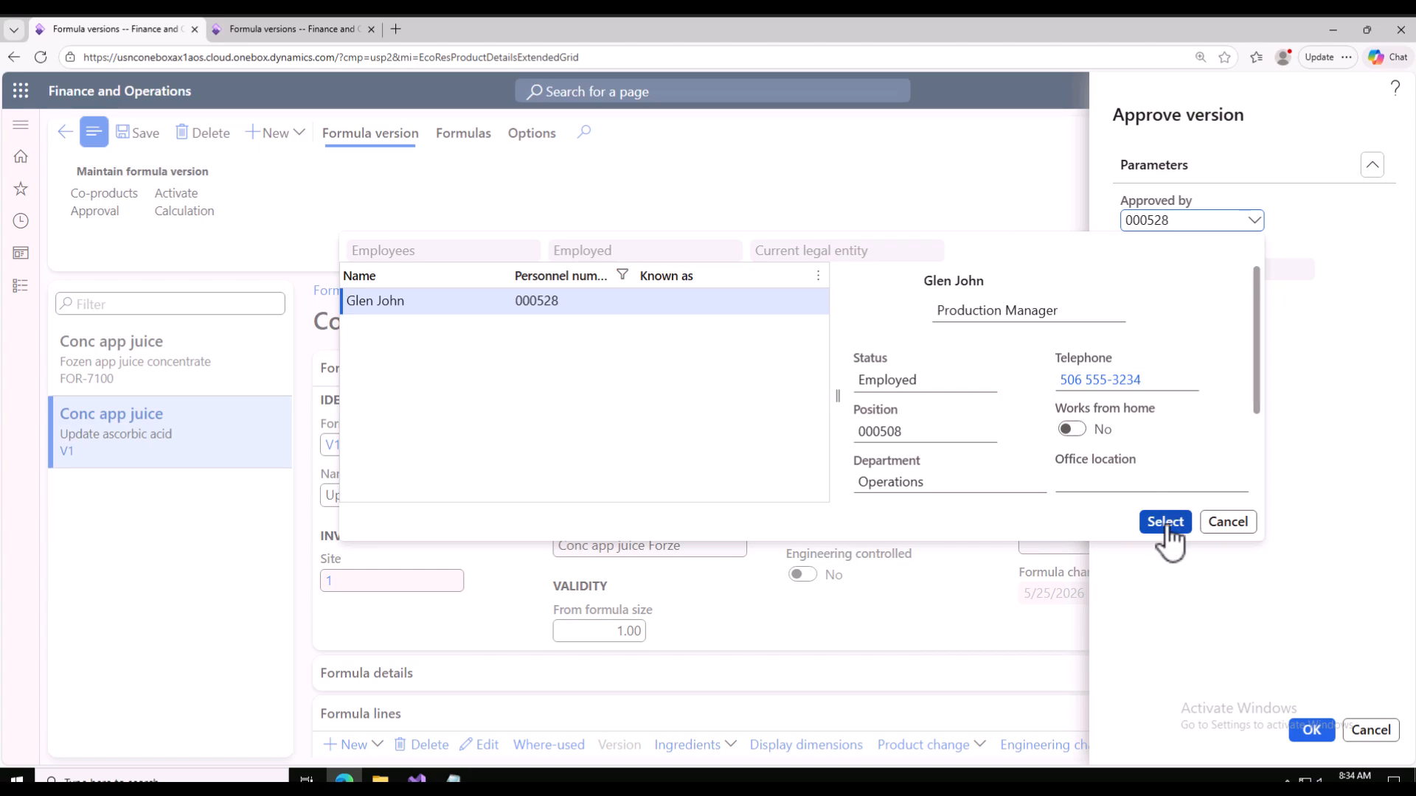
{"action": "left_click", "coordinate": [1313, 729]}
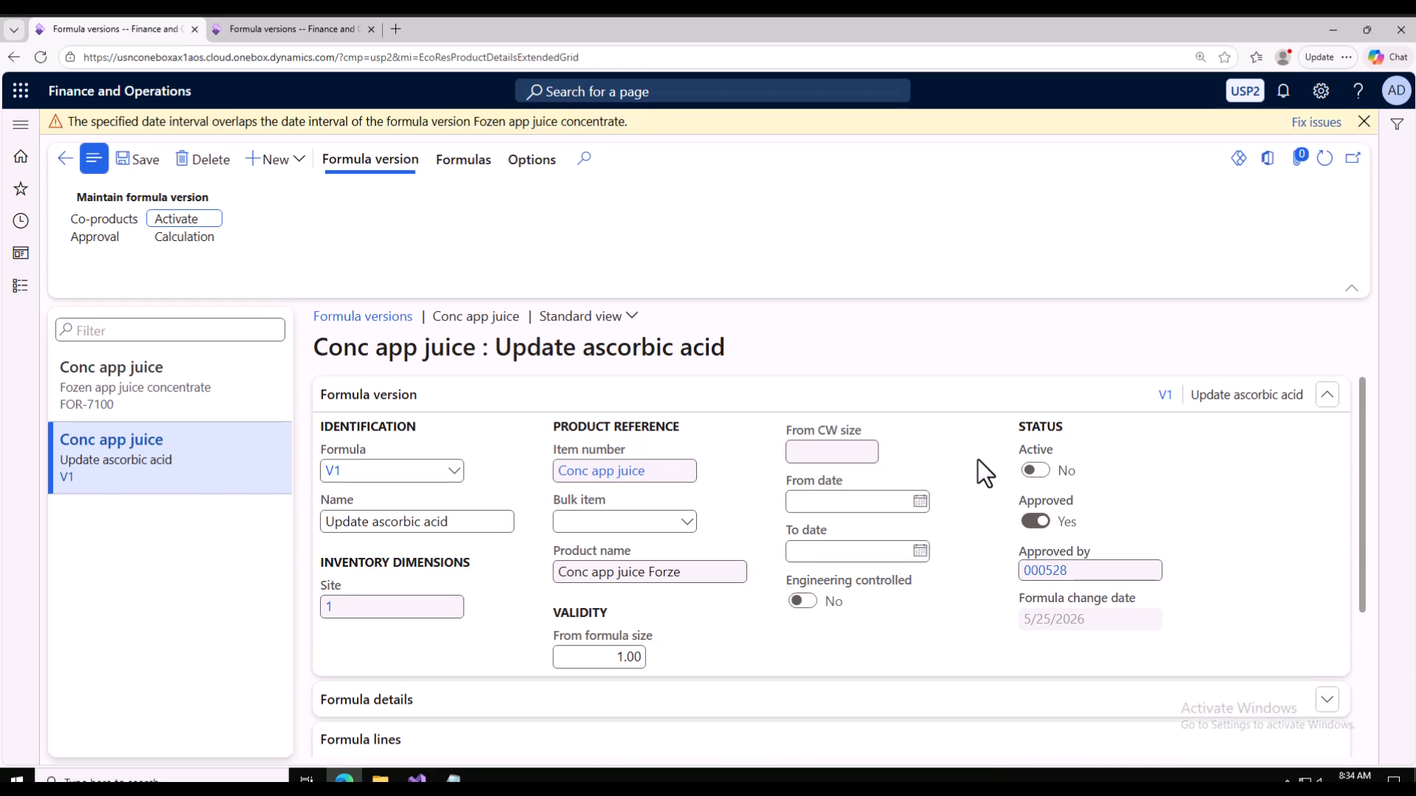
Set the To date of the FOR-7100 formula version to 5/24/2026
{"action": "left_click", "coordinate": [215, 382]}
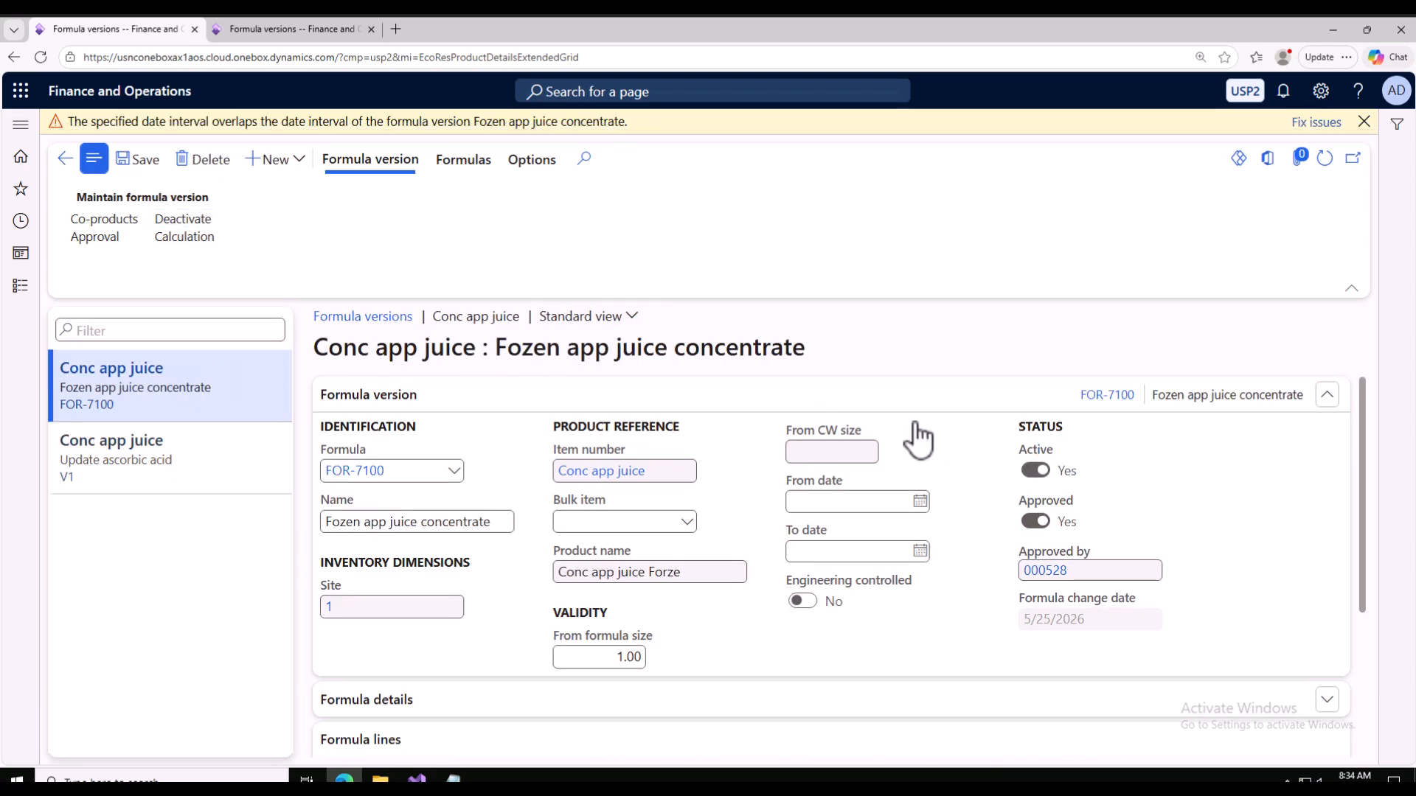
{"action": "left_click", "coordinate": [1364, 122]}
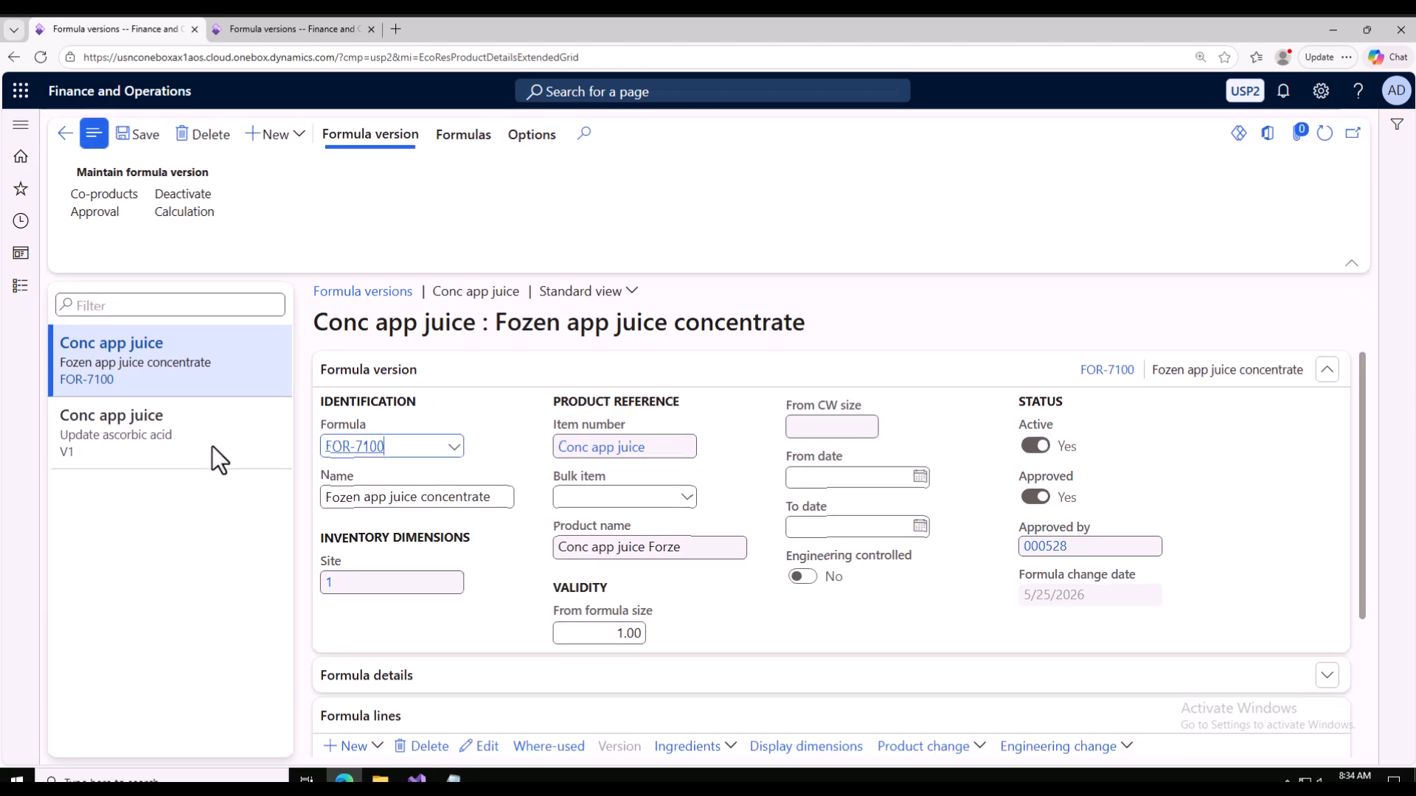
{"action": "left_click", "coordinate": [148, 432]}
{"action": "left_click", "coordinate": [206, 363]}
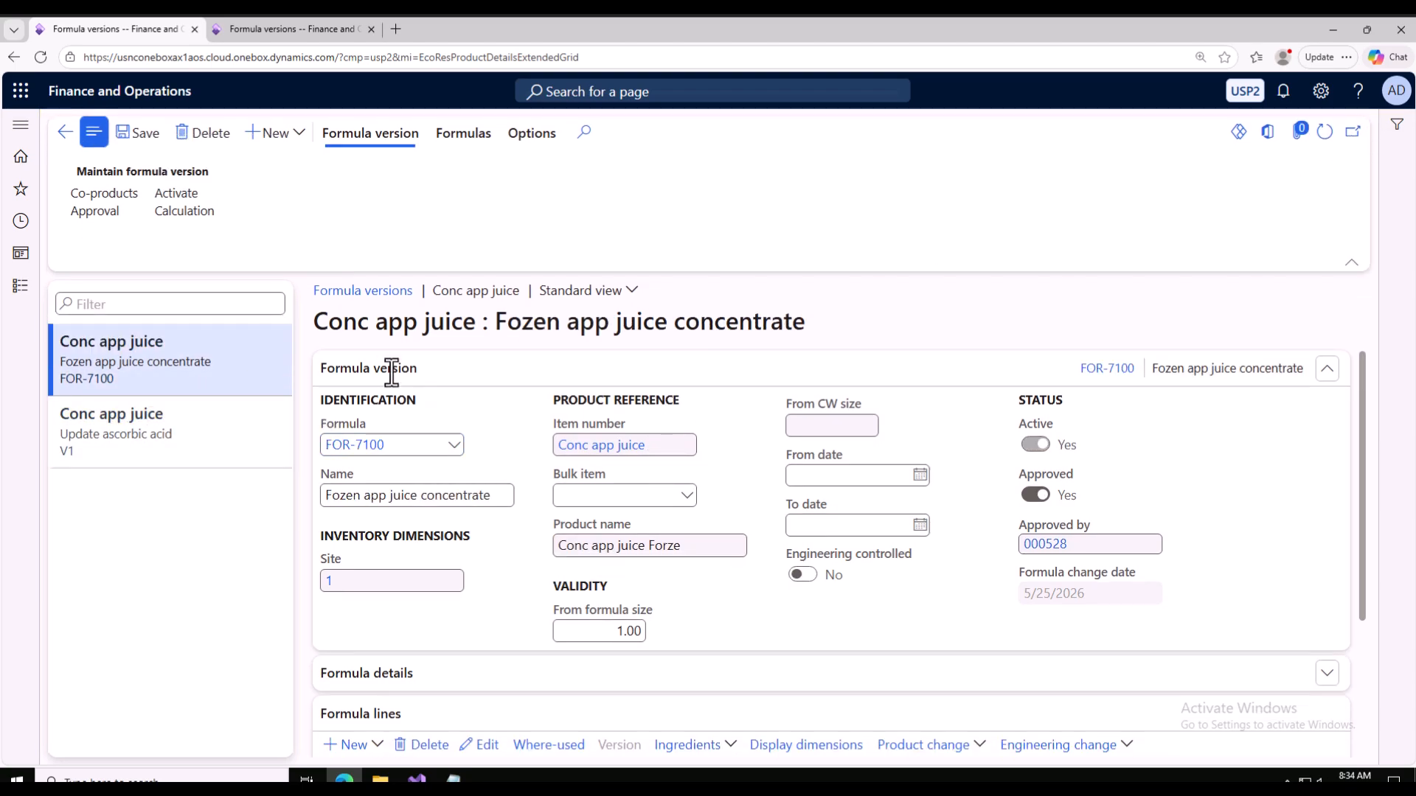
{"action": "left_click", "coordinate": [921, 526]}
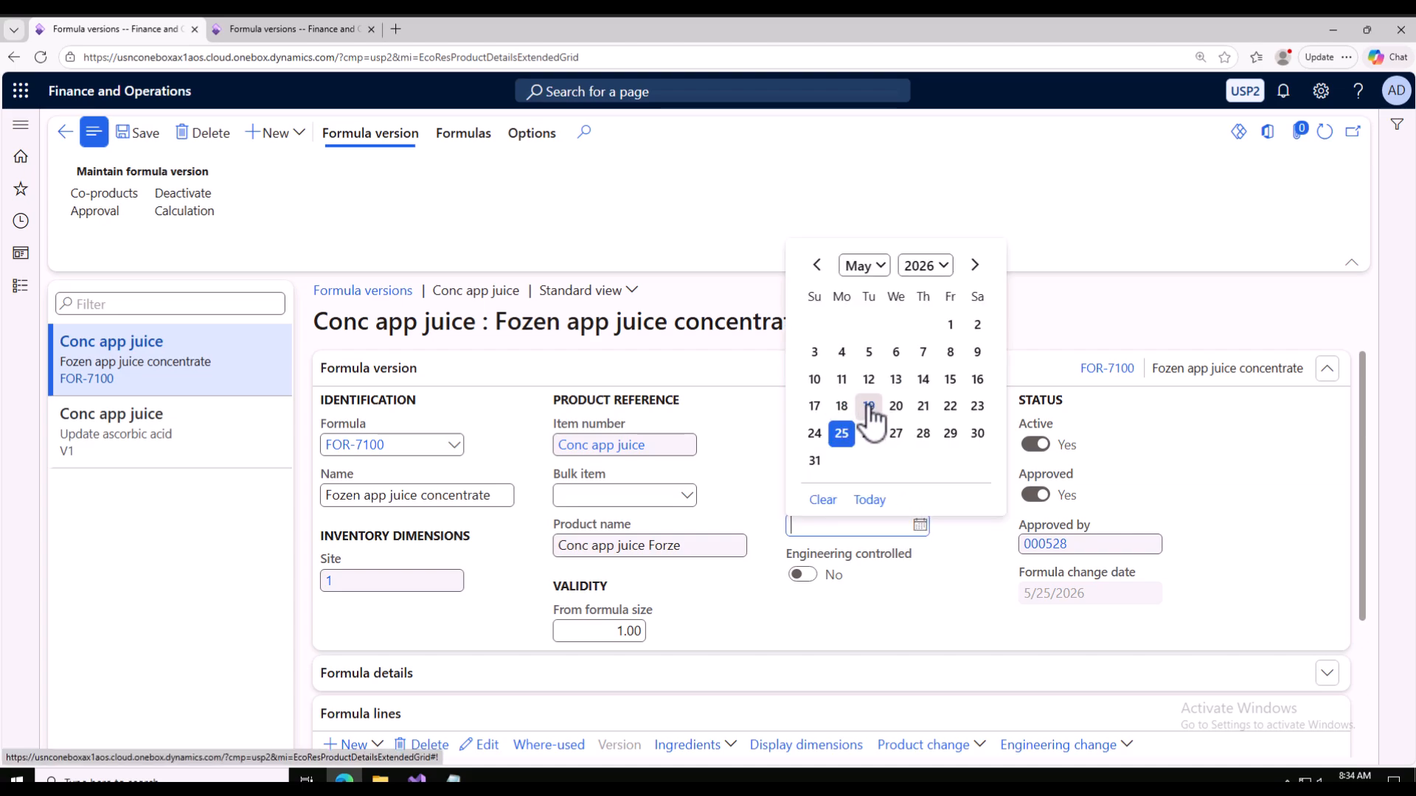
{"action": "left_click", "coordinate": [815, 435]}
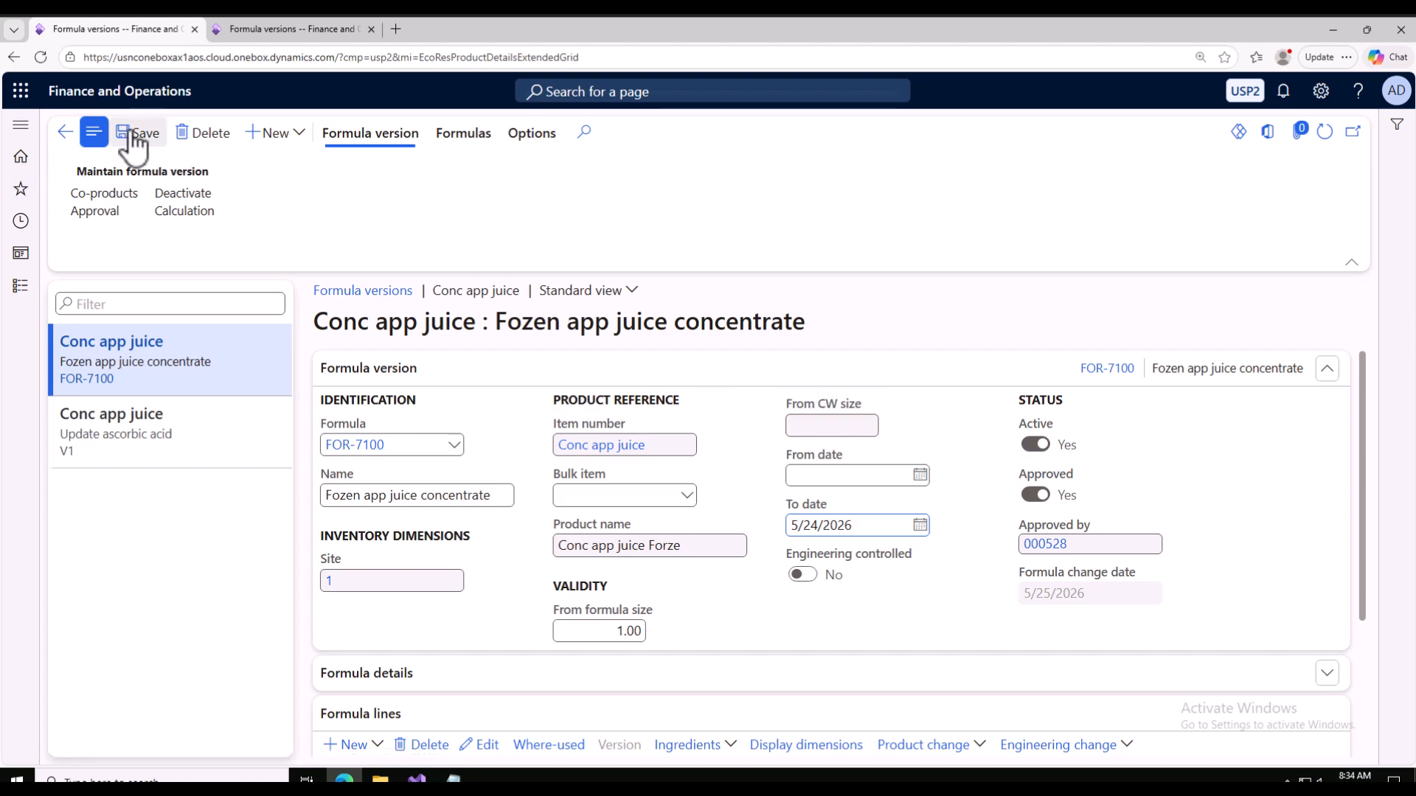
Set the V1 formula version's From date to 5/25/2026 and To date to 5/31/2026, save and activate it
{"action": "left_click", "coordinate": [193, 433]}
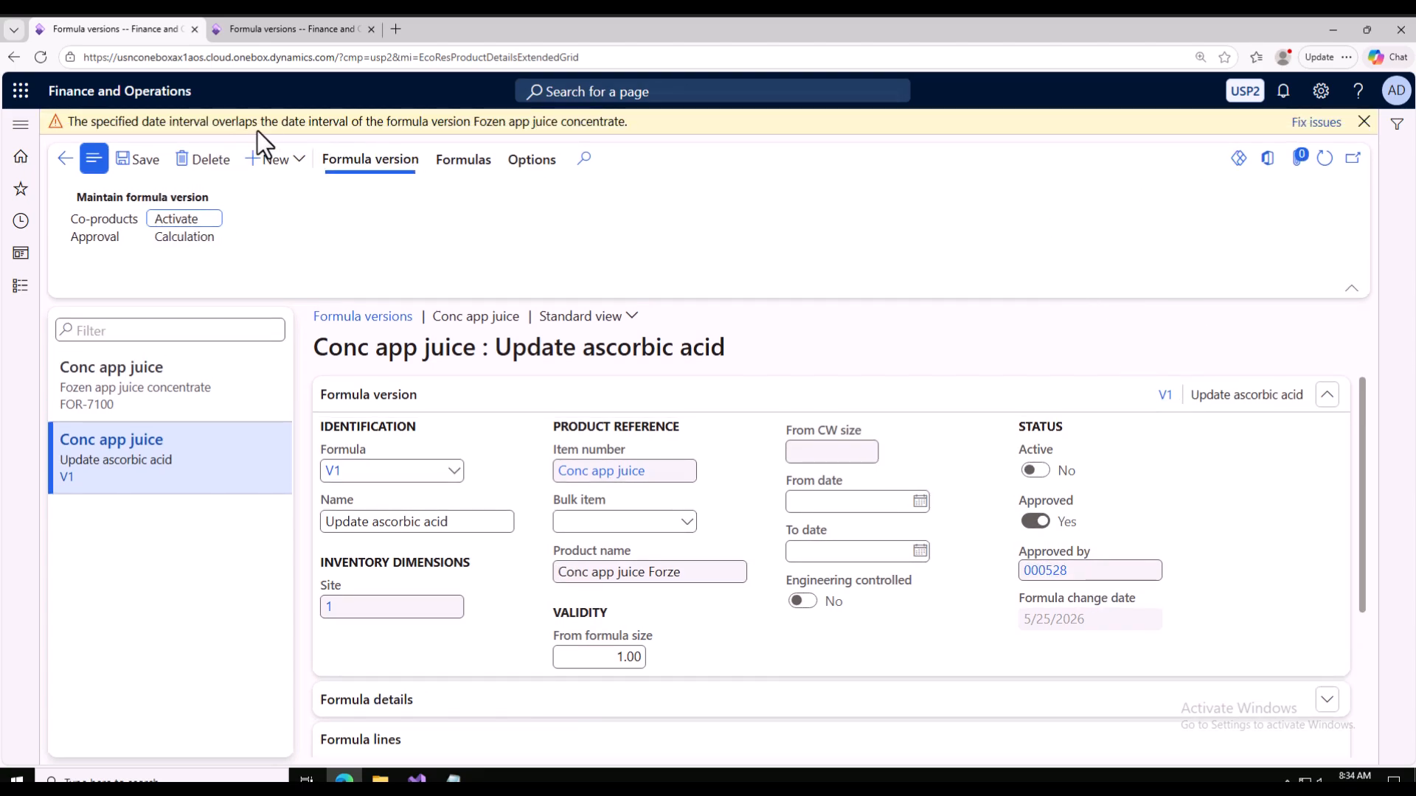
{"action": "left_click", "coordinate": [921, 504]}
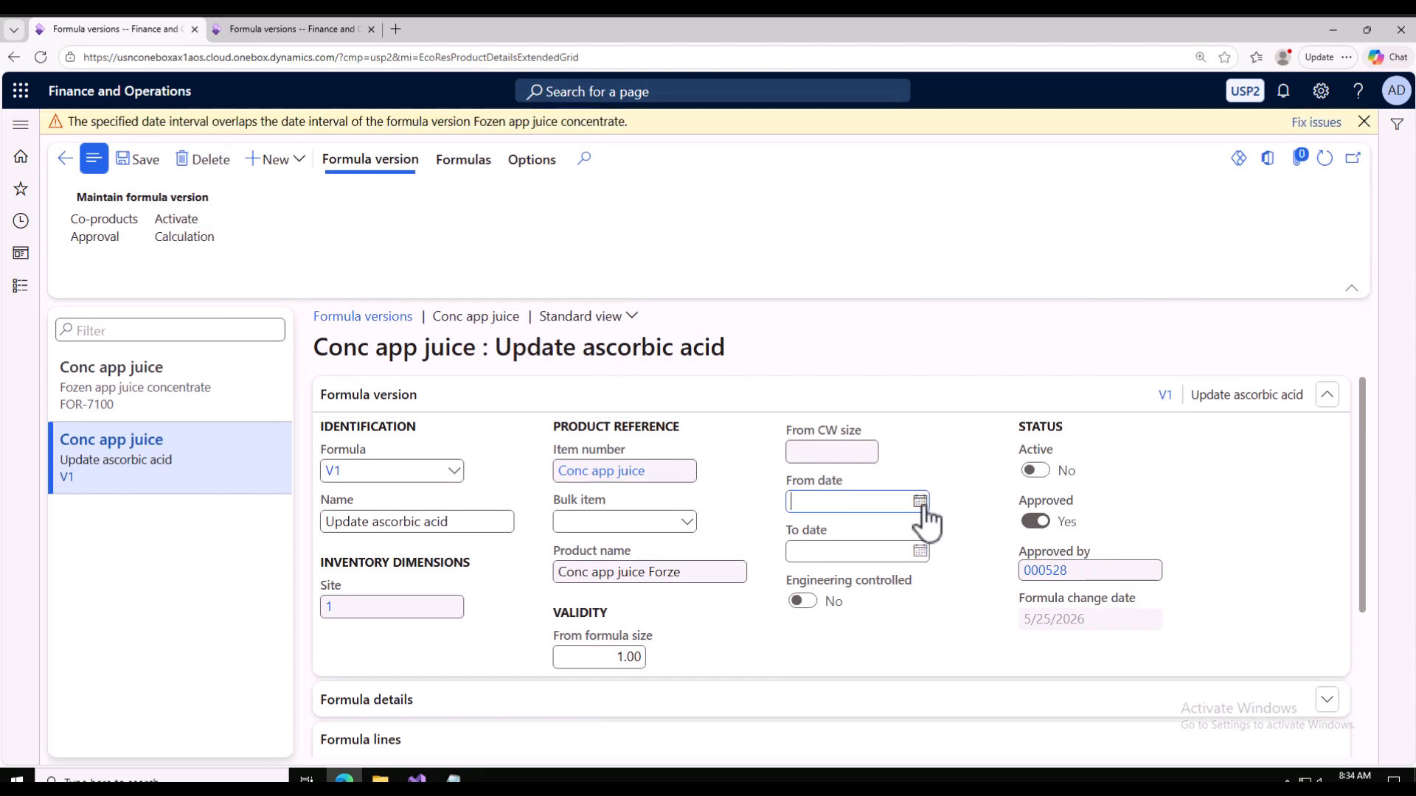
{"action": "left_click", "coordinate": [842, 411]}
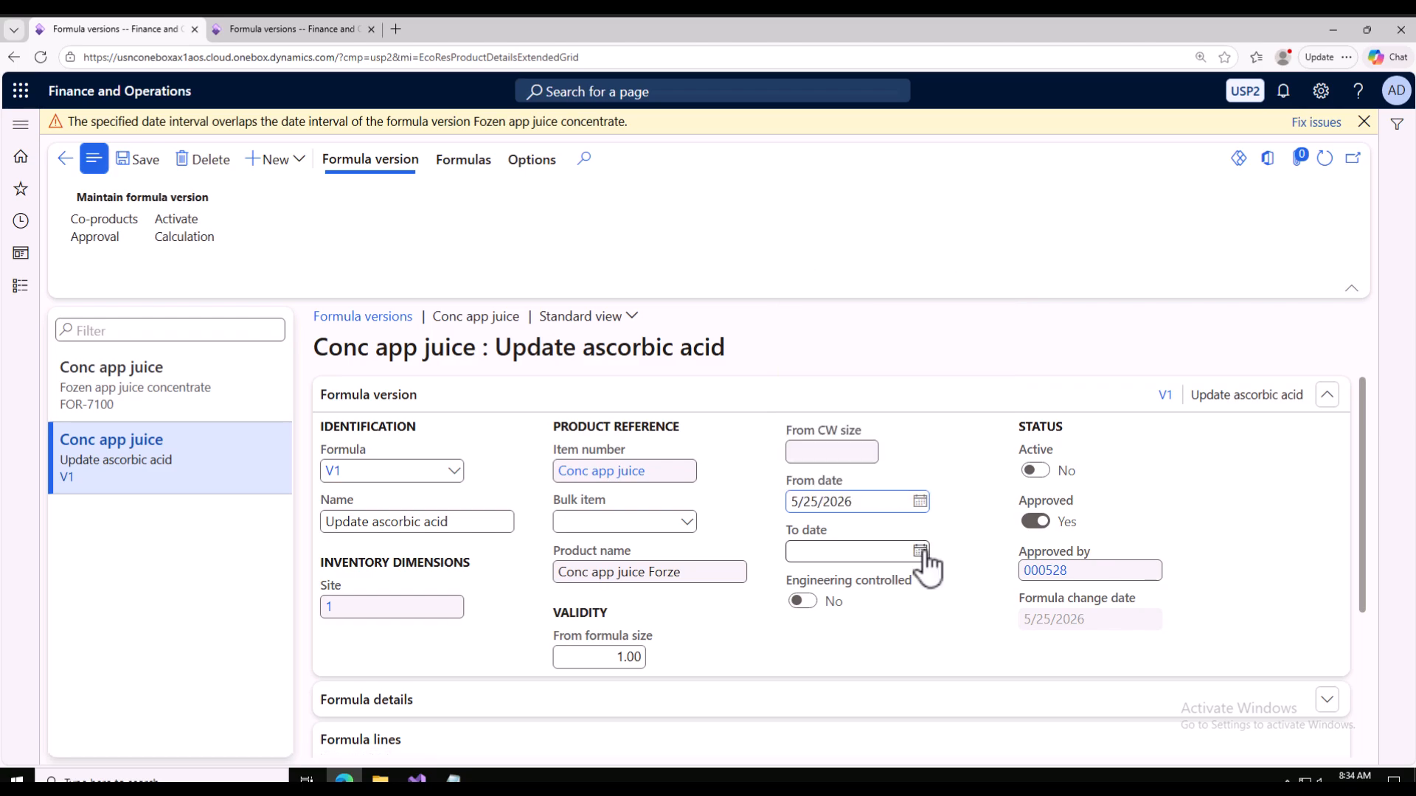
{"action": "left_click", "coordinate": [921, 552]}
{"action": "left_click", "coordinate": [814, 487]}
{"action": "left_click", "coordinate": [1364, 122]}
{"action": "left_click", "coordinate": [141, 136]}
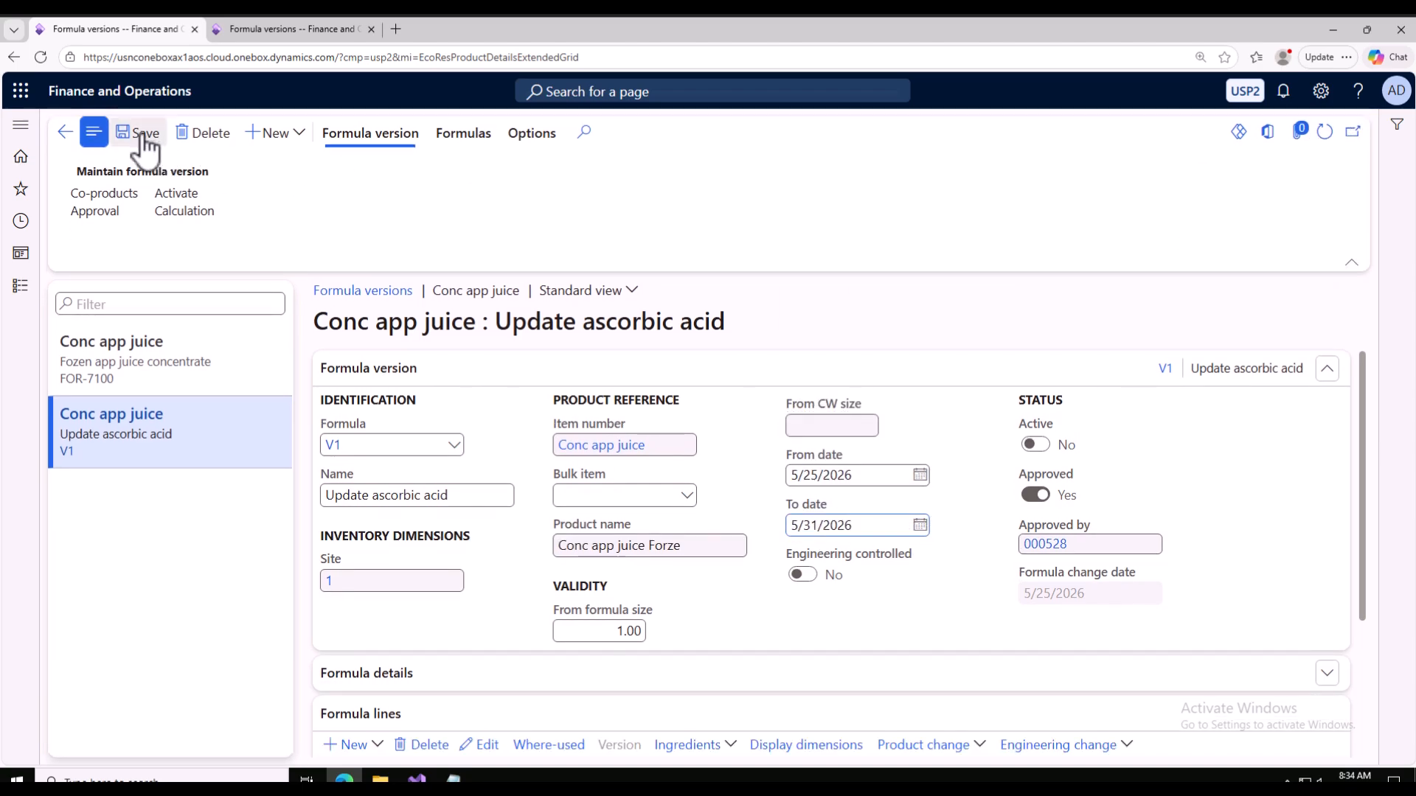
{"action": "left_click", "coordinate": [180, 196]}
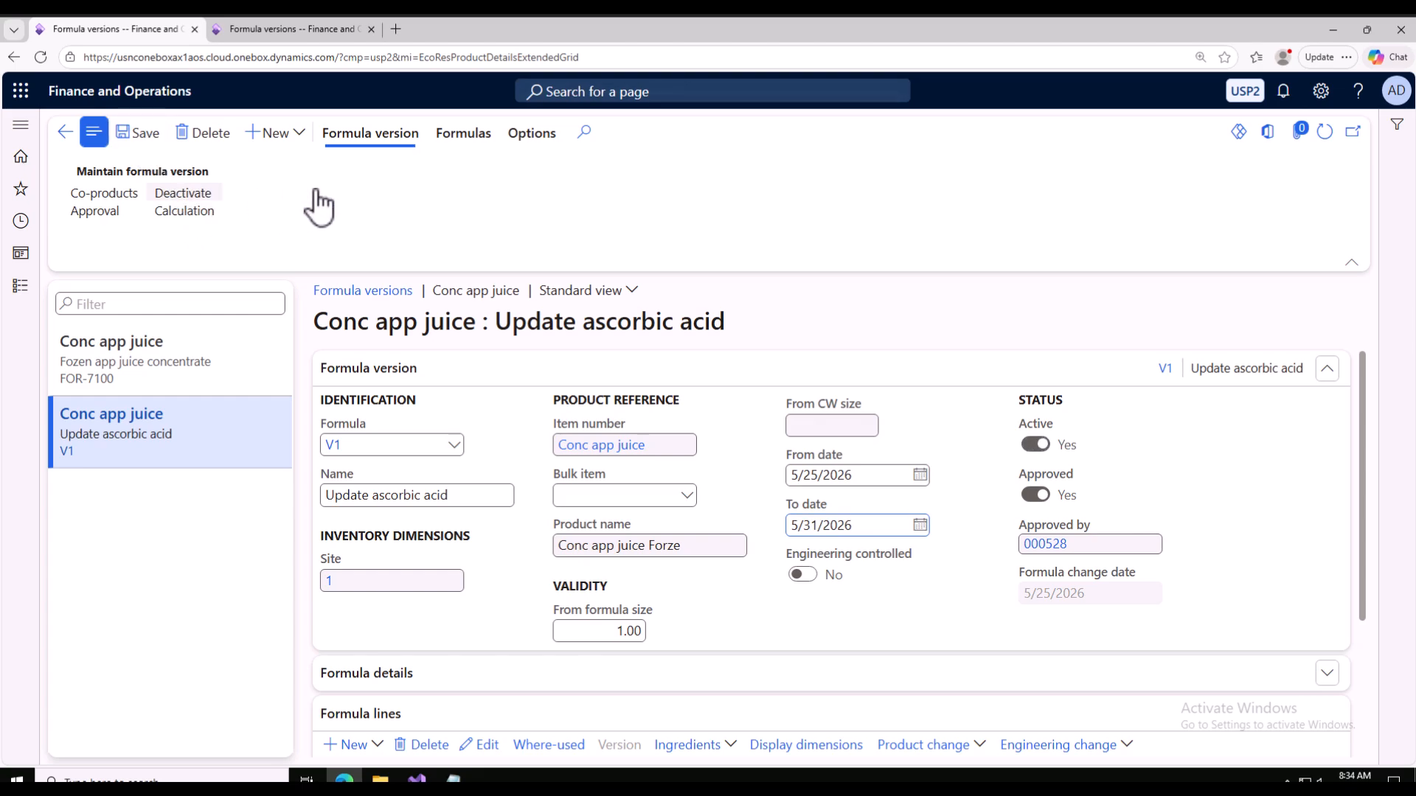
Clear the To date of the V1 formula version and save it
{"action": "left_click", "coordinate": [194, 214]}
{"action": "left_click", "coordinate": [241, 363]}
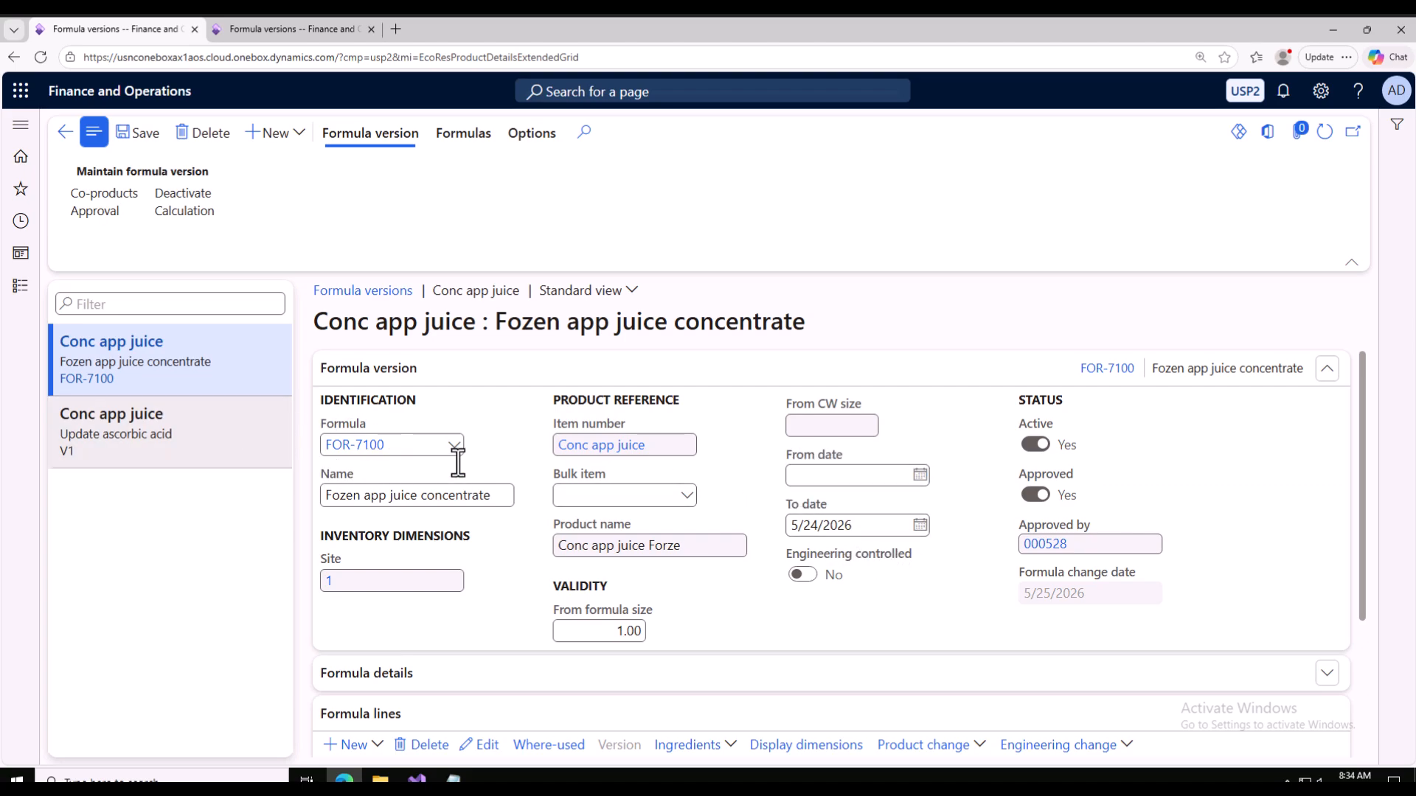
{"action": "left_click", "coordinate": [193, 435]}
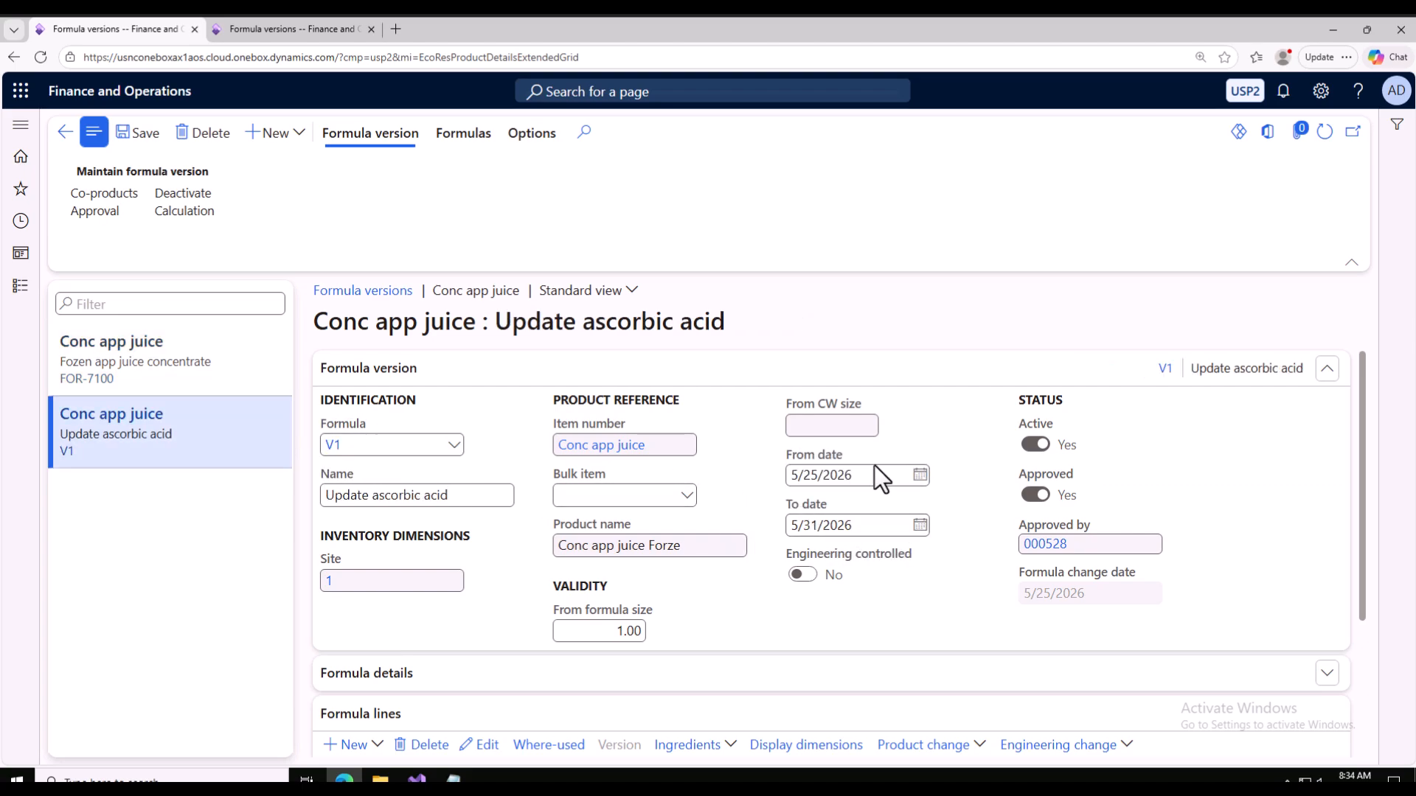
{"action": "left_click", "coordinate": [919, 525]}
{"action": "left_click_drag", "start_coordinate": [878, 525], "coordinate": [803, 525]}
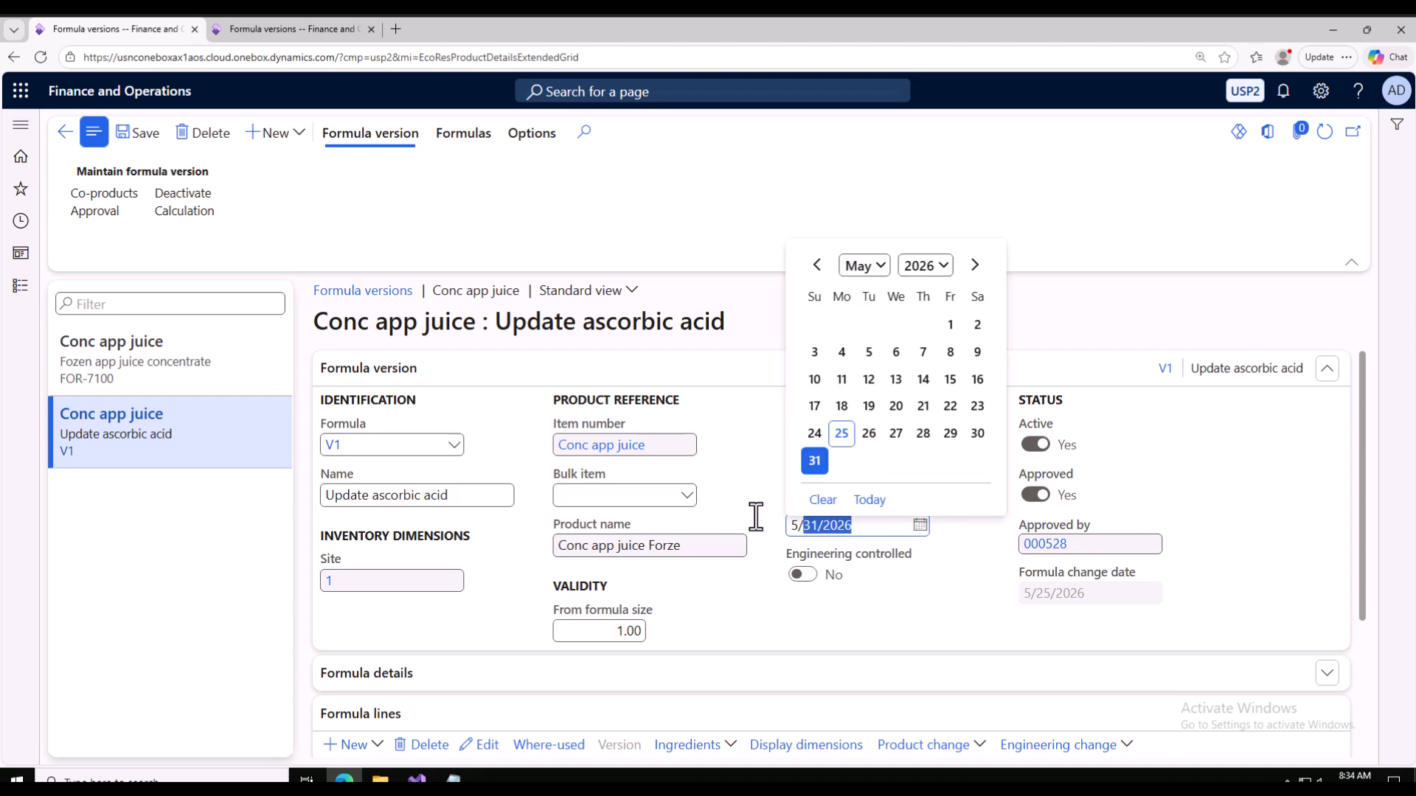
{"action": "key", "text": "BackSpace"}
{"action": "left_click", "coordinate": [140, 140]}
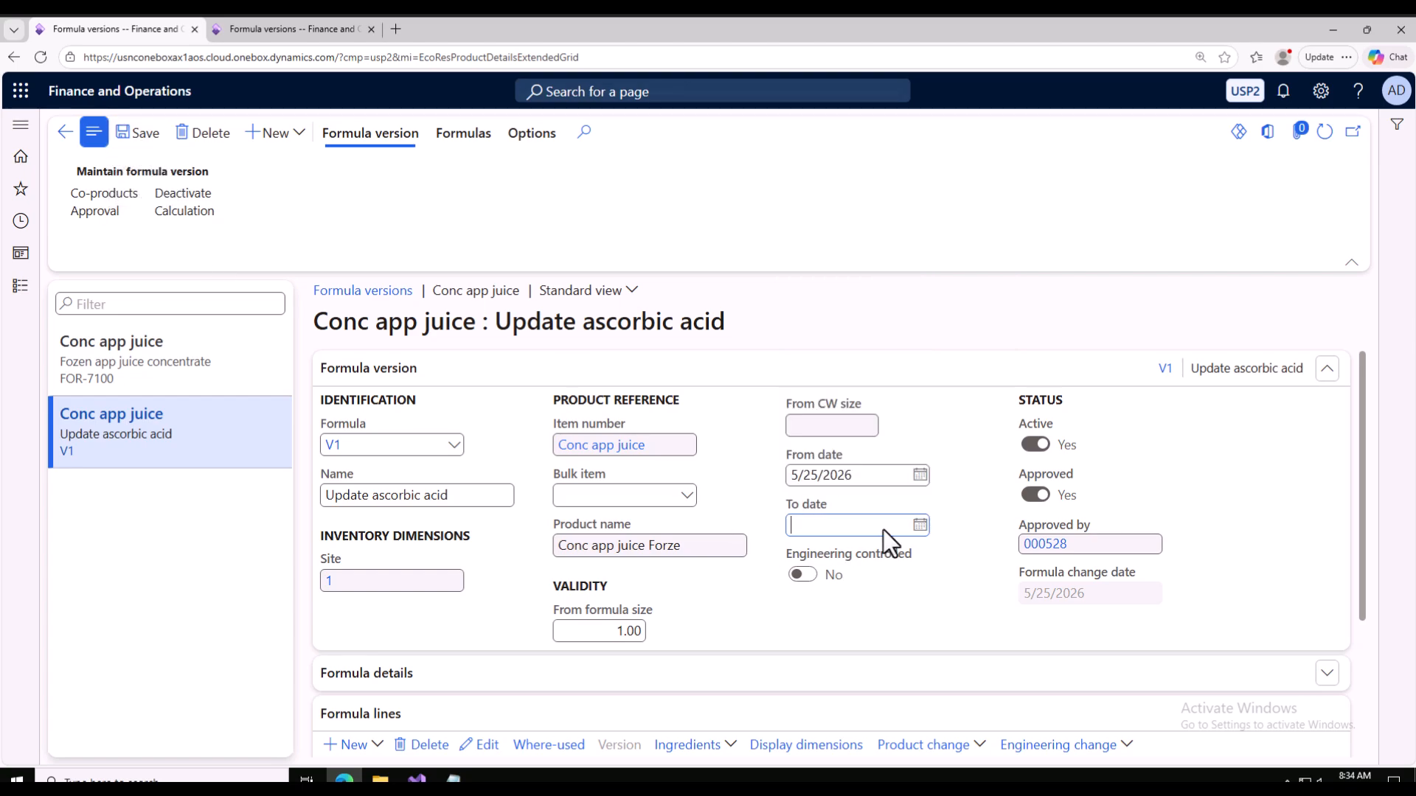
{"action": "scroll", "coordinate": [602, 613], "scroll_direction": "down", "scroll_amount": 3}
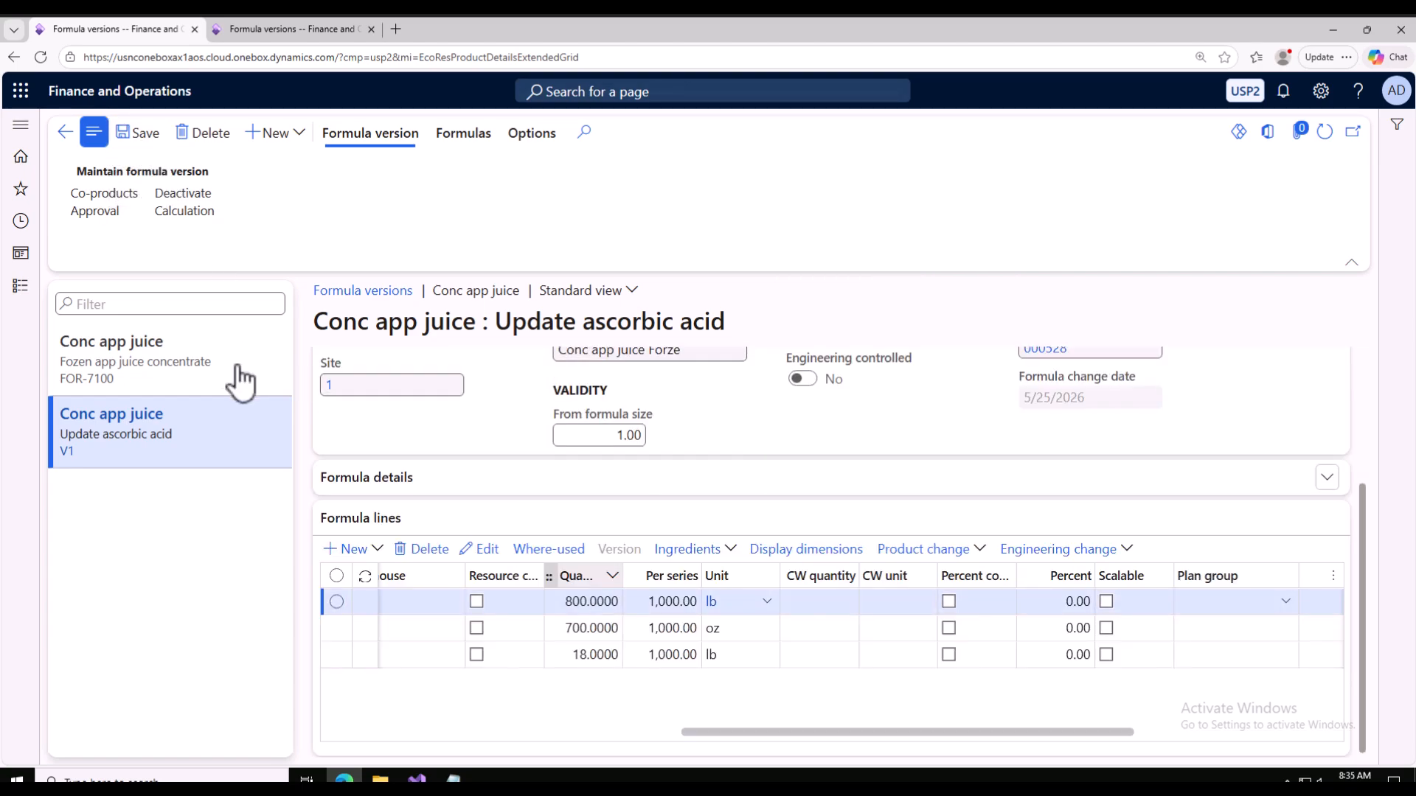